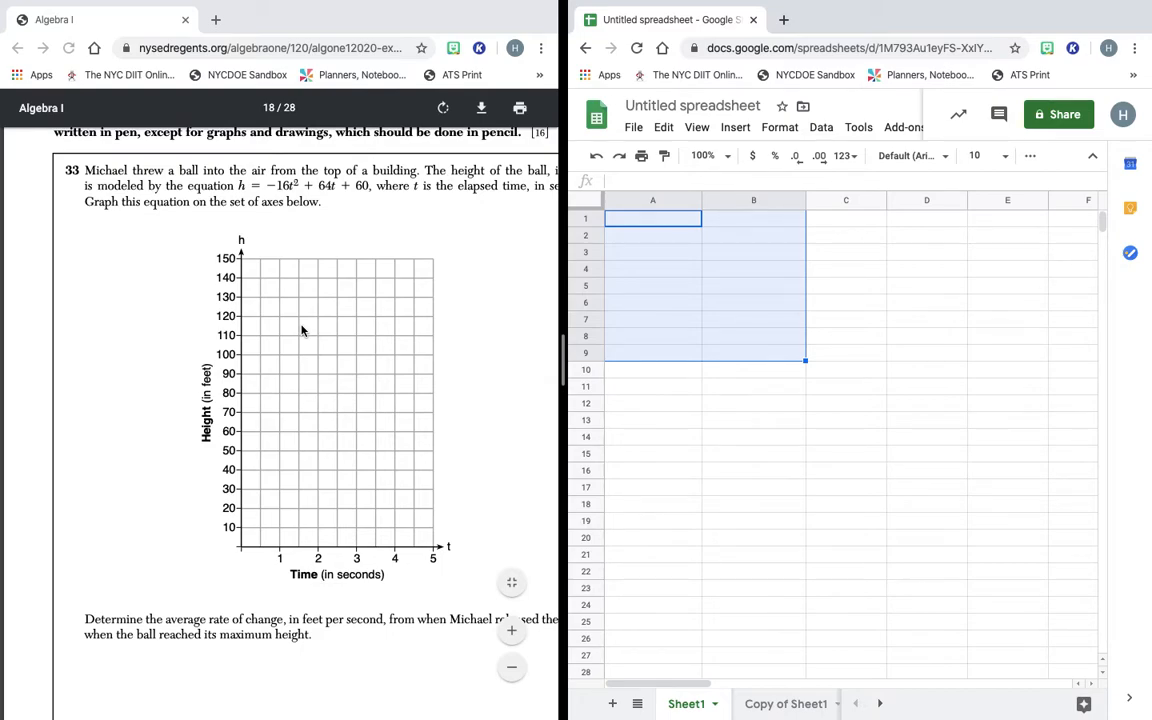
# Rename the untitled spreadsheet to the teacher's name followed by 'Homework'.
pyautogui.click(656, 104)
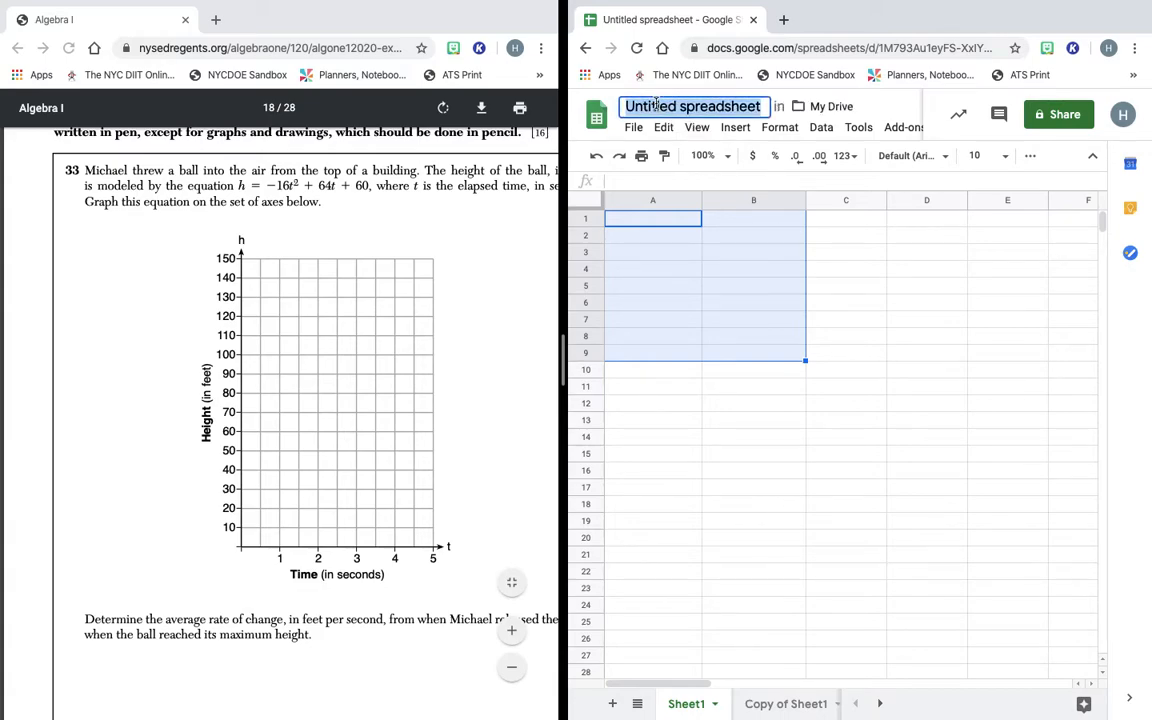
pyautogui.write('H')
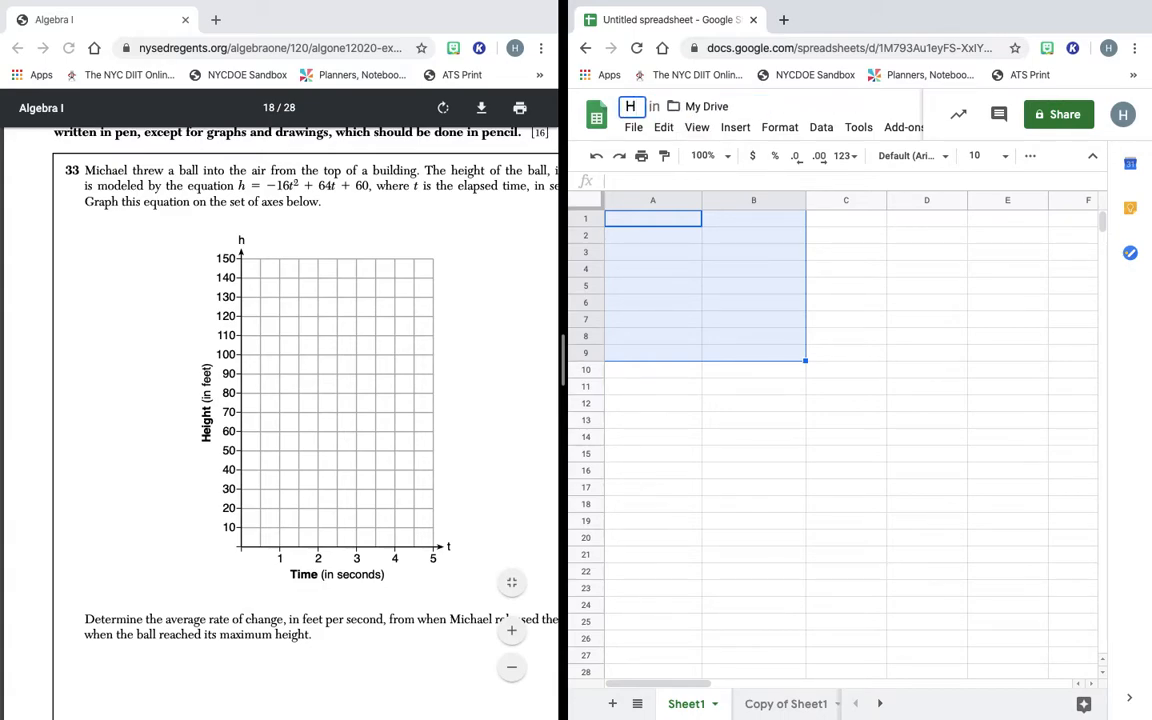
pyautogui.press('BackSpace')
pyautogui.write('Mr')
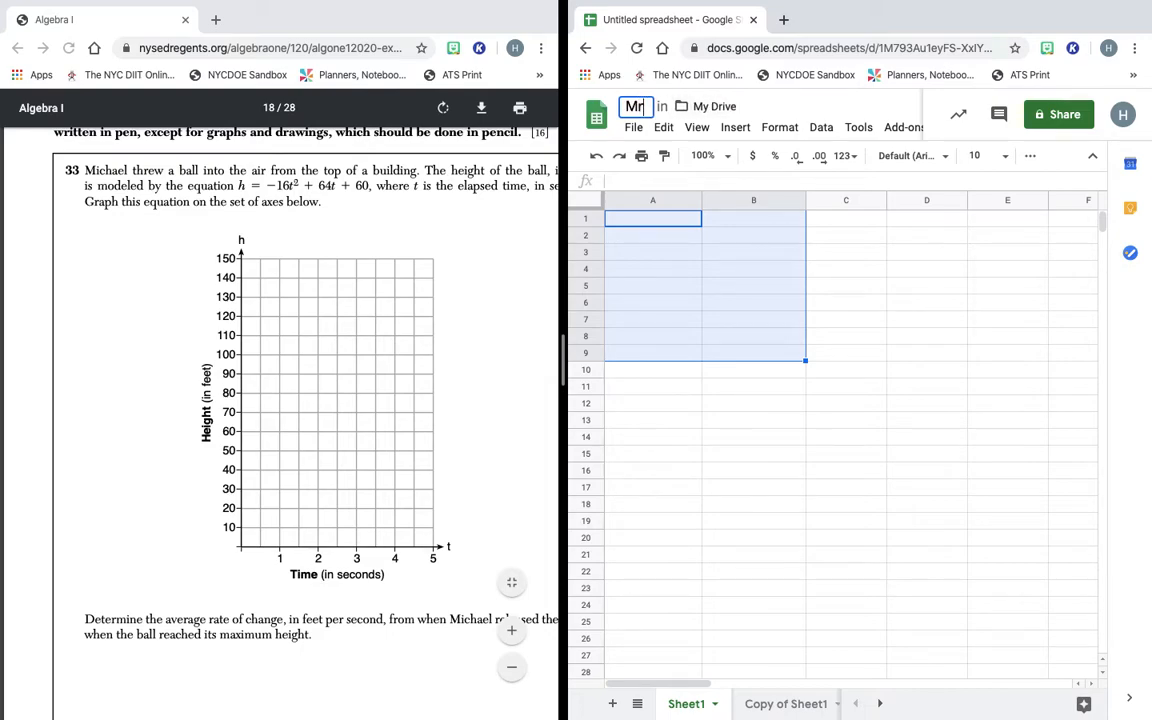
pyautogui.write('. Oquendo')
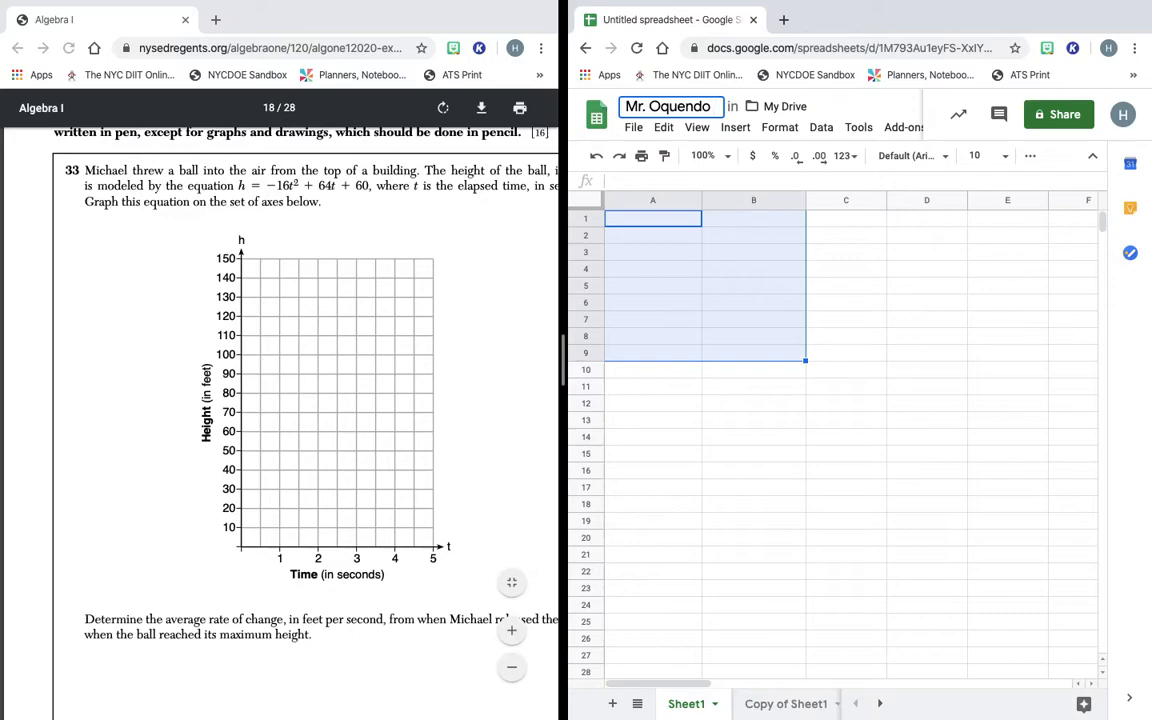
pyautogui.write(' Homw')
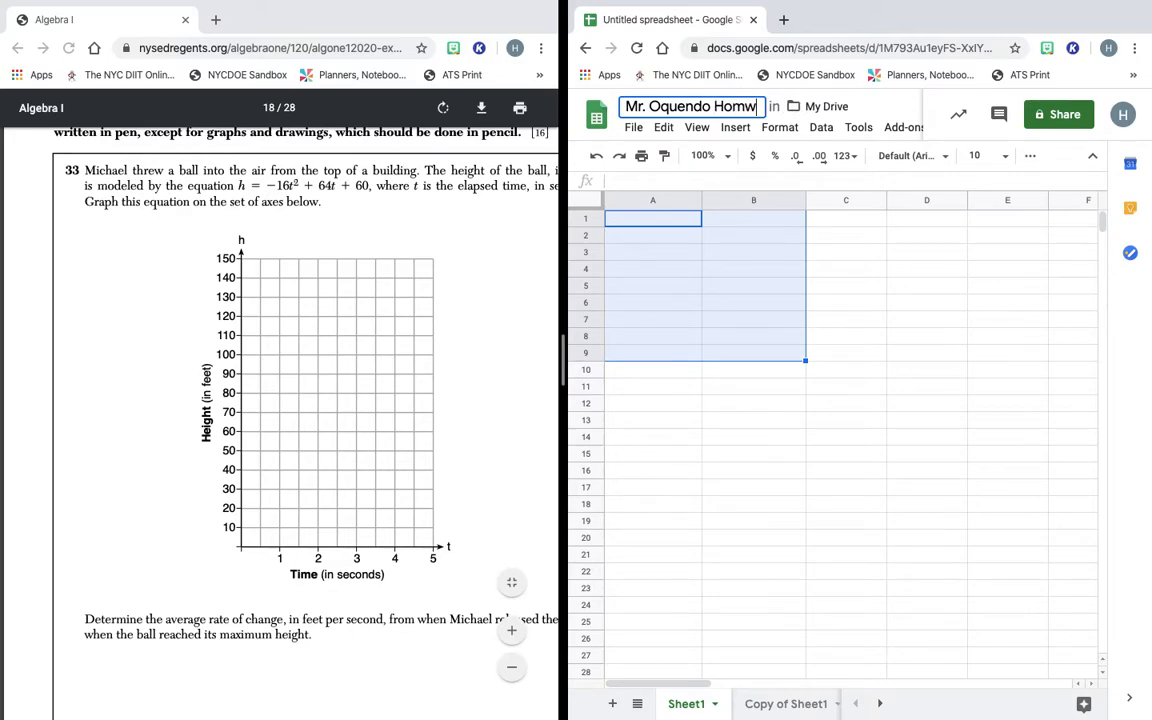
pyautogui.press('BackSpace')
pyautogui.write('ework')
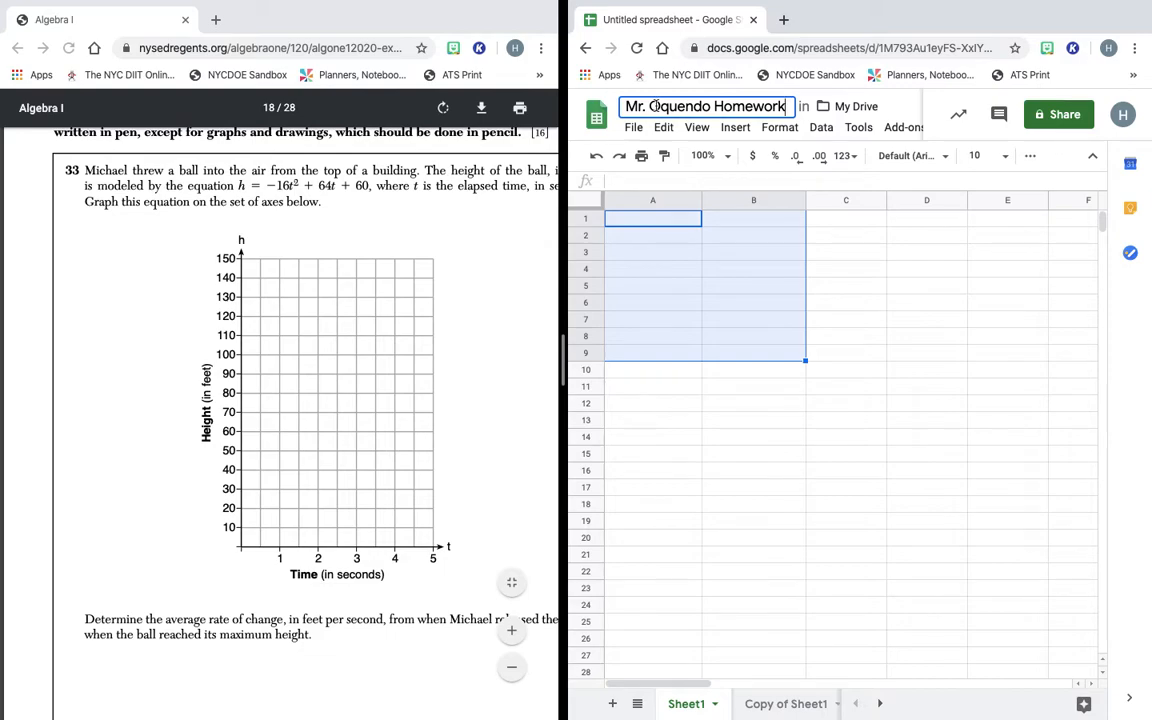
pyautogui.click(643, 225)
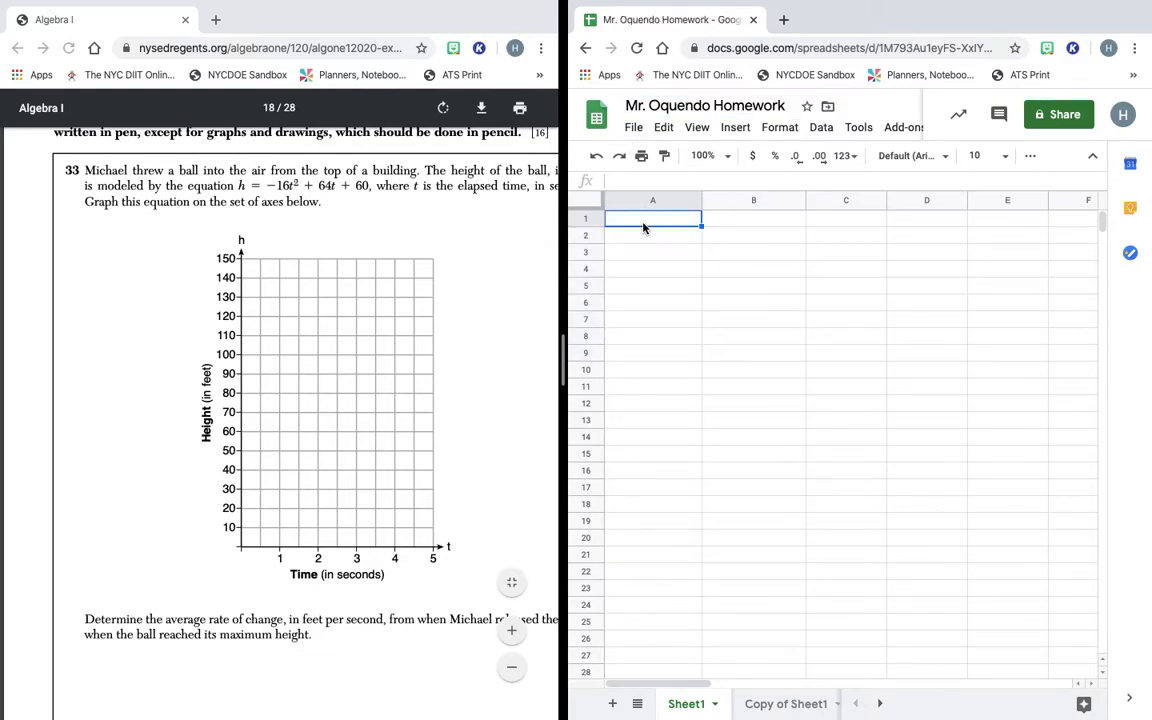
# Scroll the exam PDF until Part III and question 33's blank graph axes are in view.
pyautogui.scroll(3, 440, 300)
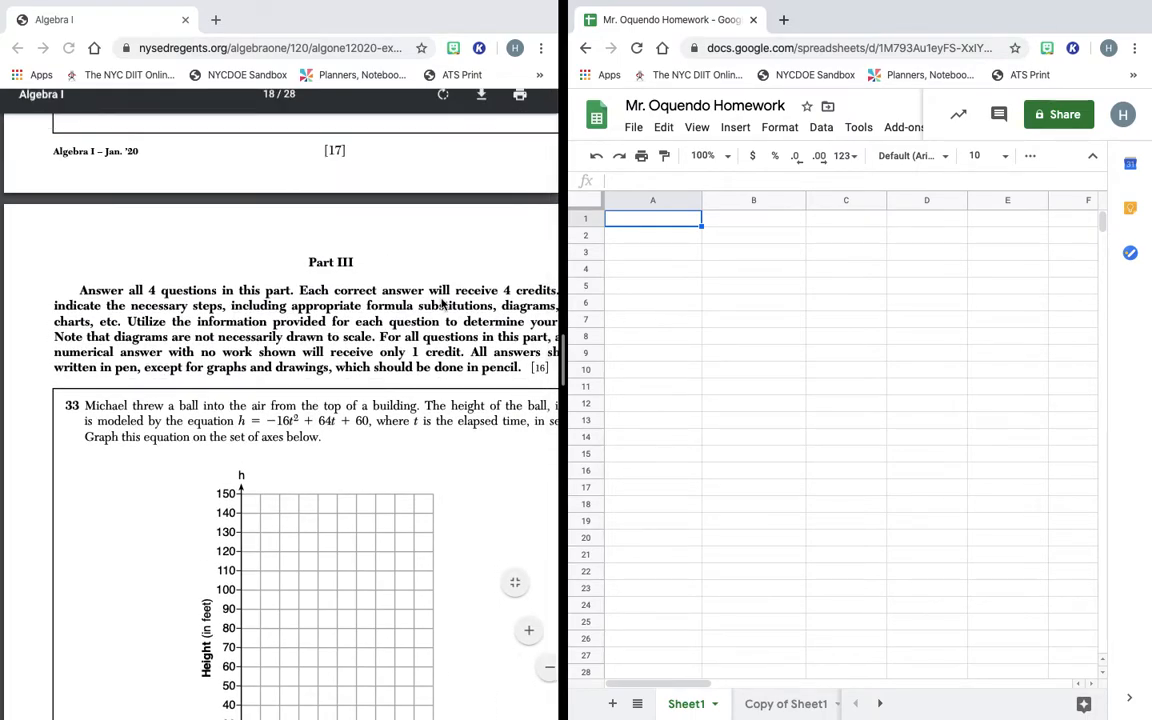
pyautogui.scroll(-2, 441, 302)
pyautogui.hscroll(1, 441, 302)
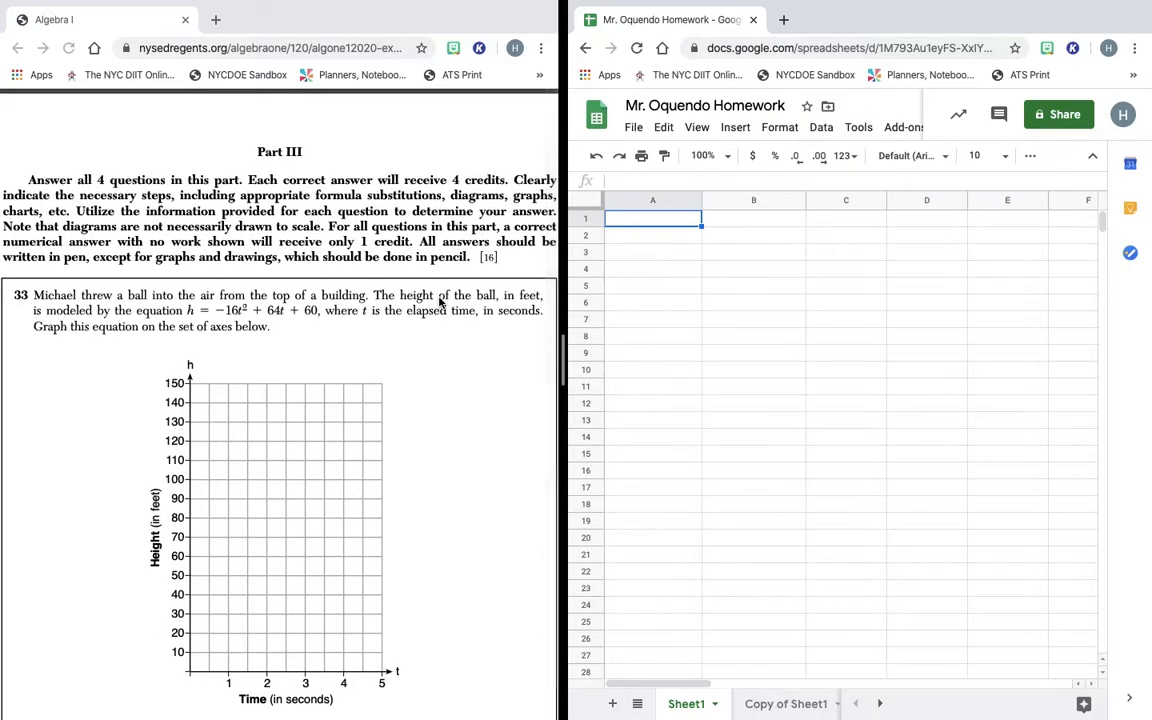
pyautogui.scroll(-1, 438, 302)
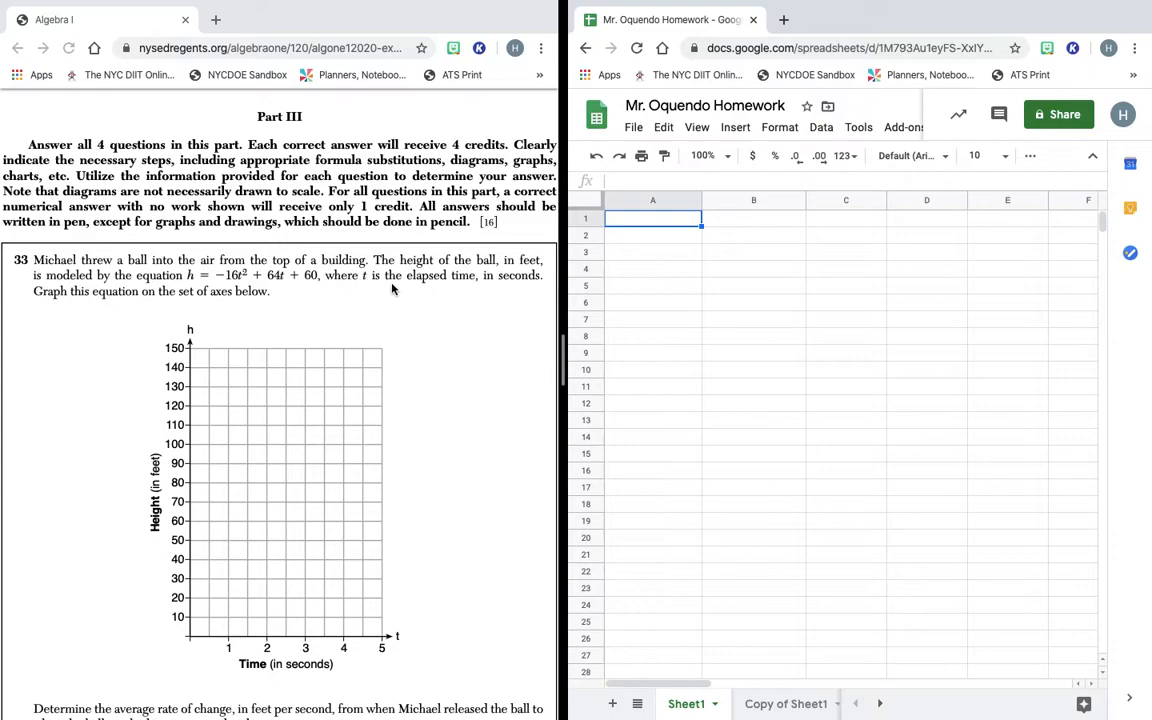
# Scroll the exam PDF to show question 33's axes and its rate-of-change question.
pyautogui.click(41, 262)
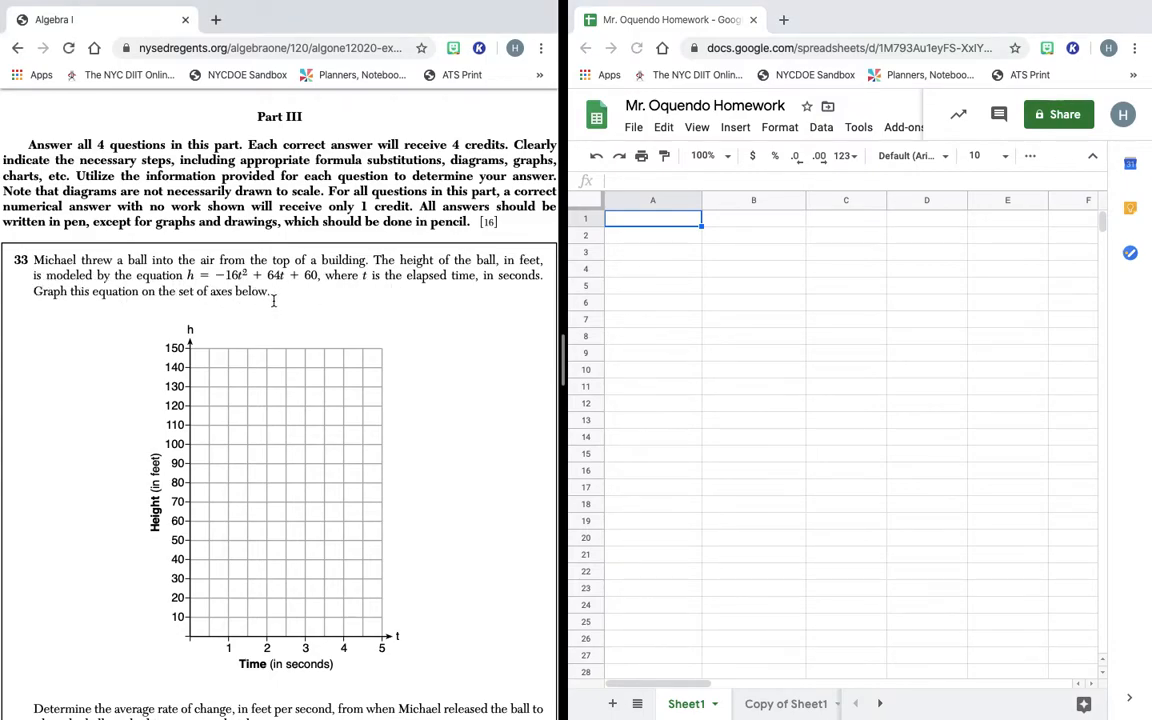
pyautogui.scroll(-2, 273, 300)
pyautogui.scroll(-4, 273, 300)
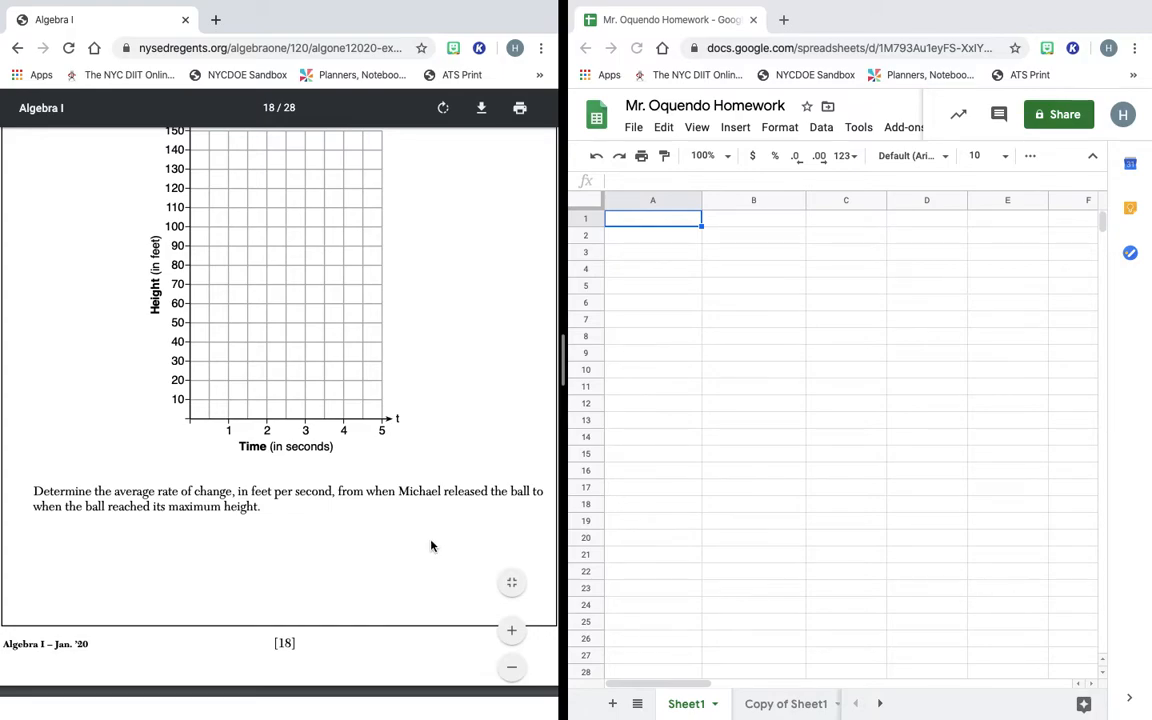
pyautogui.scroll(1, 431, 545)
pyautogui.scroll(1, 427, 577)
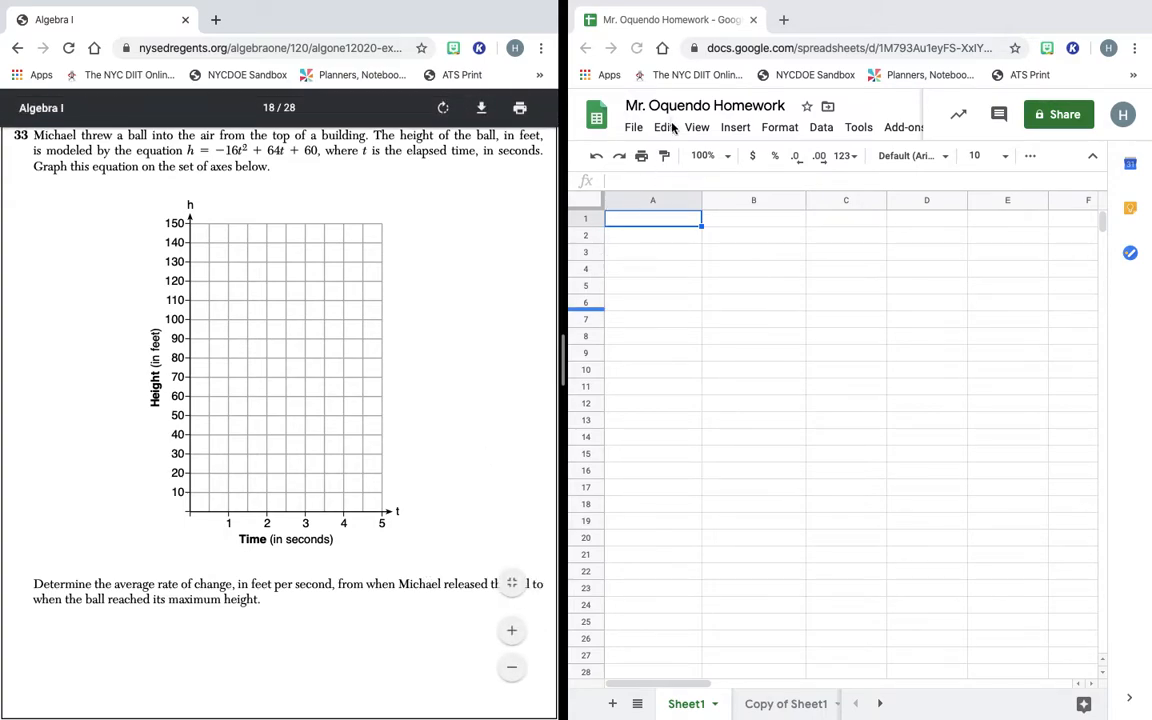
# Return to the spreadsheet window with Sheet1 still empty.
pyautogui.click(627, 223)
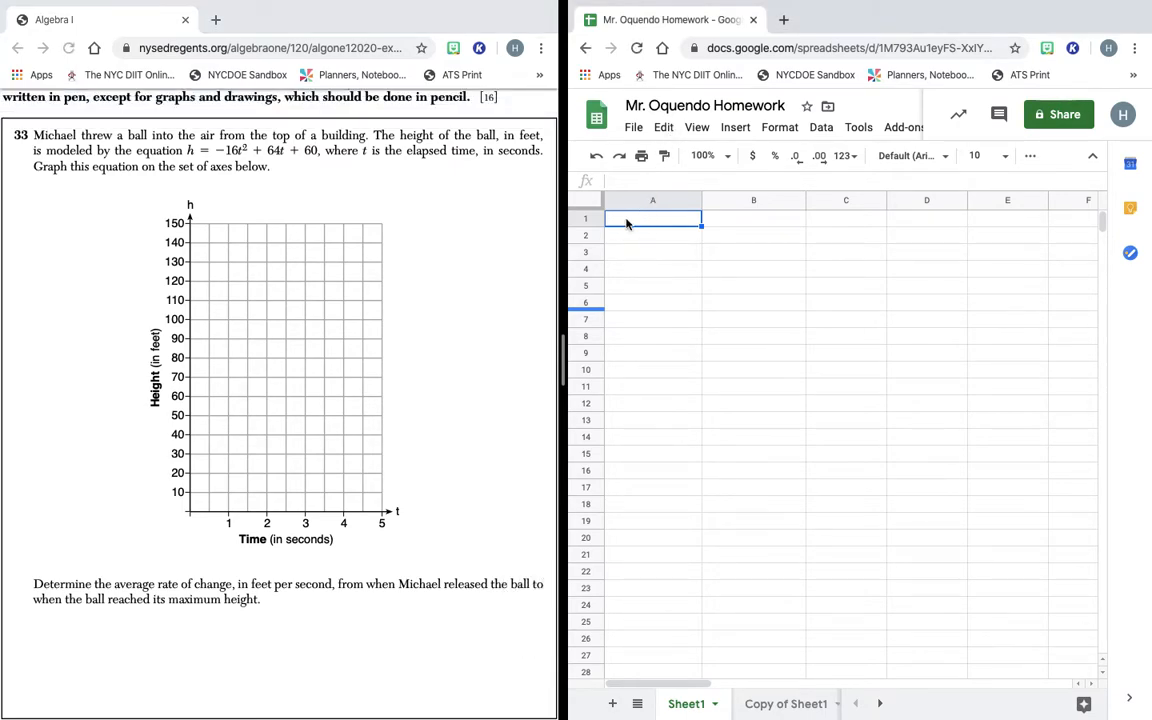
pyautogui.scroll(3, 424, 206)
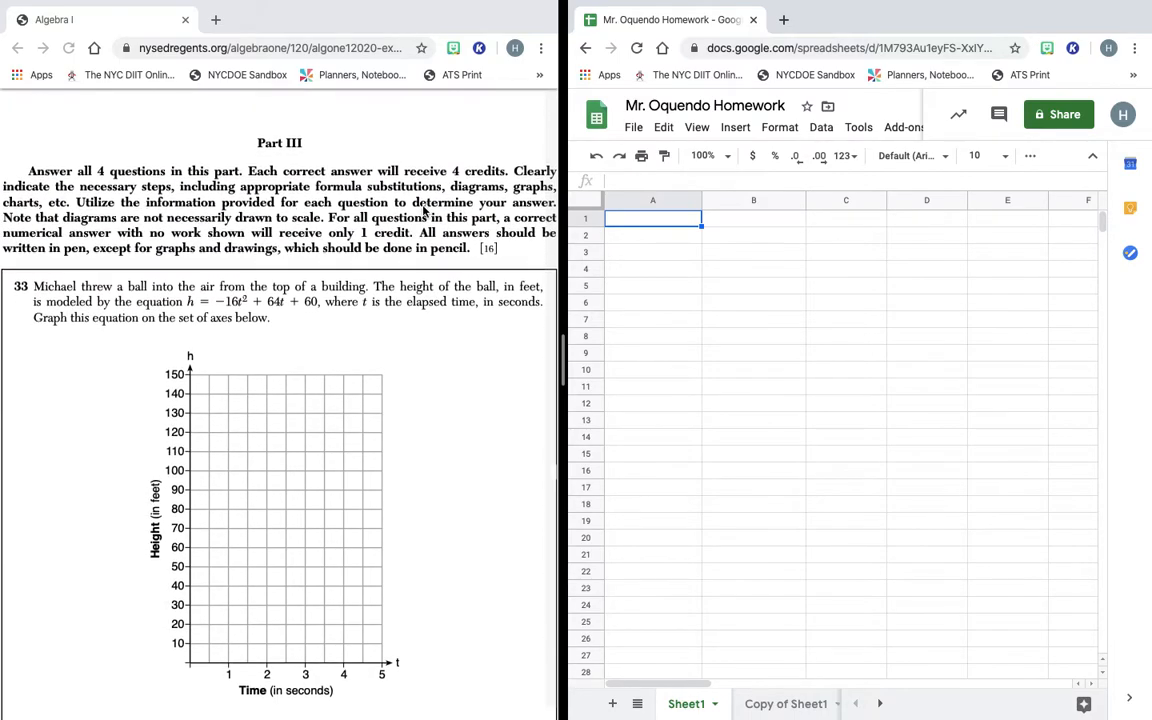
pyautogui.scroll(-3, 424, 206)
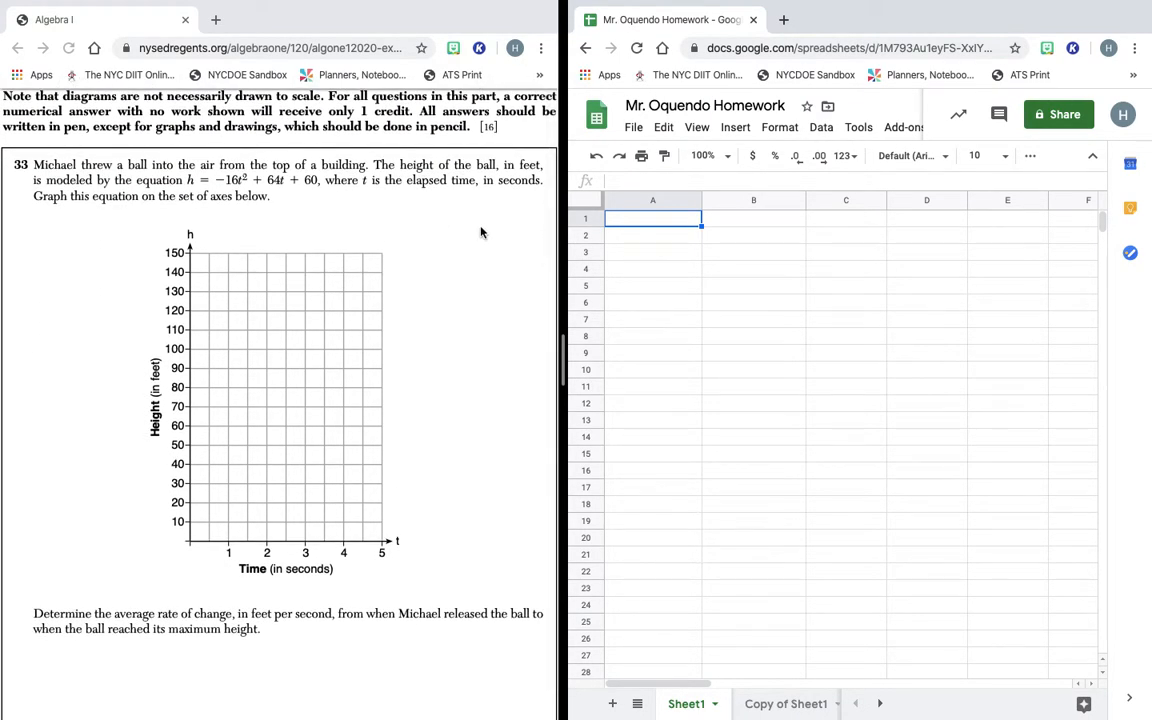
# Enter the heading 'Janurary Regents Question # 33' in cell A1.
pyautogui.click(634, 223)
pyautogui.write('Plagerd')
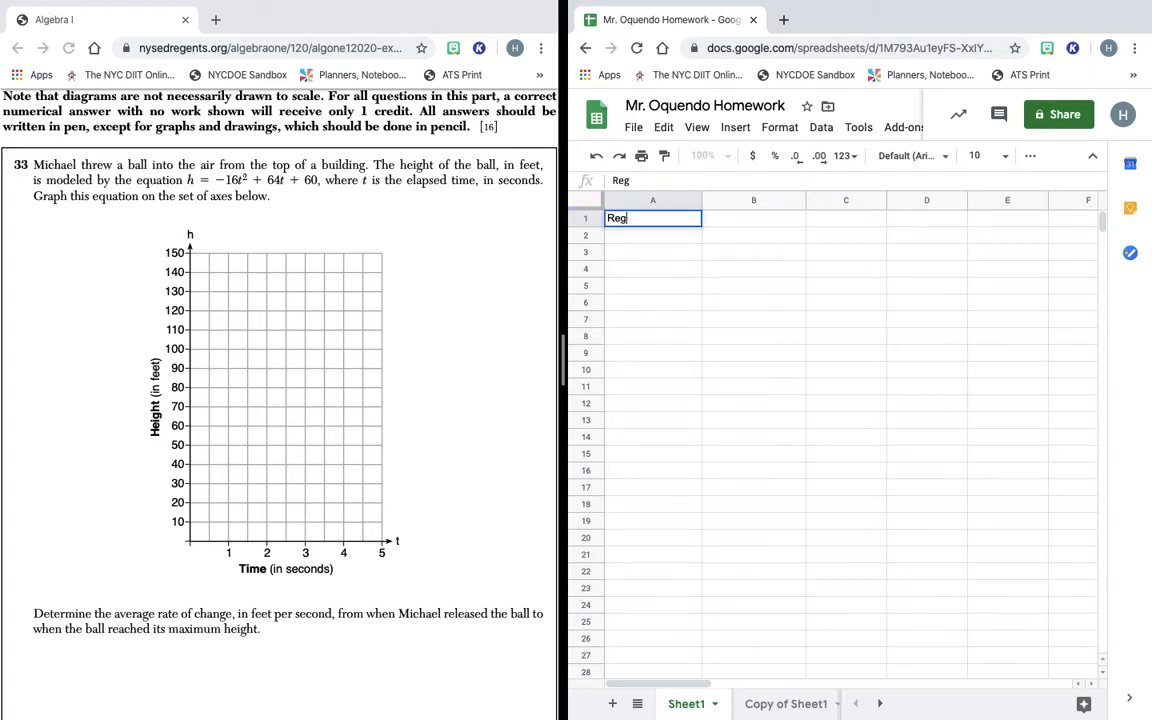
pyautogui.press('BackSpace')
pyautogui.press('BackSpace')
pyautogui.press('BackSpace')
pyautogui.press('BackSpace')
pyautogui.press('BackSpace')
pyautogui.press('BackSpace')
pyautogui.press('BackSpace')
pyautogui.write('Janurary E')
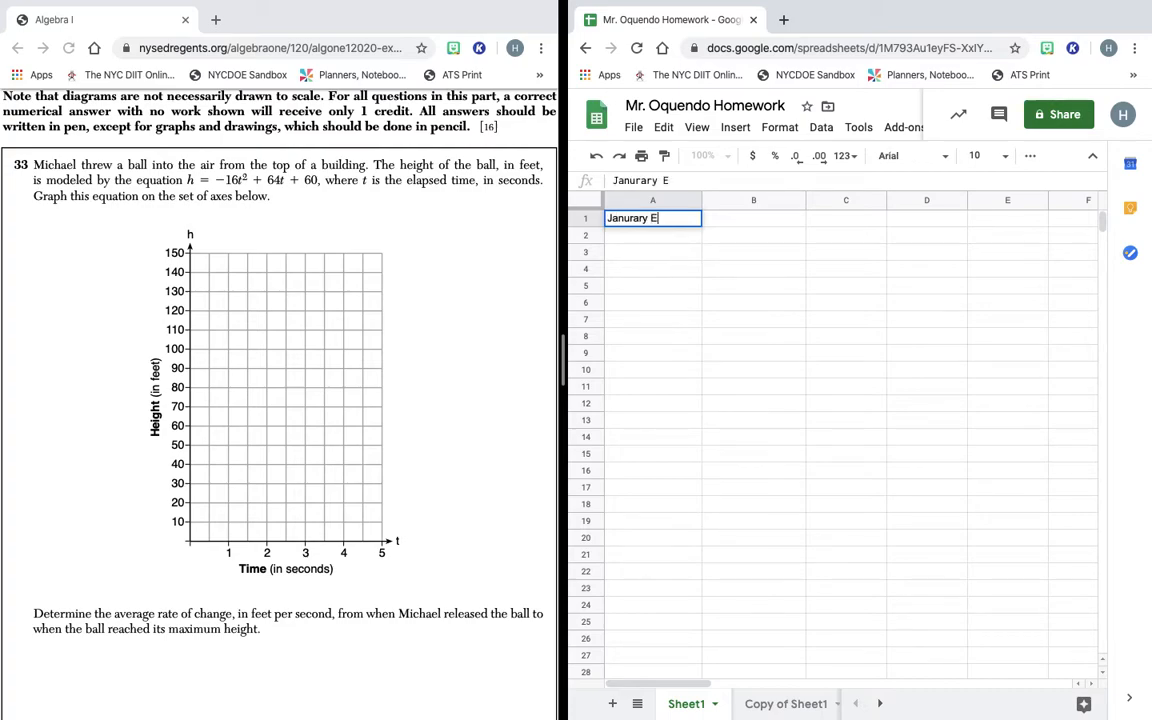
pyautogui.press('BackSpace')
pyautogui.write('Regents Que')
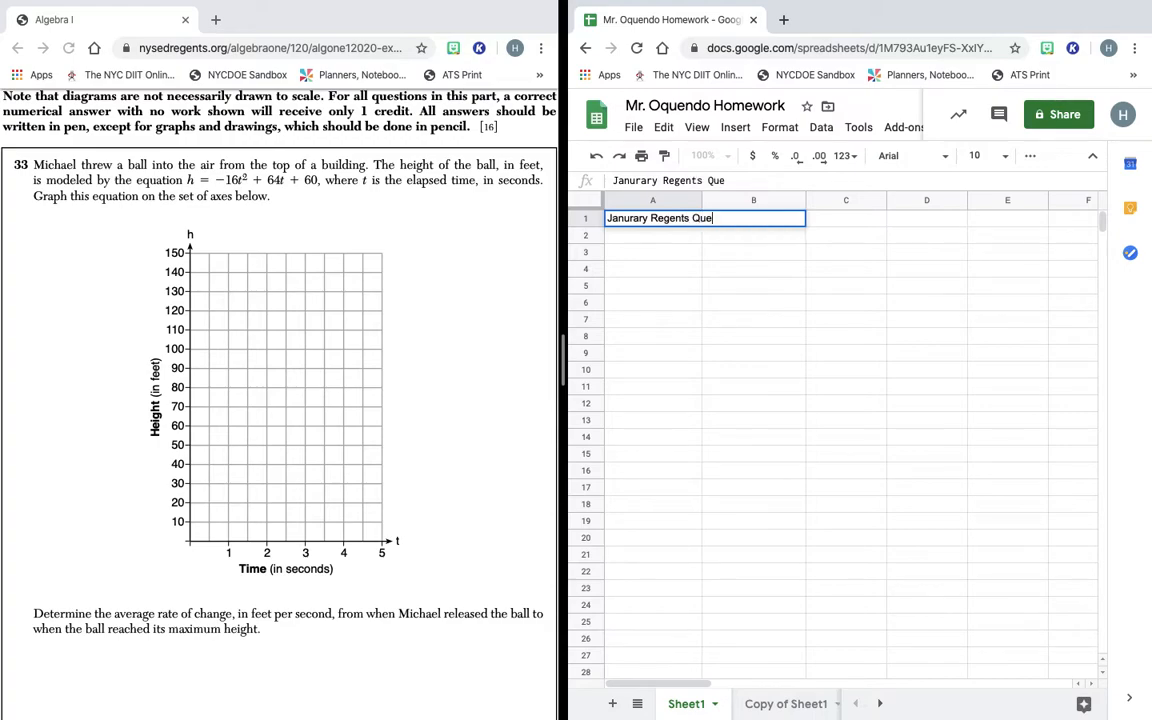
pyautogui.write('stion # 33')
pyautogui.click(643, 254)
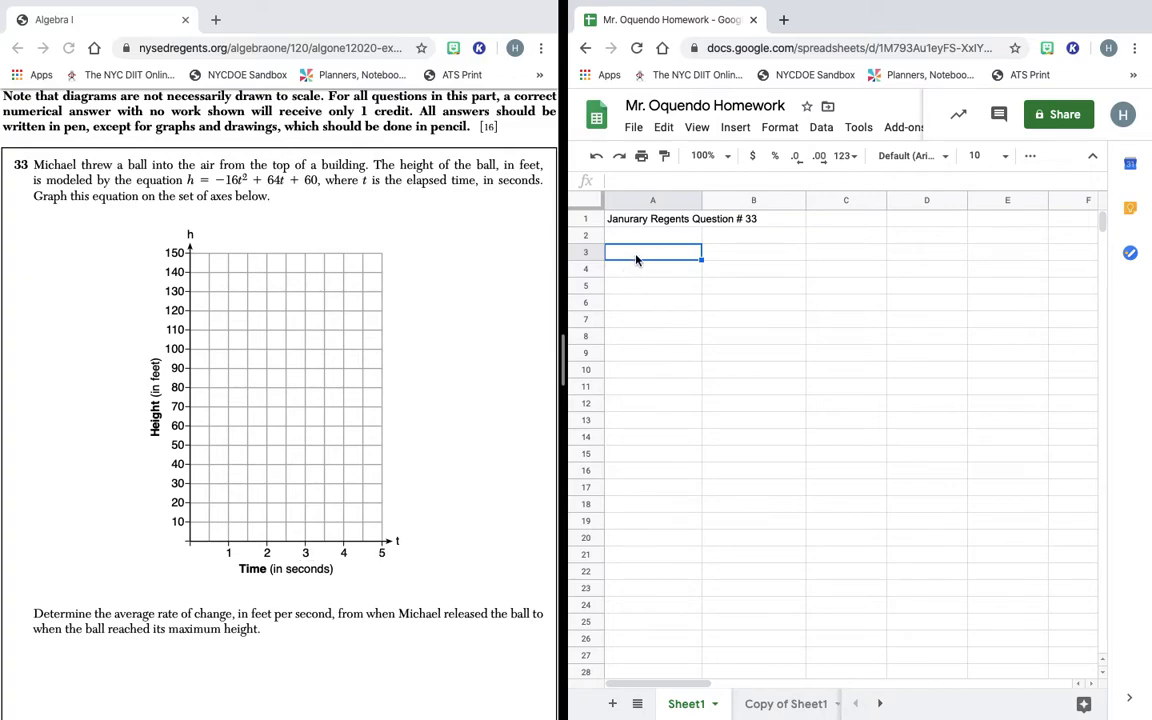
# Enter 'Time (In seconds)' as the A3 column header.
pyautogui.write('Time ')
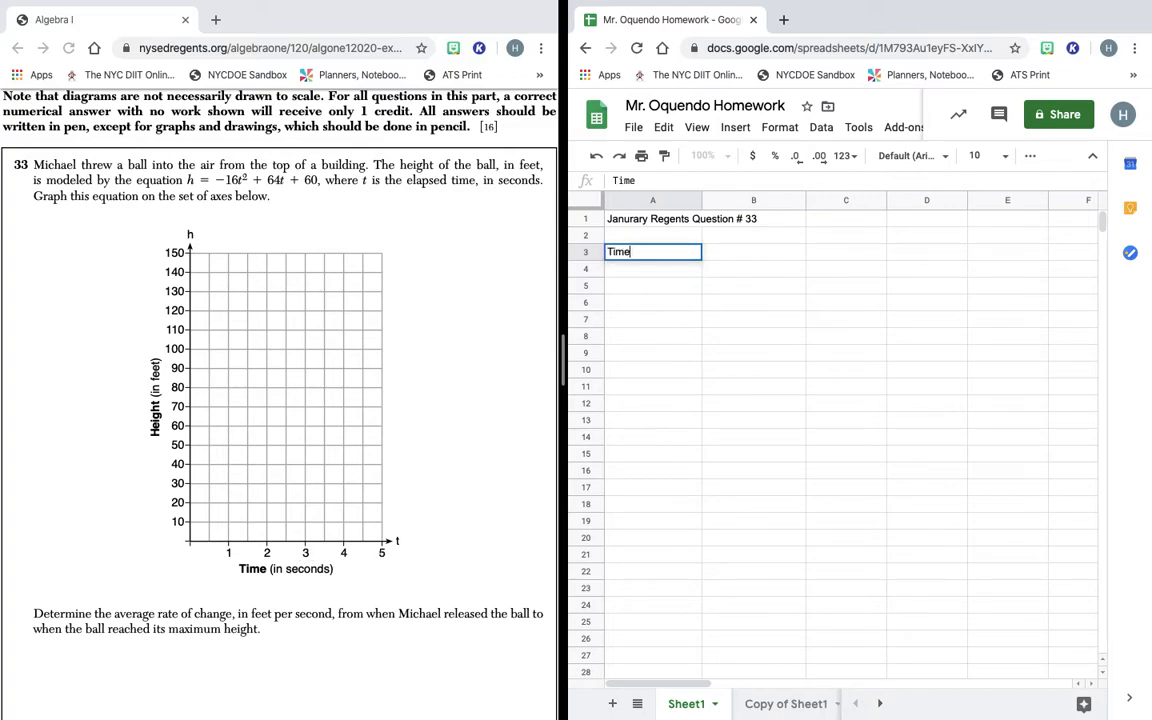
pyautogui.write('(In seconds')
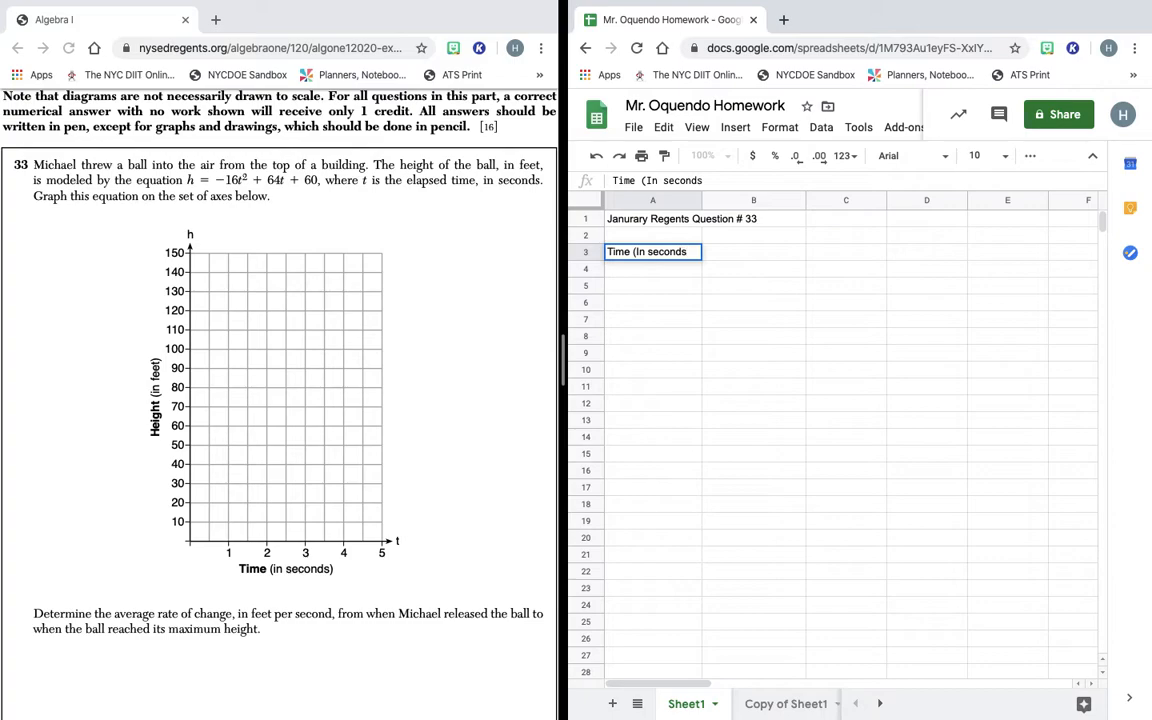
pyautogui.write(')')
pyautogui.click(731, 253)
# Enter 'Height (in seconds)' as the B3 column header, with a lowercase 's'.
pyautogui.write('Heig')
pyautogui.press('BackSpace')
pyautogui.write('ght (')
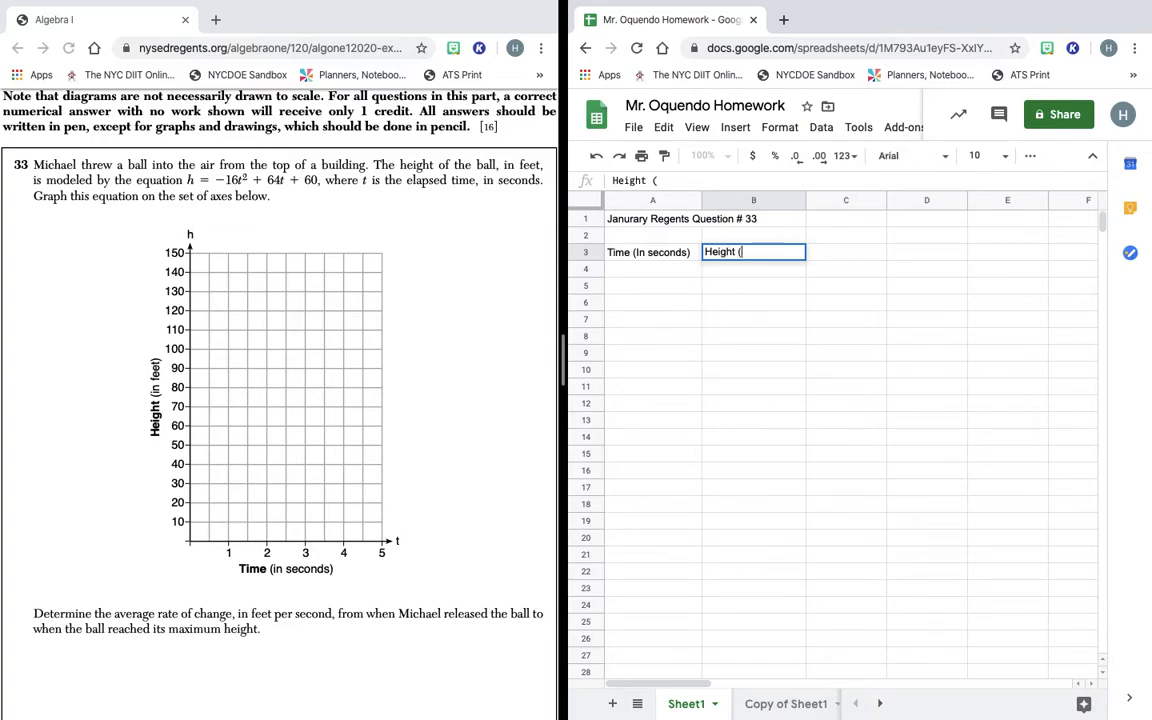
pyautogui.write('in Seconds)')
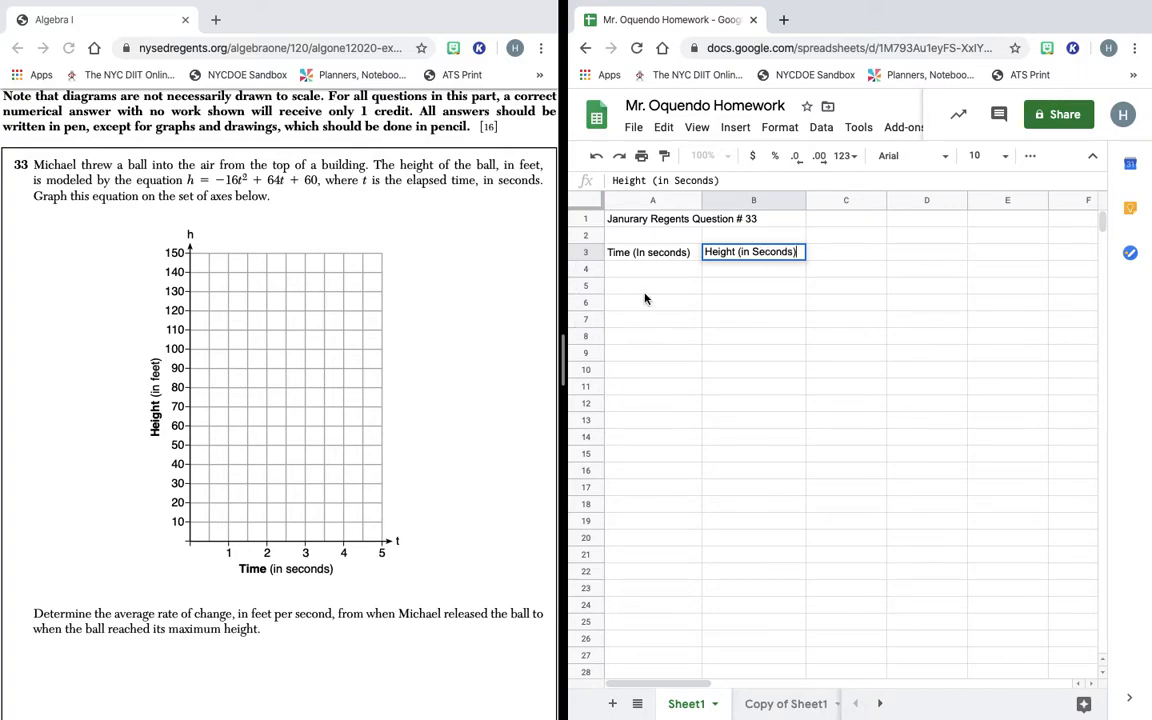
pyautogui.click(760, 252)
pyautogui.click(762, 252)
pyautogui.press('Delete')
pyautogui.write('s')
pyautogui.click(652, 256)
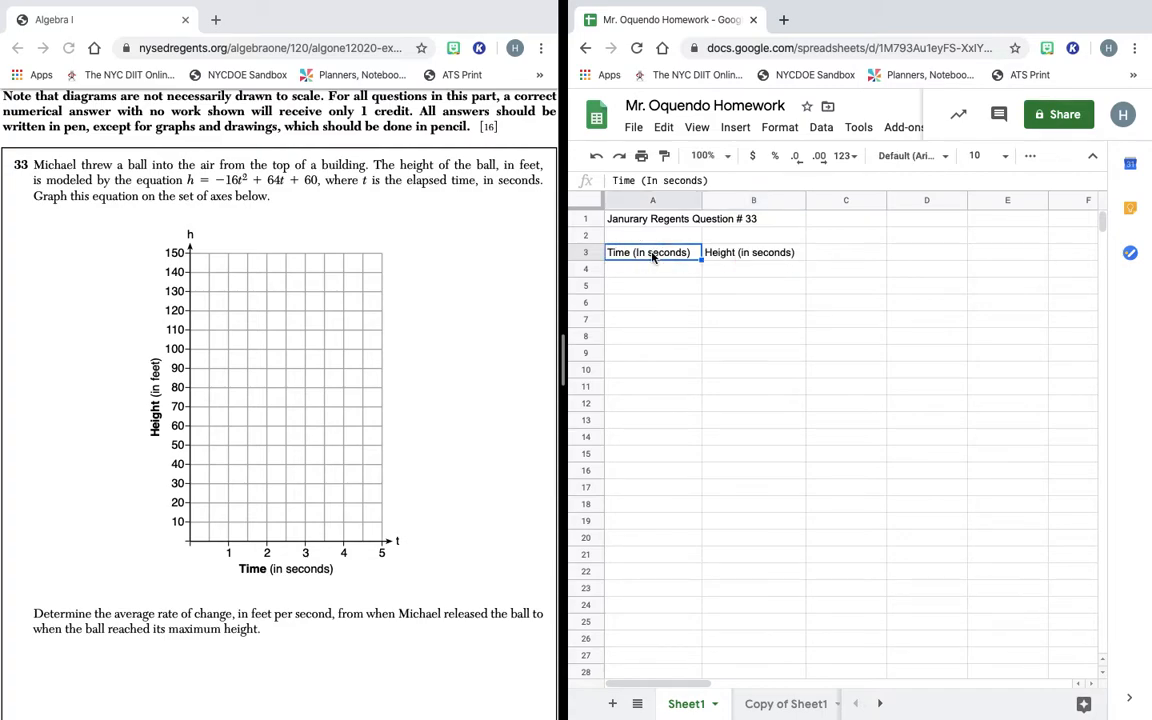
# Change the A3 header to read 'Time (In feet)'.
pyautogui.click(702, 180)
pyautogui.moveTo(702, 180); pyautogui.dragTo(662, 180)
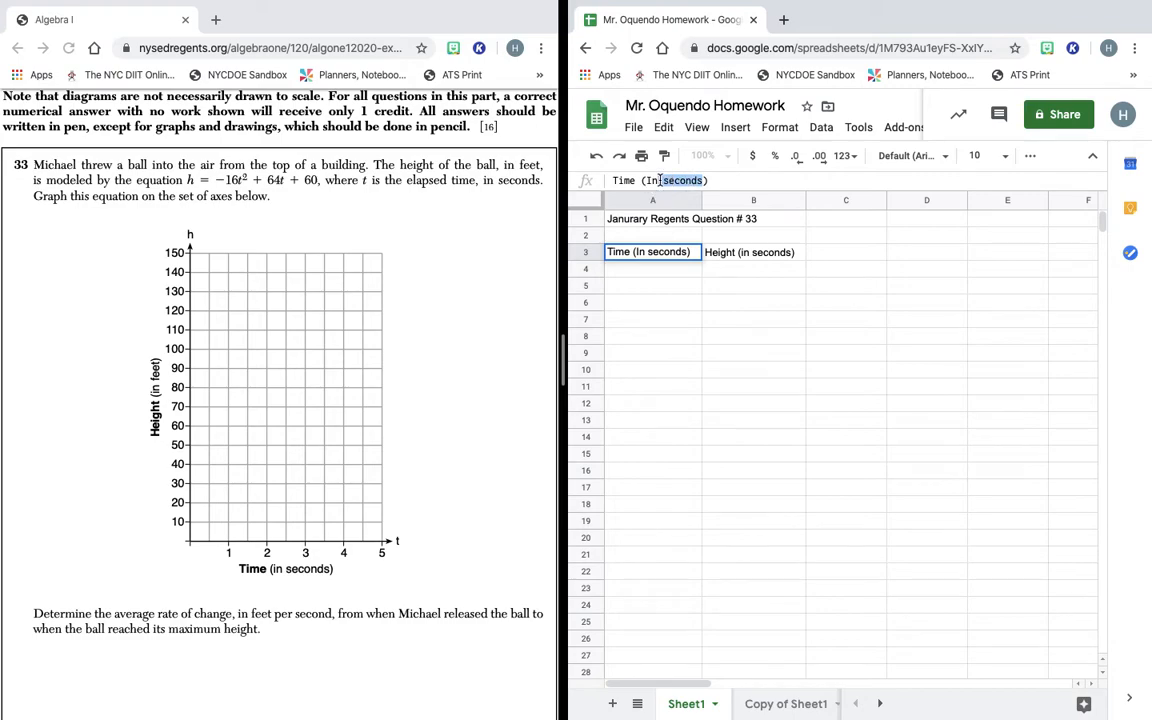
pyautogui.press('BackSpace')
pyautogui.write('fe')
pyautogui.write('ets')
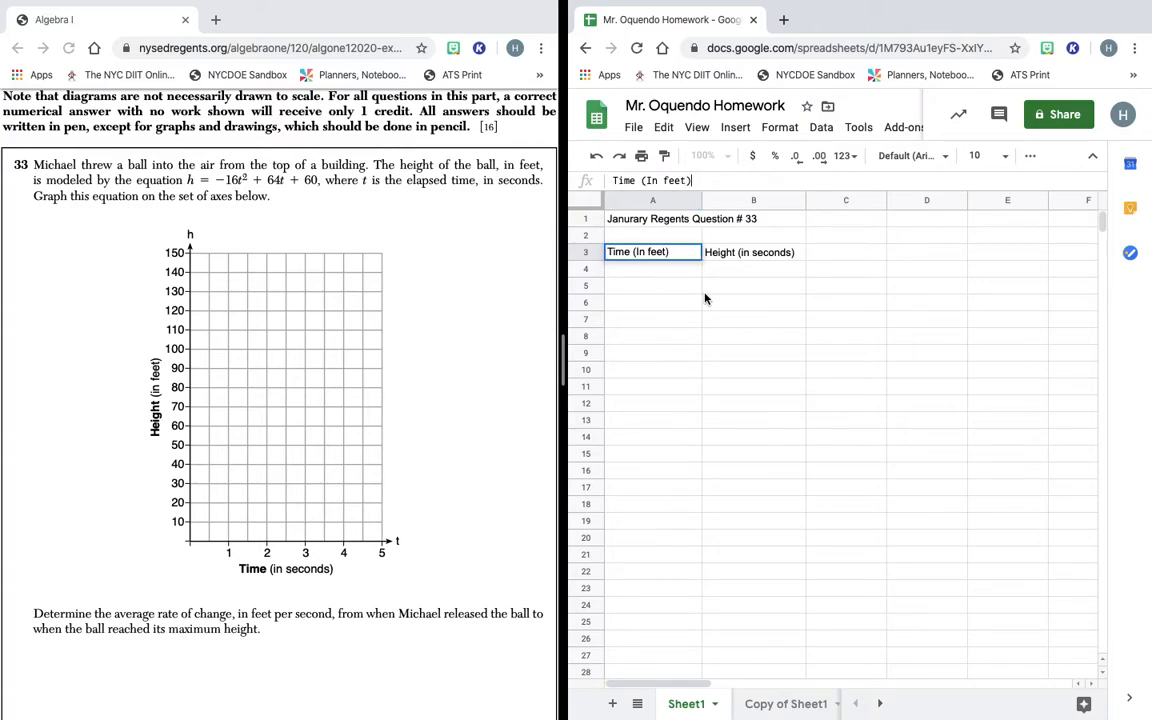
pyautogui.click(628, 272)
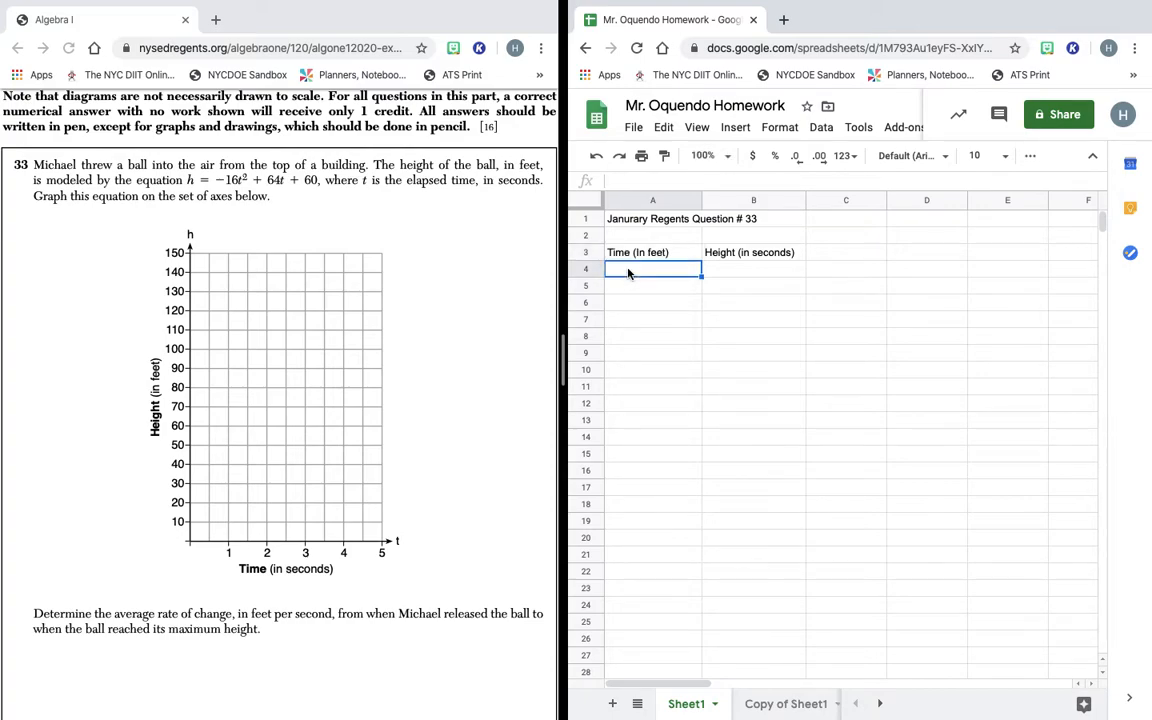
pyautogui.write('0')
pyautogui.click(671, 289)
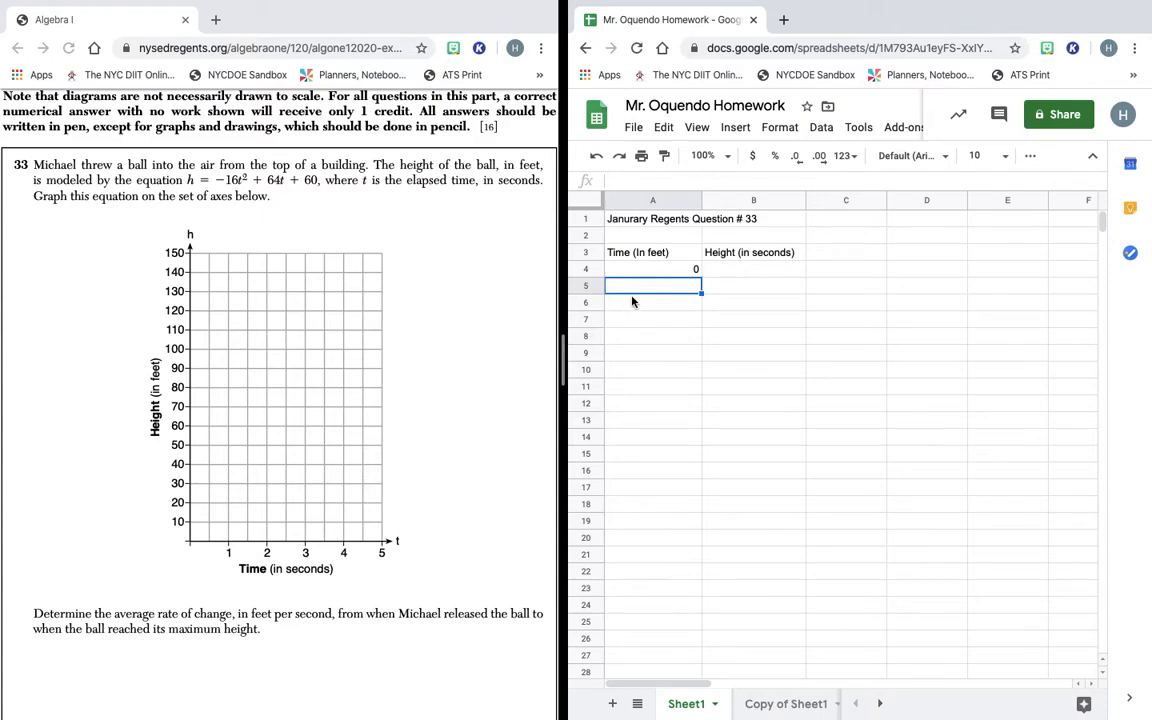
pyautogui.write('1')
pyautogui.press('Return')
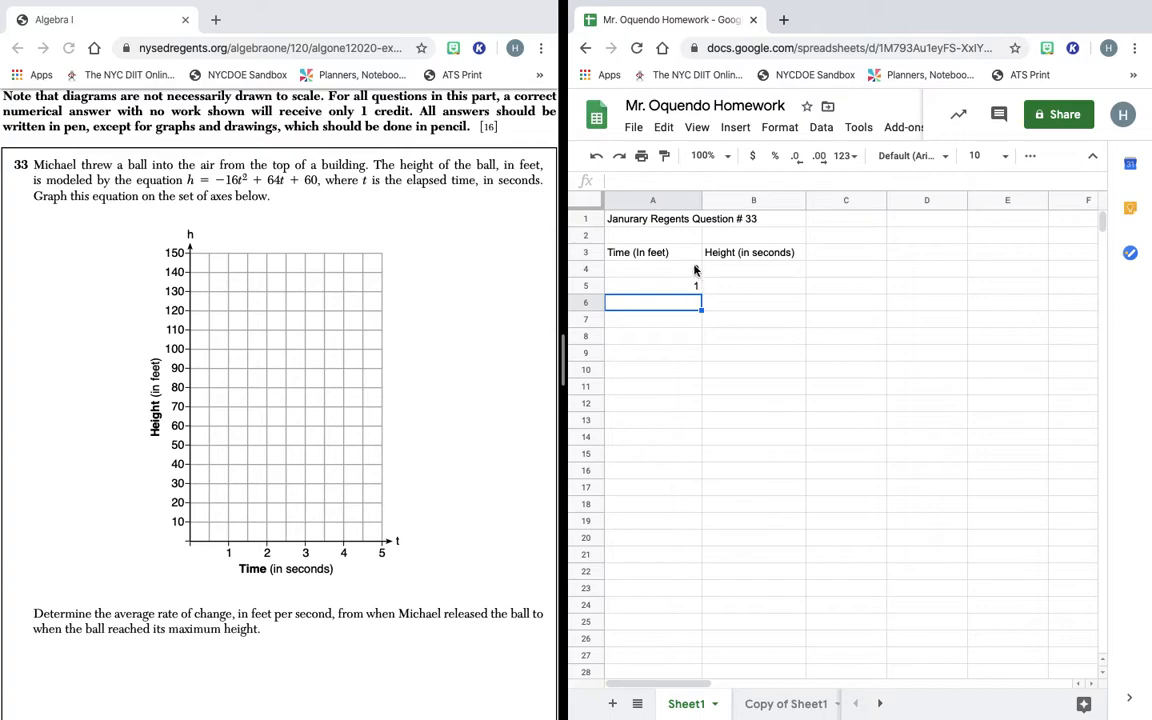
pyautogui.click(696, 270)
pyautogui.moveTo(696, 270); pyautogui.dragTo(697, 287)
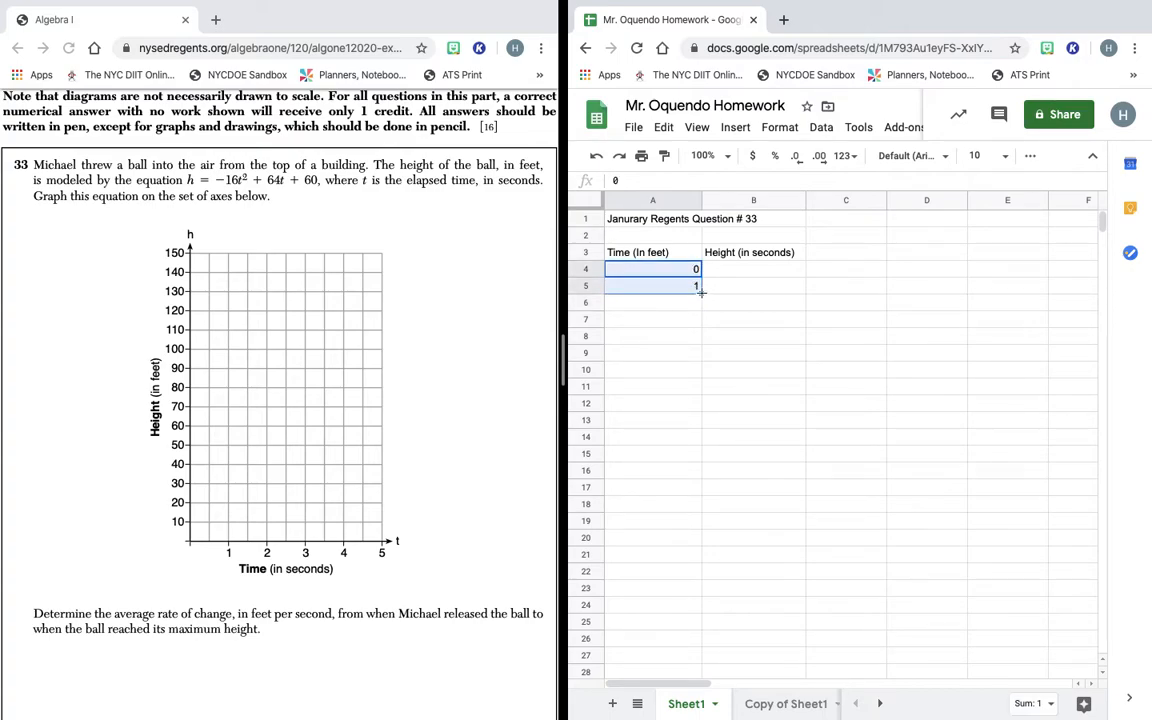
pyautogui.moveTo(700, 293); pyautogui.dragTo(699, 360)
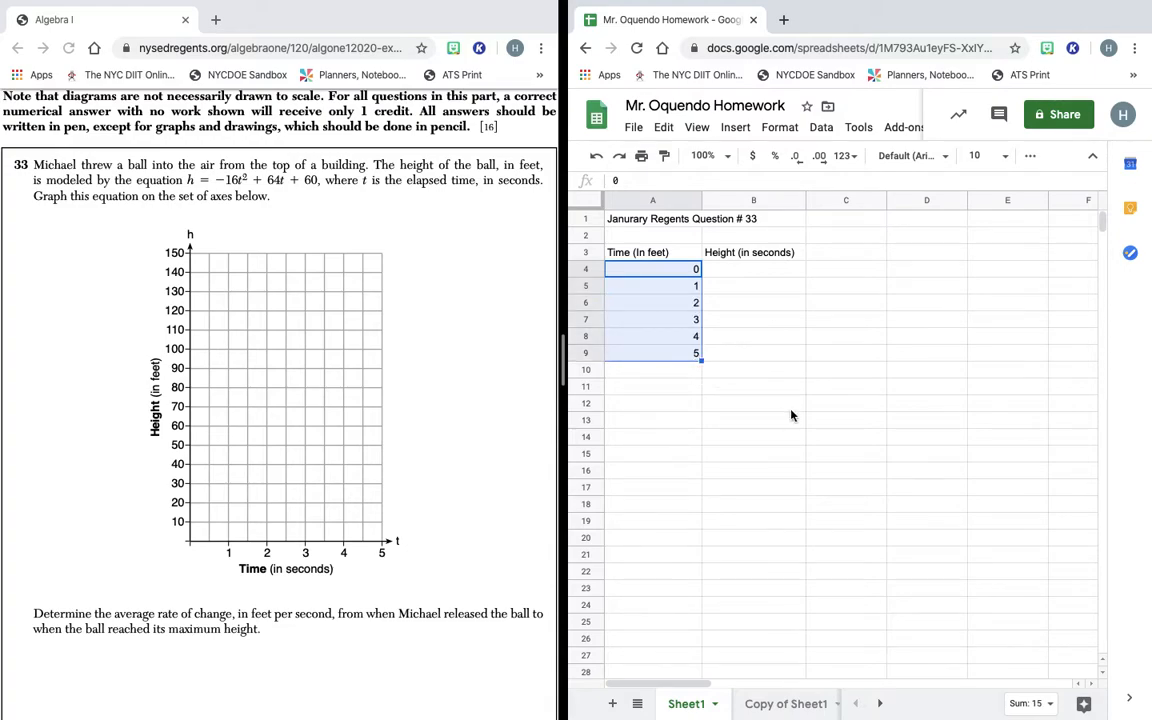
pyautogui.click(727, 276)
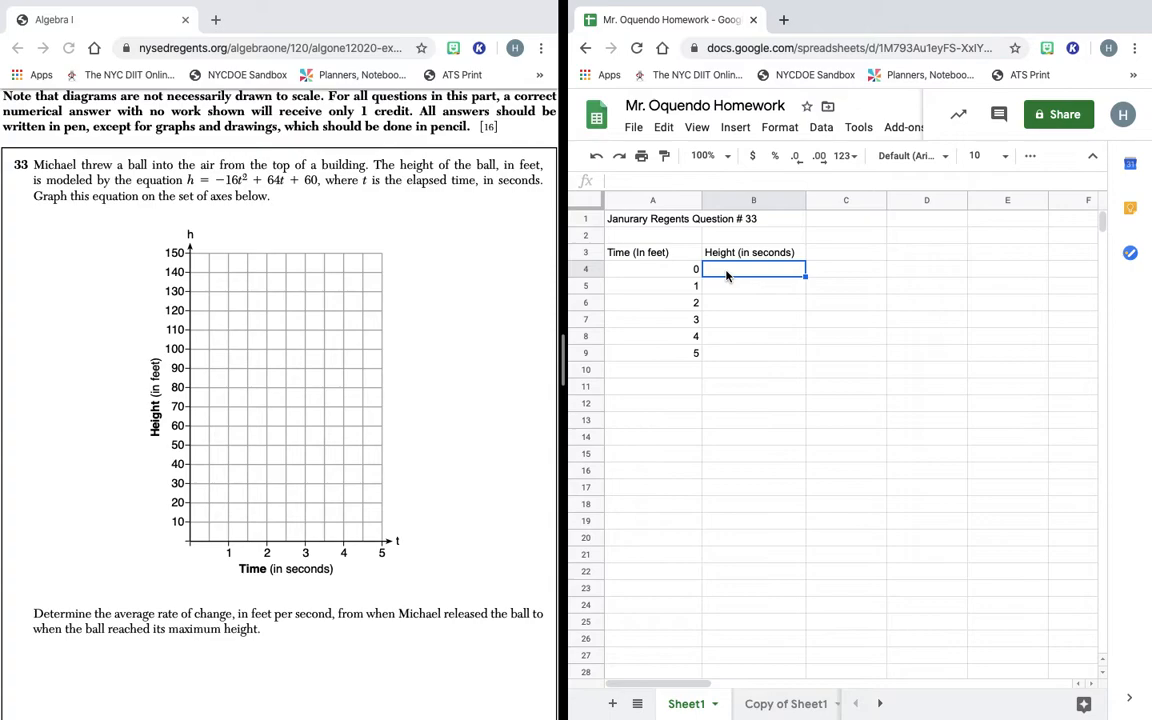
# Begin the height formula in B4 with =(-16.
pyautogui.click(626, 183)
pyautogui.write('+')
pyautogui.press('BackSpace')
pyautogui.write('=(')
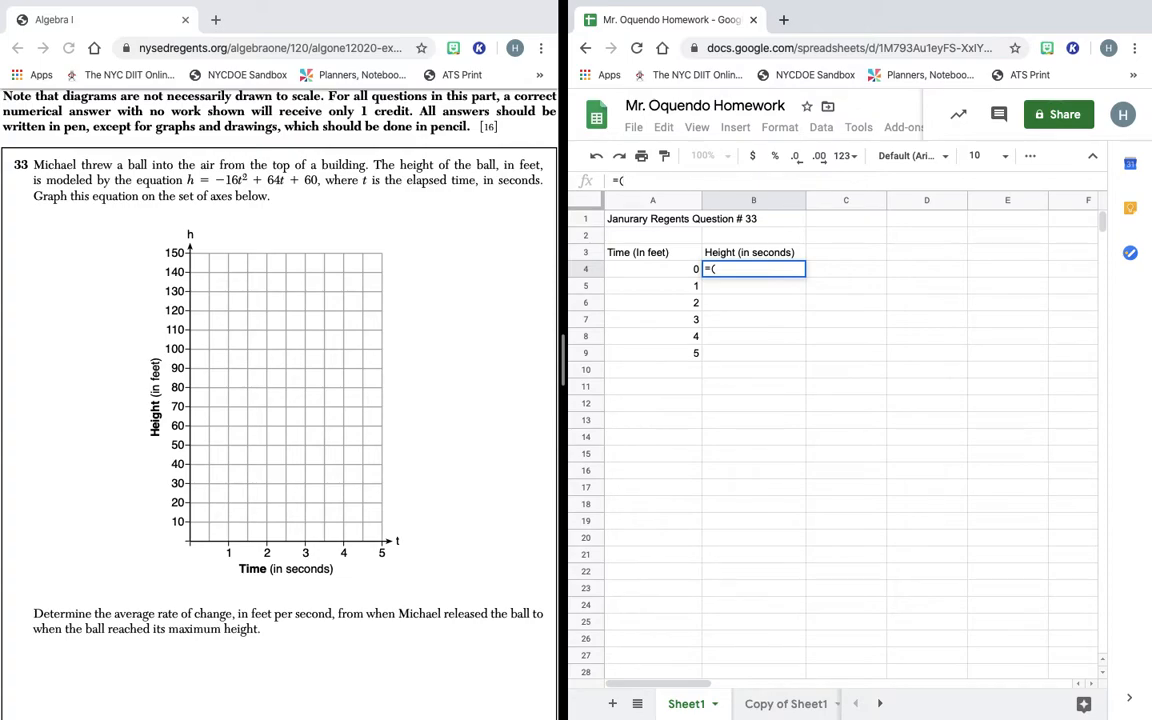
pyautogui.write('-16')
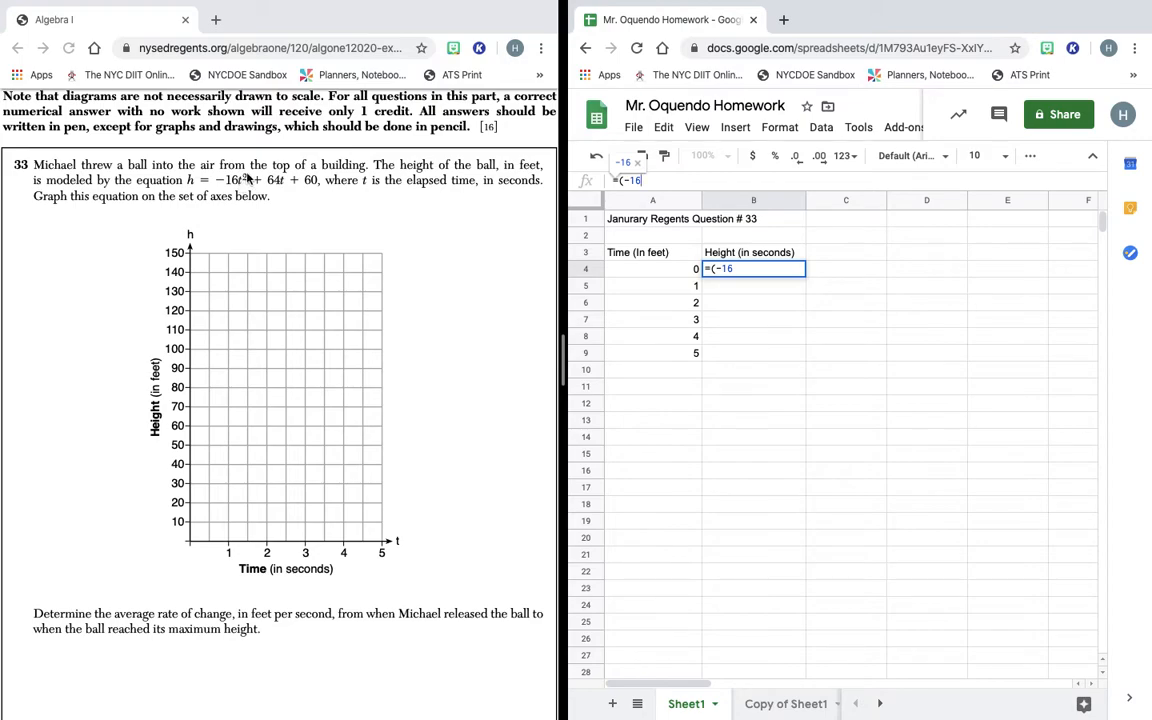
pyautogui.click(632, 271)
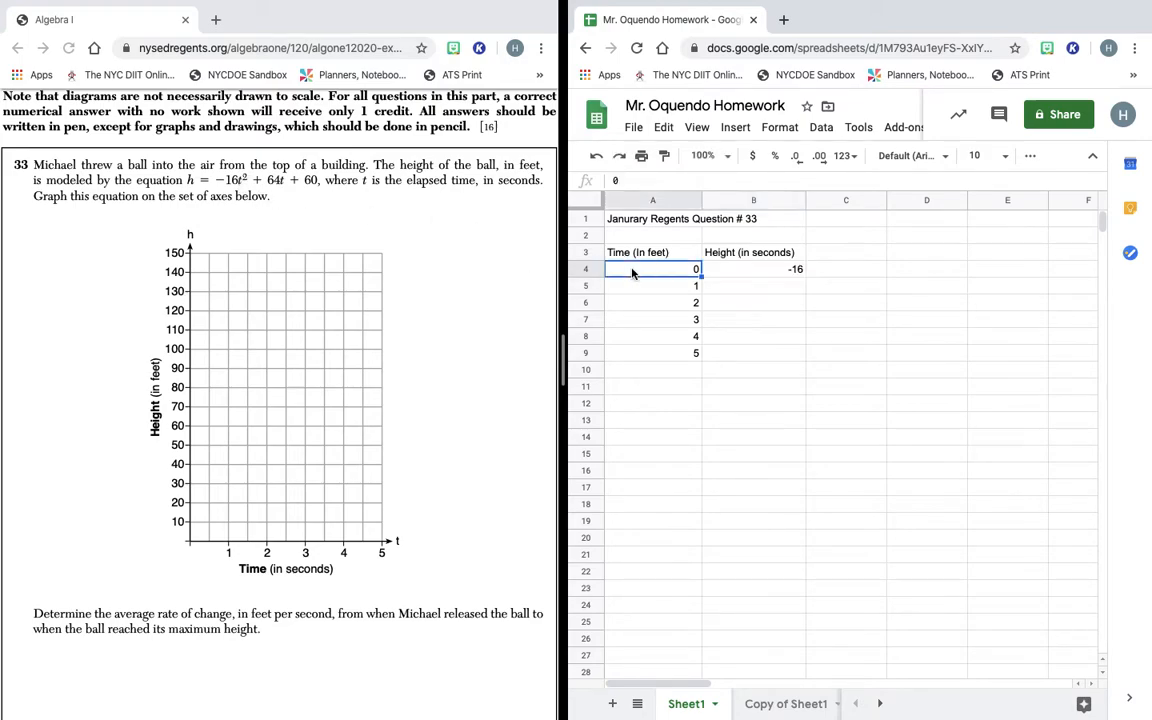
pyautogui.doubleClick(786, 271)
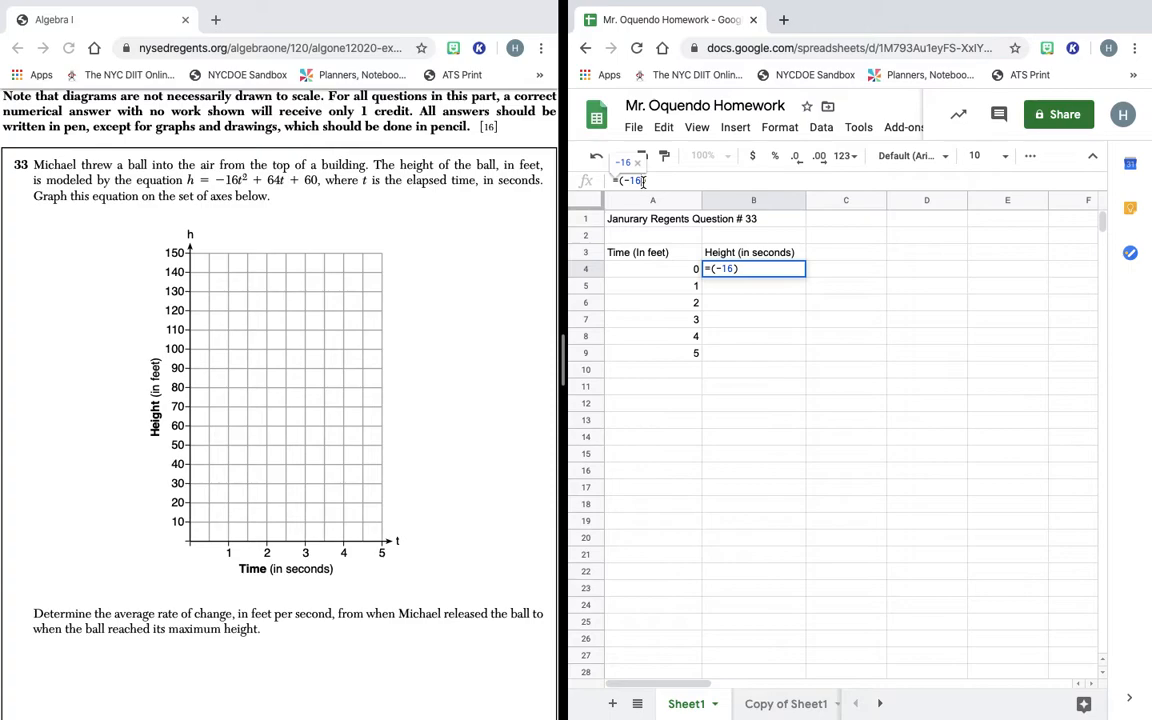
# Complete B4's formula as =(-16*A4*A4+64*A4+60) so it shows 60.
pyautogui.write('*')
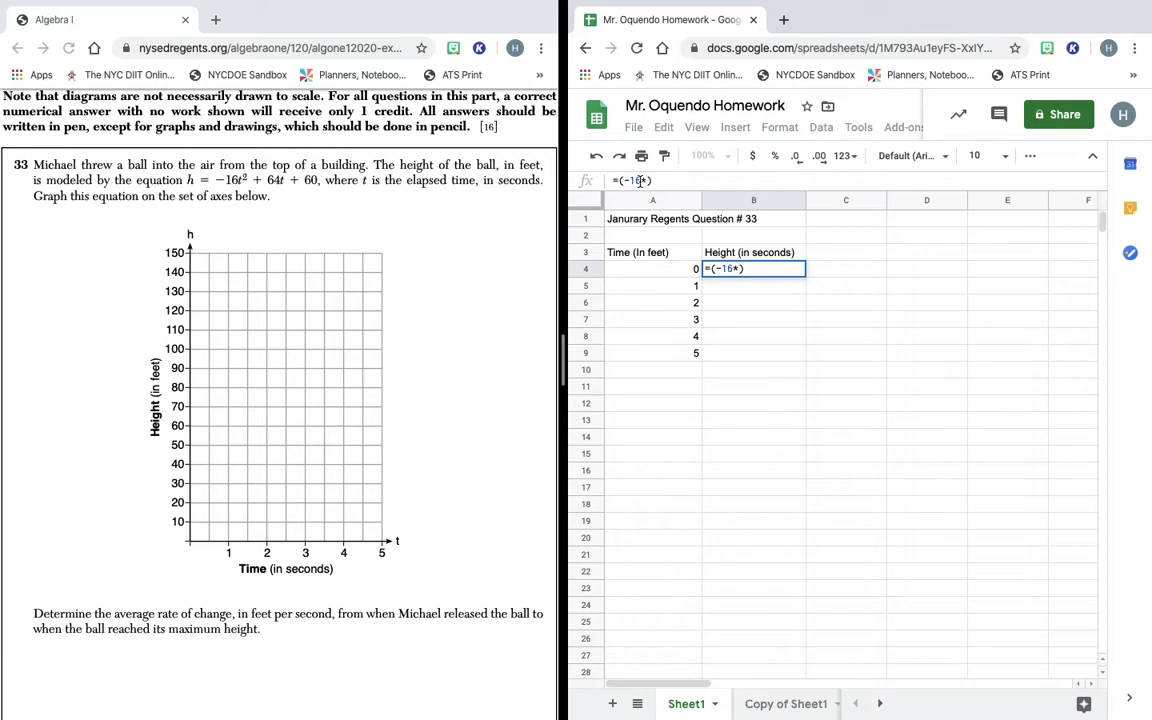
pyautogui.click(648, 276)
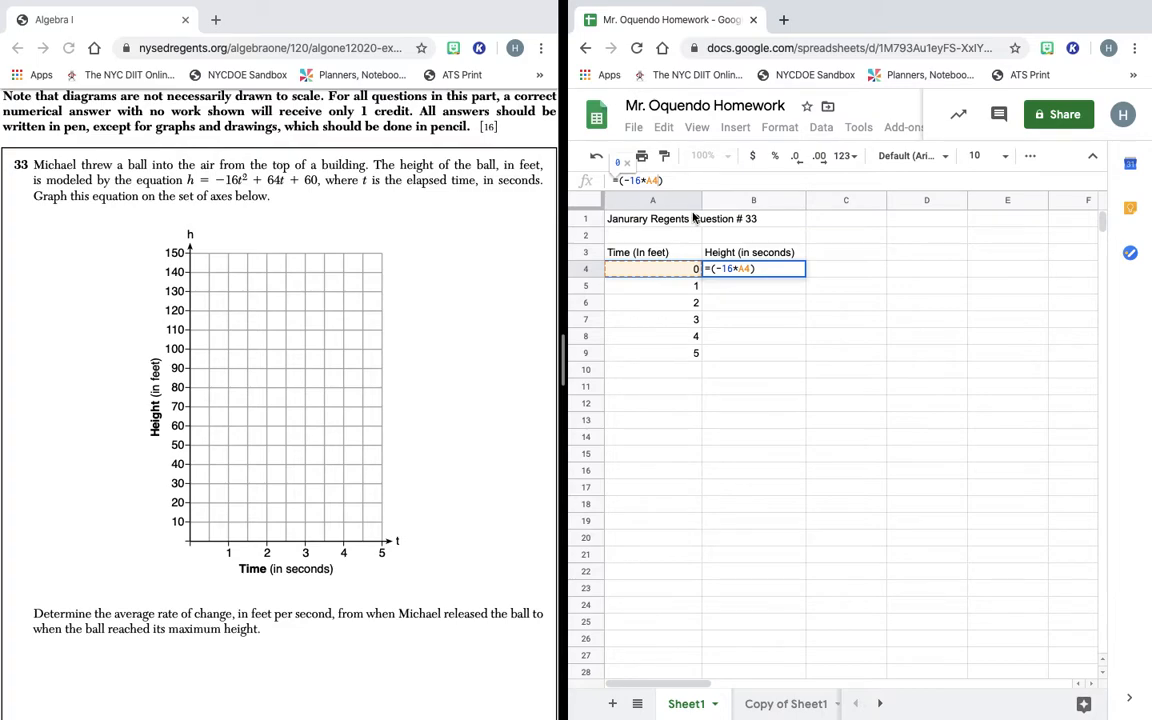
pyautogui.write('+')
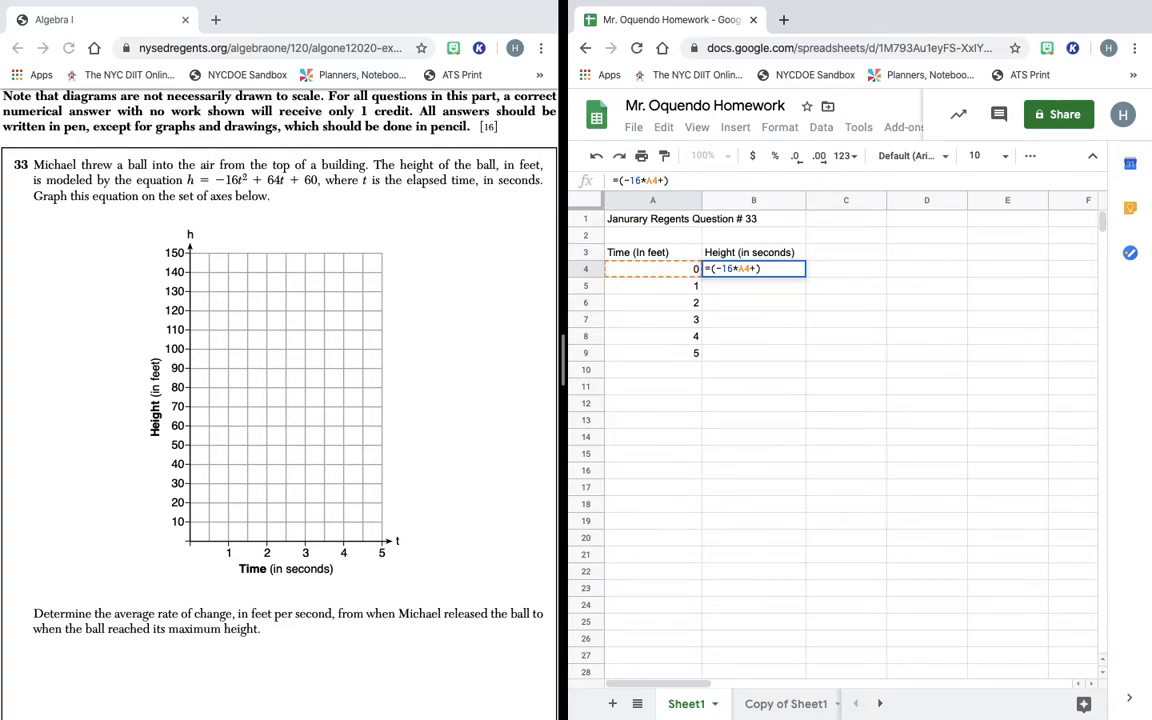
pyautogui.write('16')
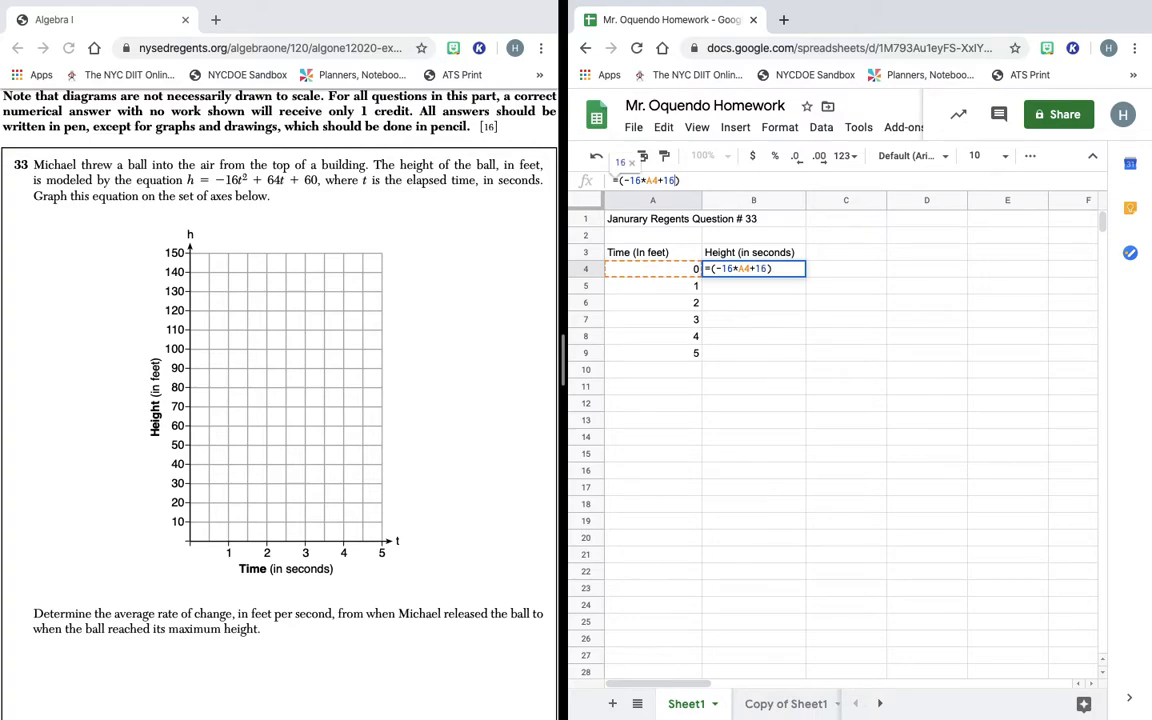
pyautogui.press('BackSpace')
pyautogui.press('BackSpace')
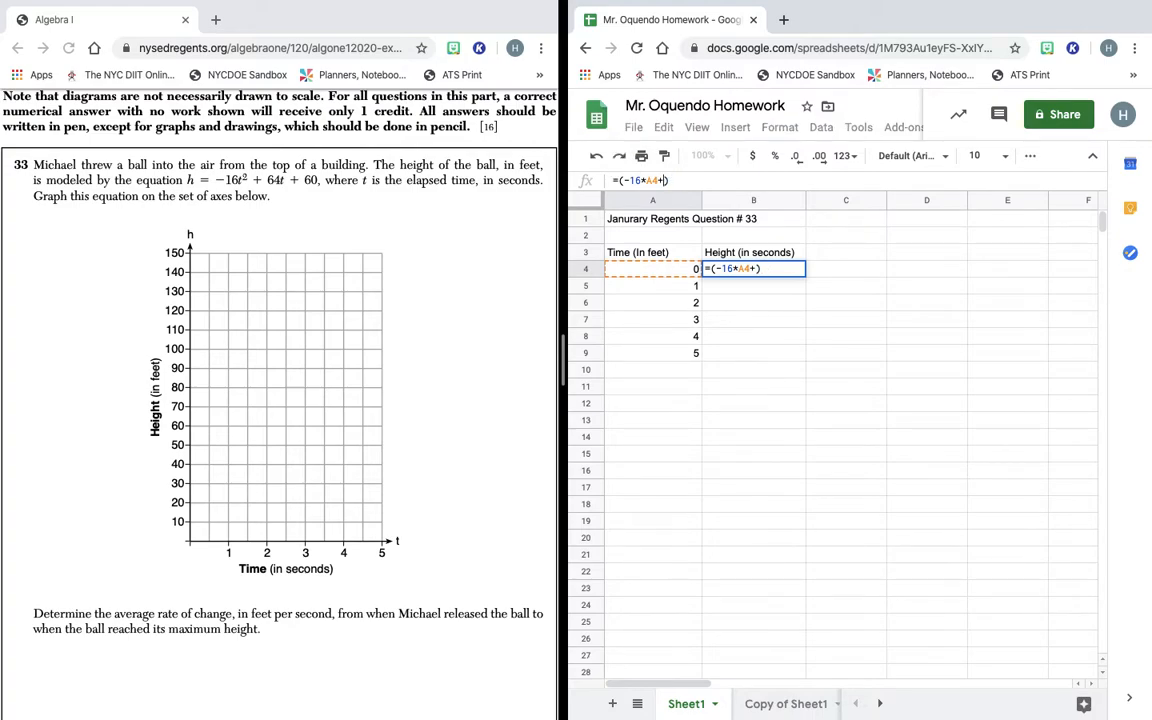
pyautogui.write('64')
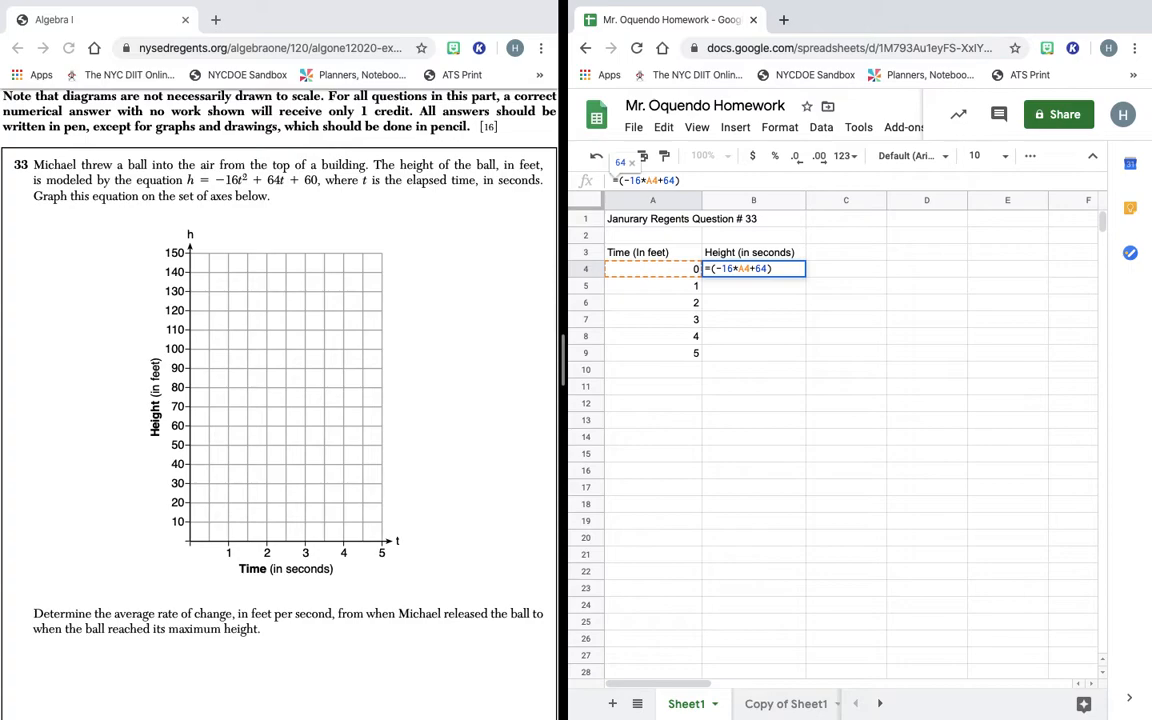
pyautogui.write('*')
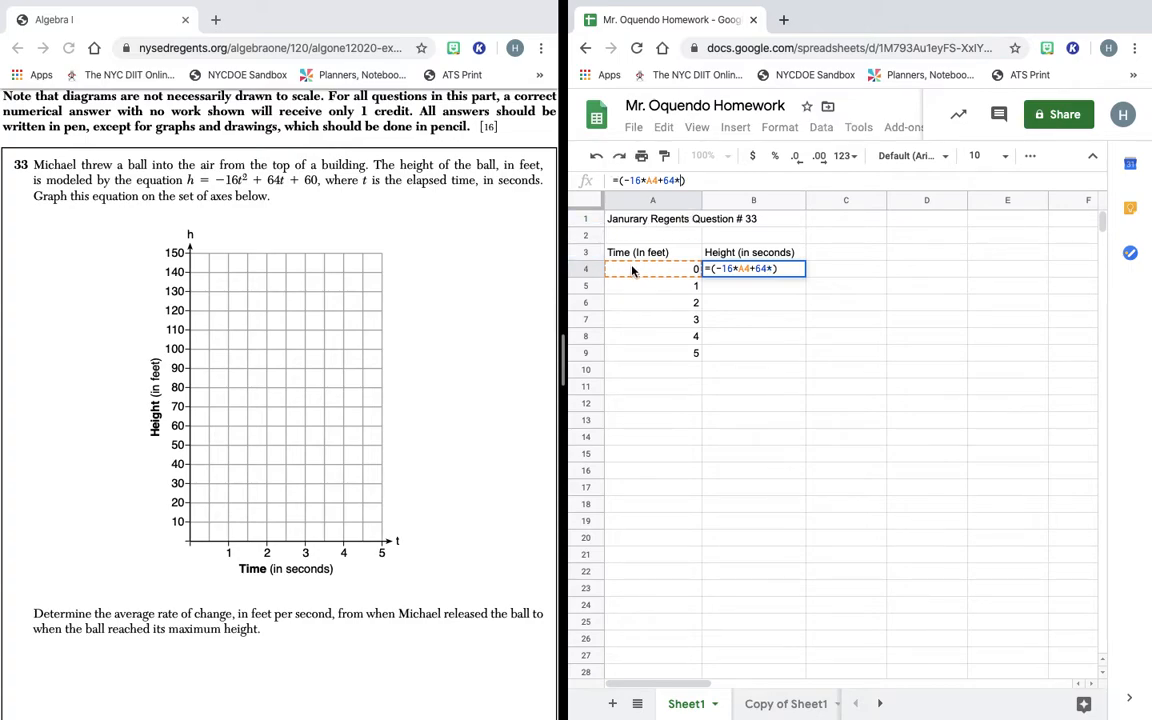
pyautogui.click(663, 272)
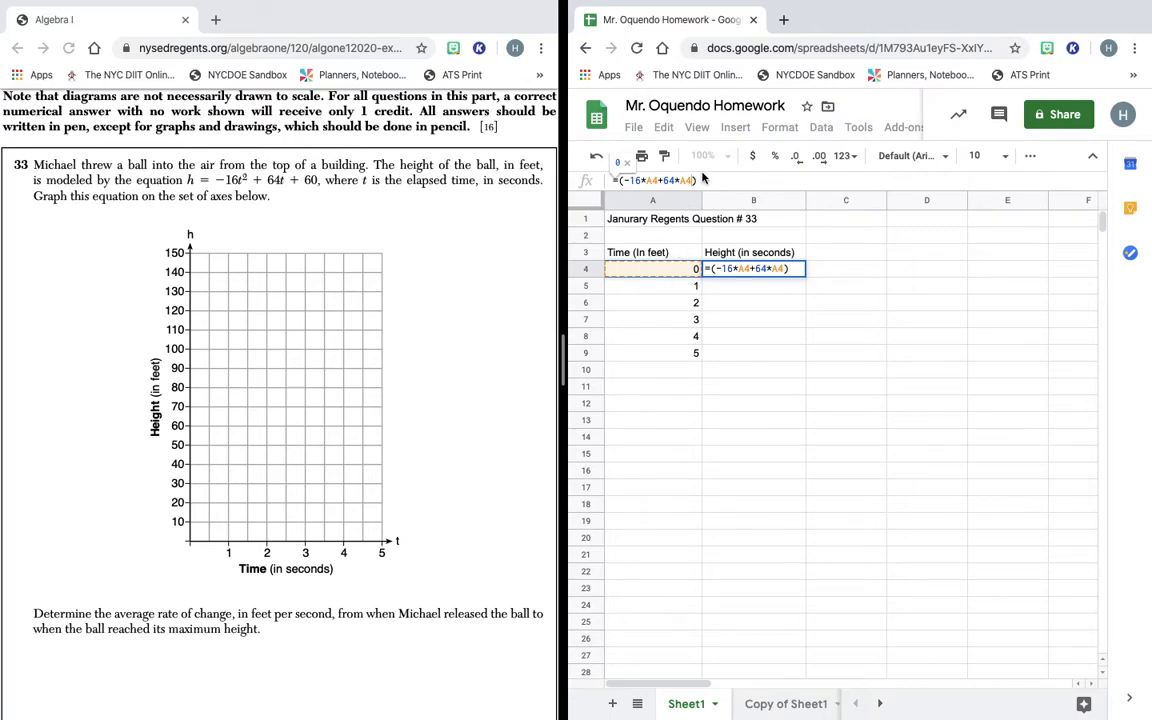
pyautogui.write('+')
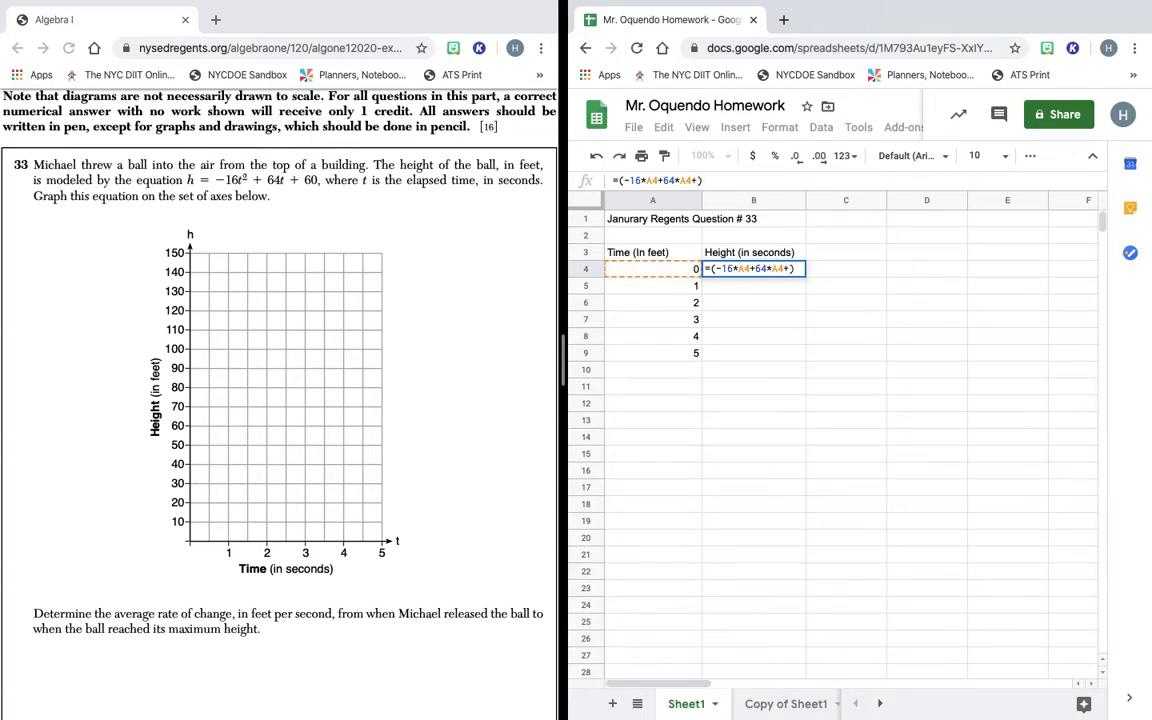
pyautogui.write('60')
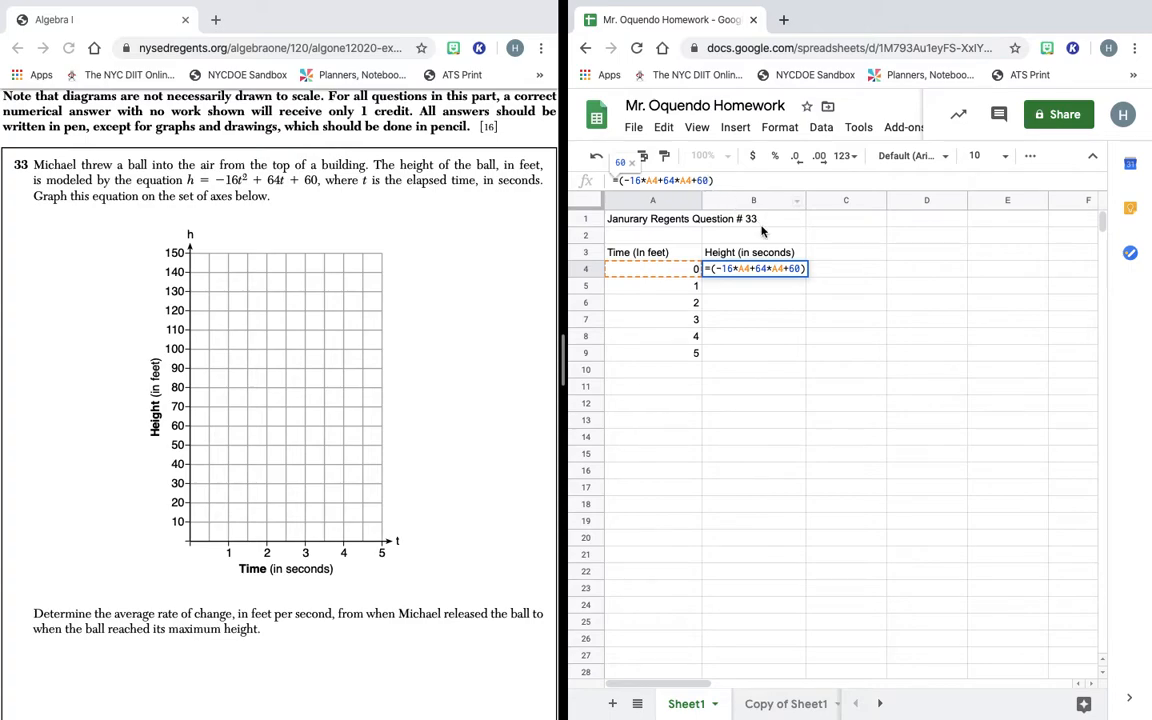
pyautogui.click(757, 286)
pyautogui.click(755, 273)
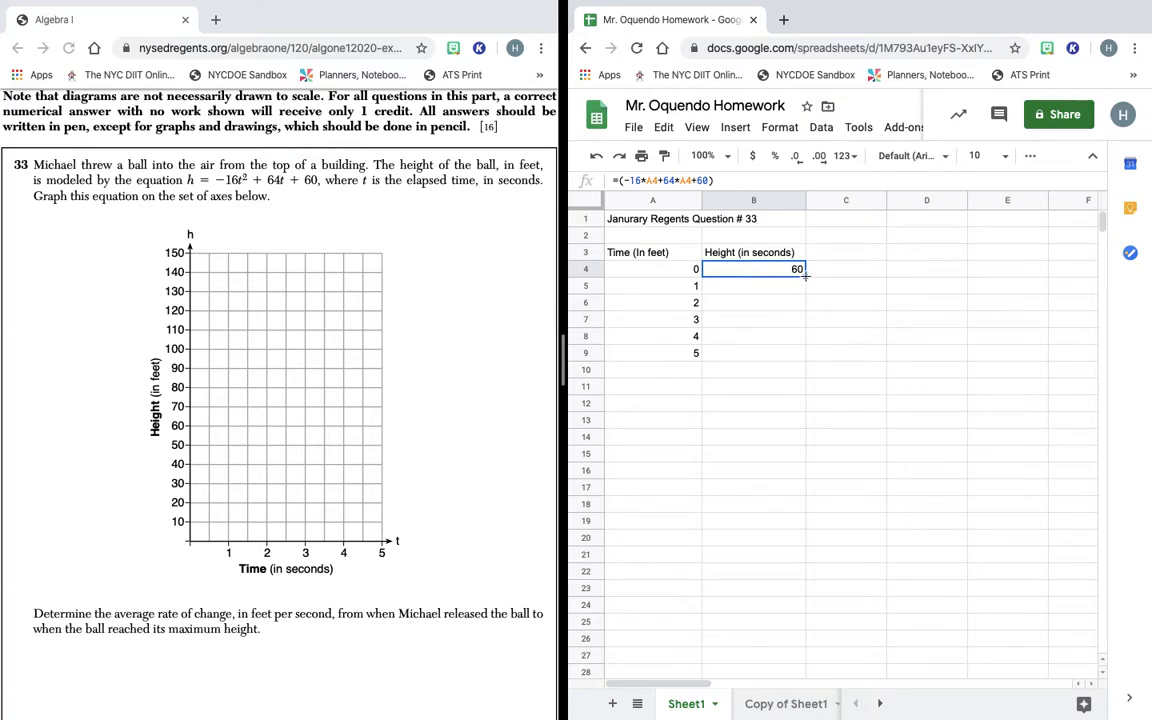
# Fill the B4 formula down to B9, giving heights 60 to 300, and review it.
pyautogui.moveTo(805, 274); pyautogui.dragTo(805, 353)
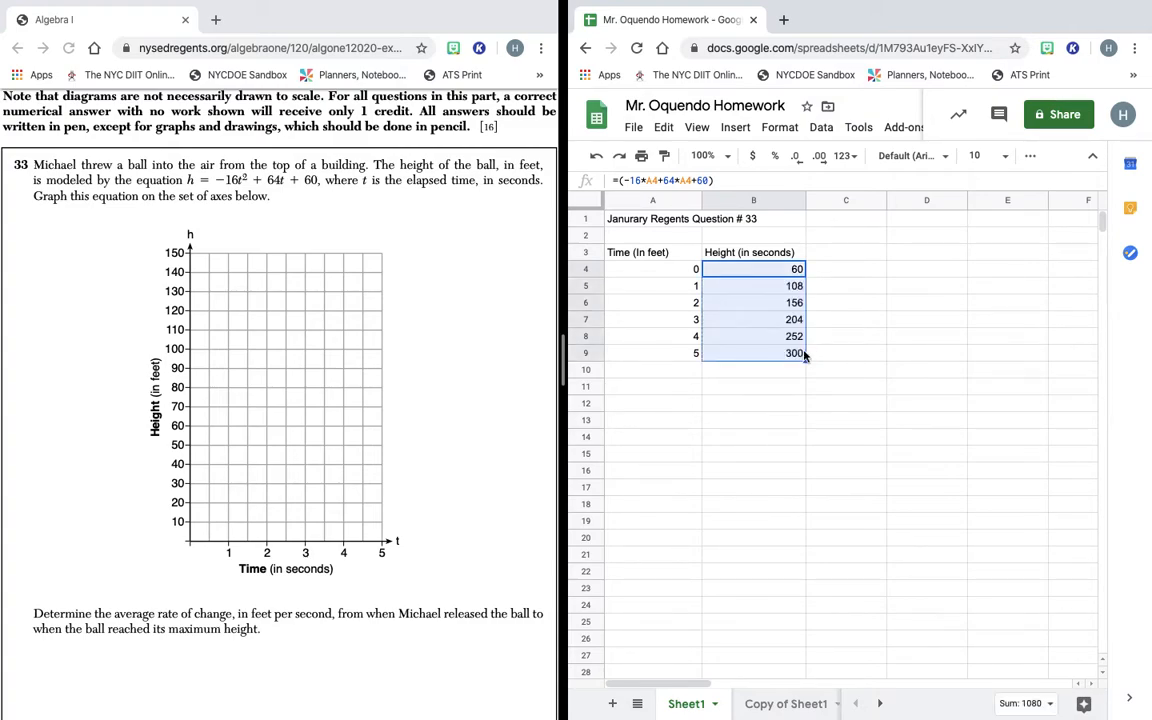
pyautogui.click(653, 272)
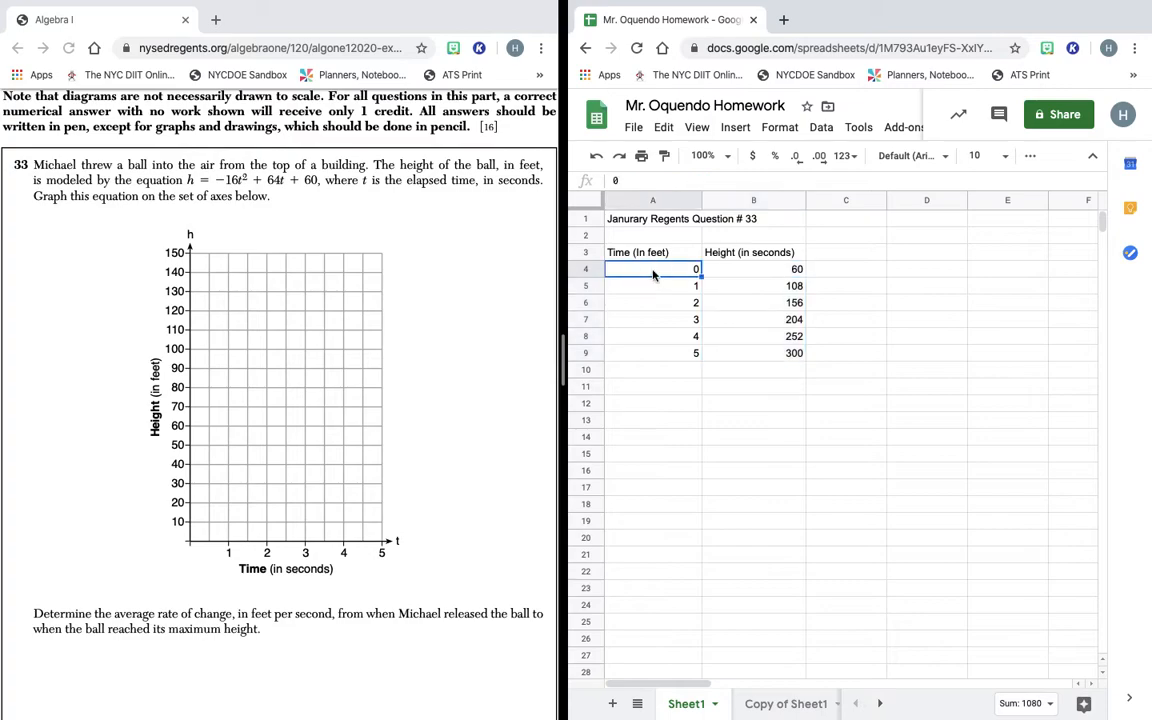
pyautogui.click(778, 272)
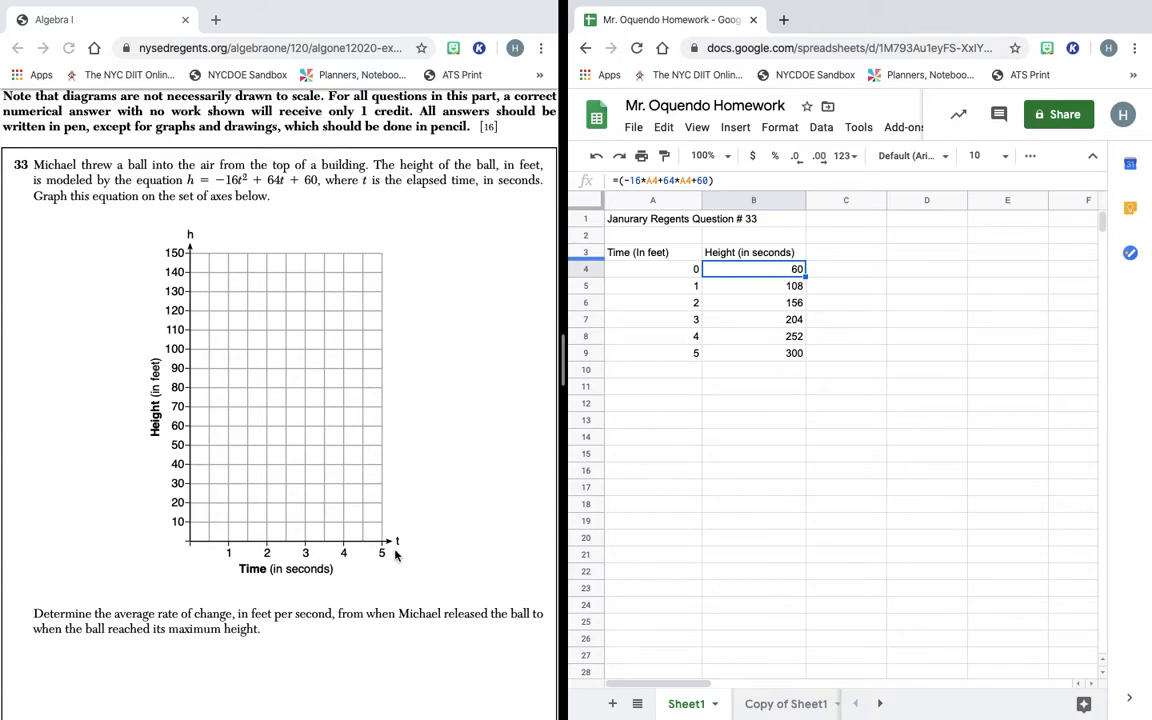
pyautogui.scroll(-1, 410, 570)
pyautogui.scroll(-1, 418, 578)
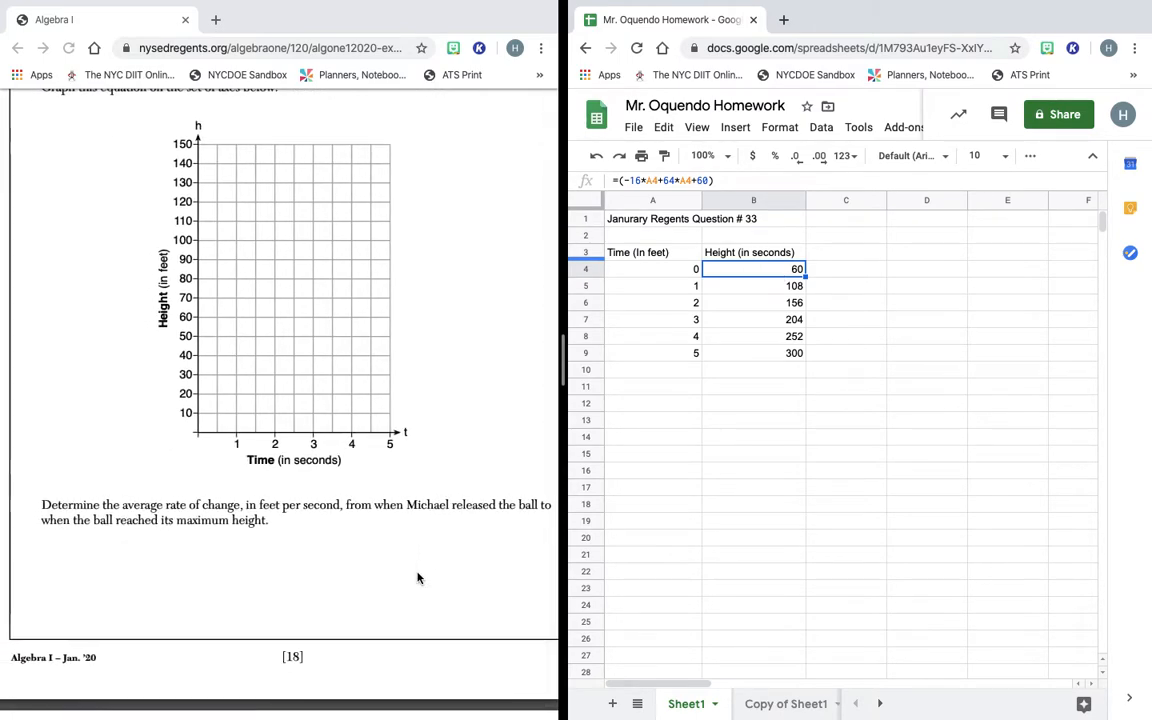
pyautogui.hscroll(1, 418, 578)
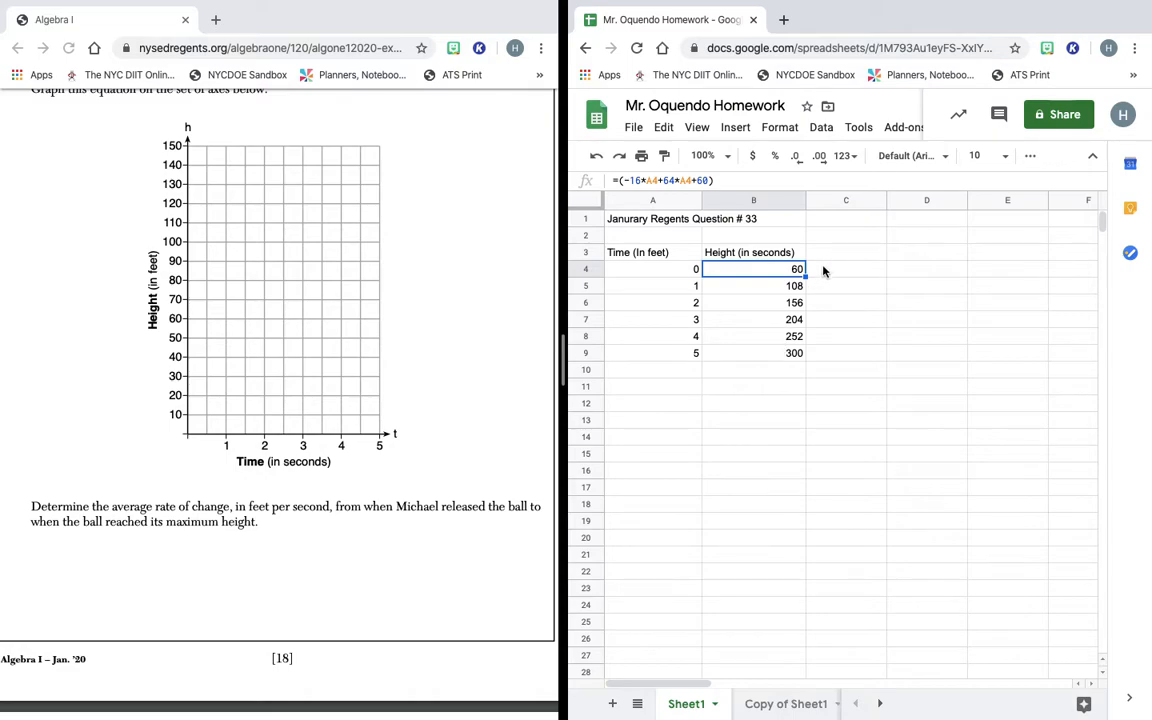
pyautogui.click(777, 258)
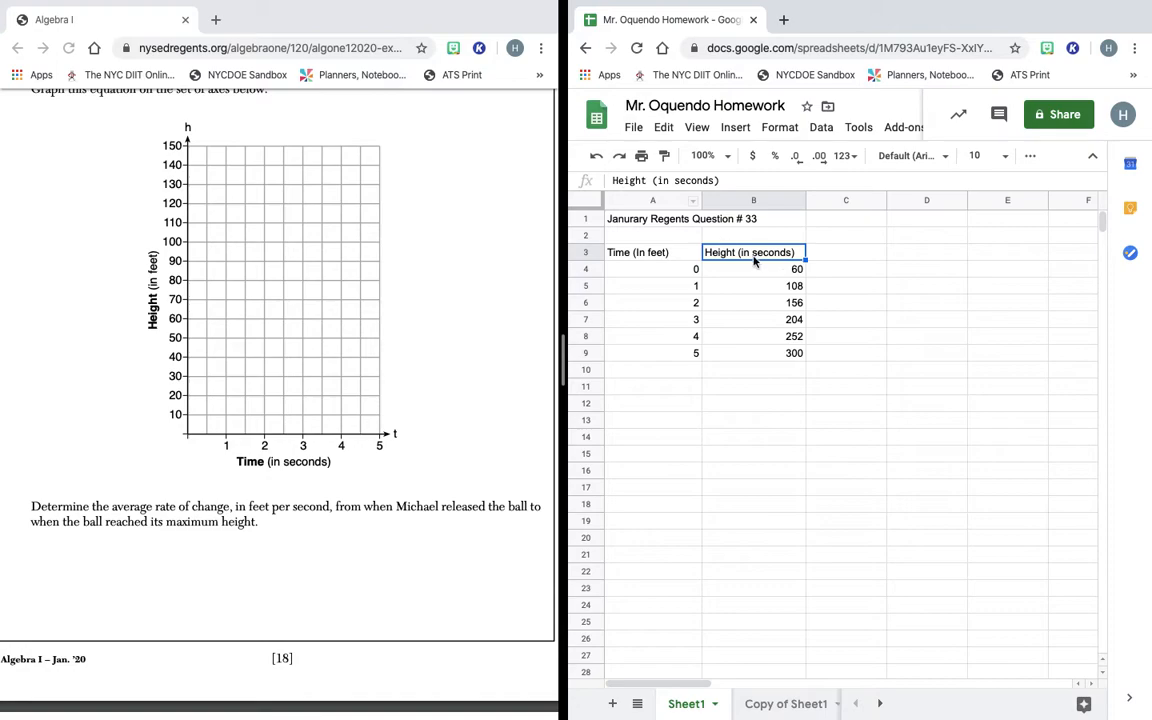
pyautogui.click(795, 272)
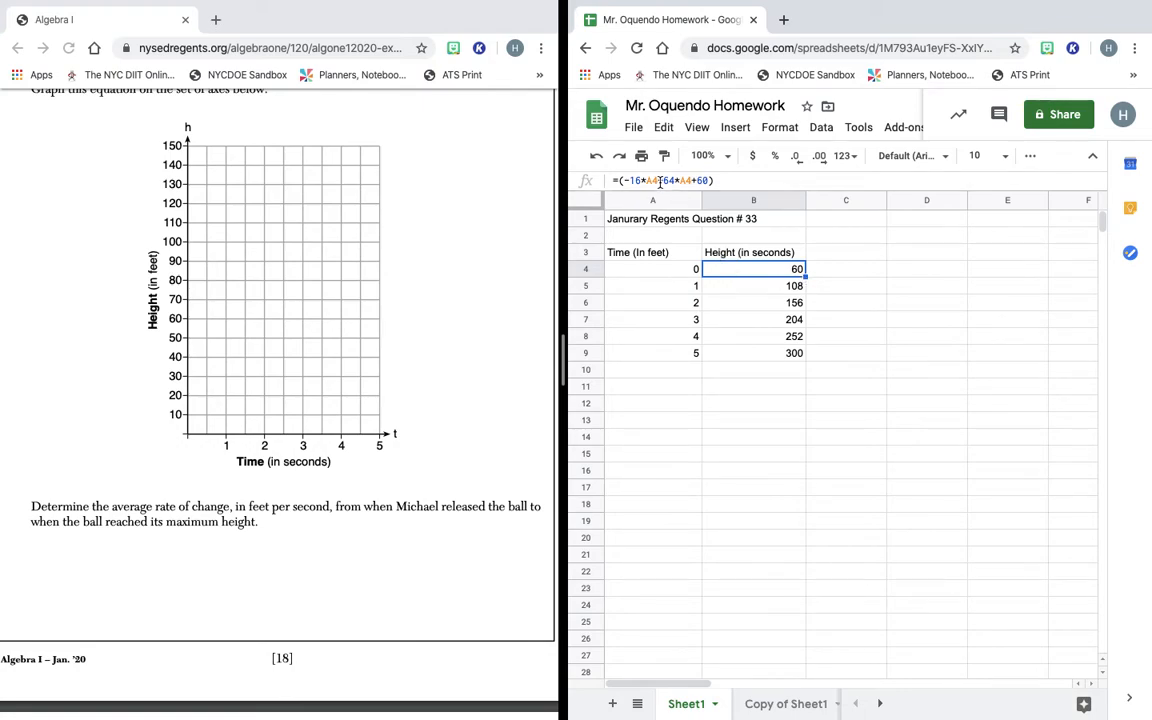
# Clear the copied heights in B5:B9.
pyautogui.click(784, 289)
pyautogui.hotkey('shift', 'Down')
pyautogui.hotkey('shift', 'Down')
pyautogui.hotkey('shift', 'Down')
pyautogui.hotkey('shift', 'Down')
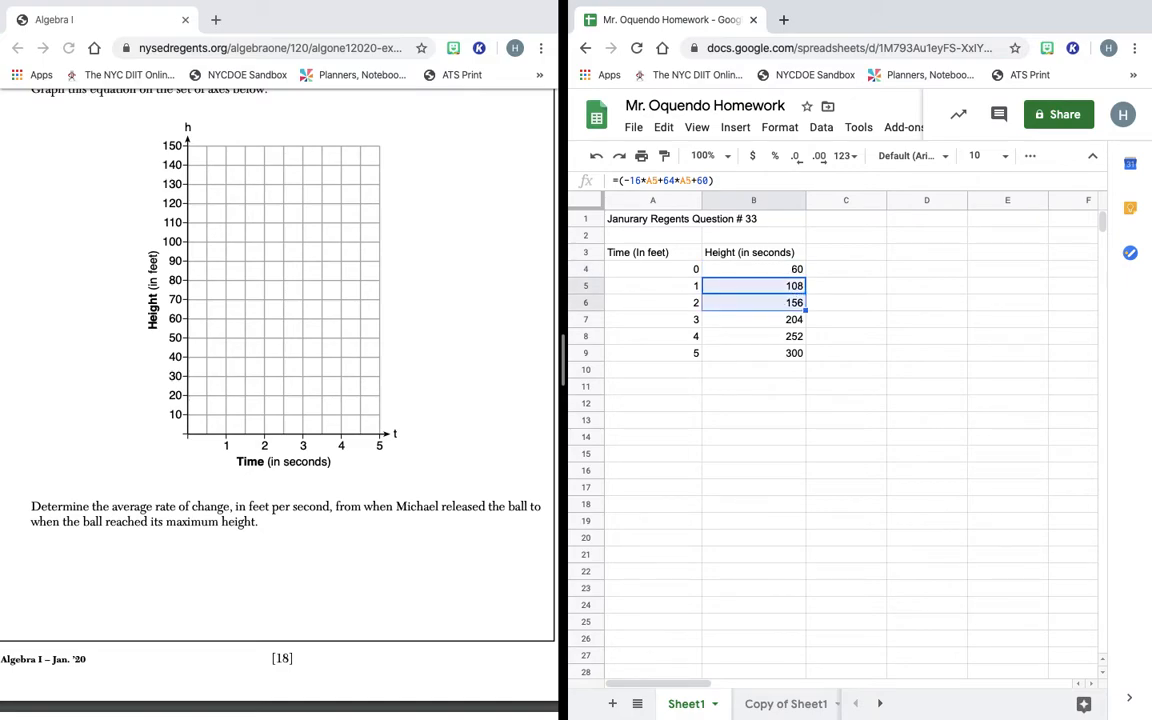
pyautogui.press('Delete')
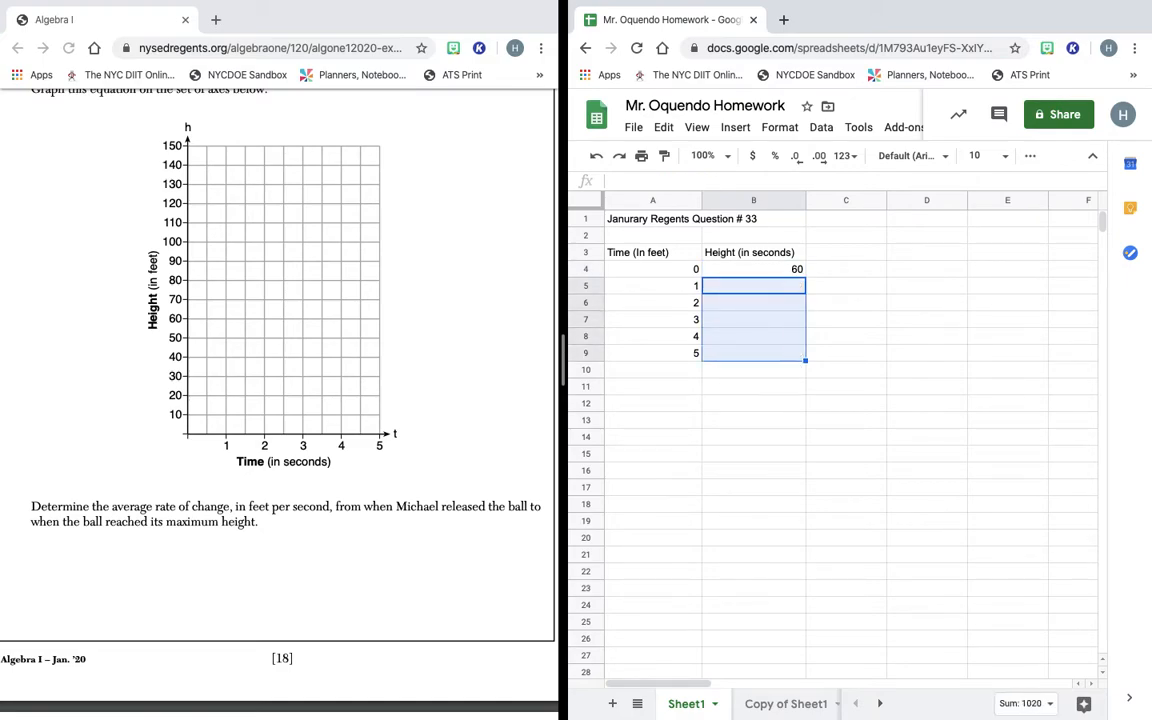
# Correct B4's formula to =(-16*A4^2+64*A4+60), still showing 60.
pyautogui.click(792, 258)
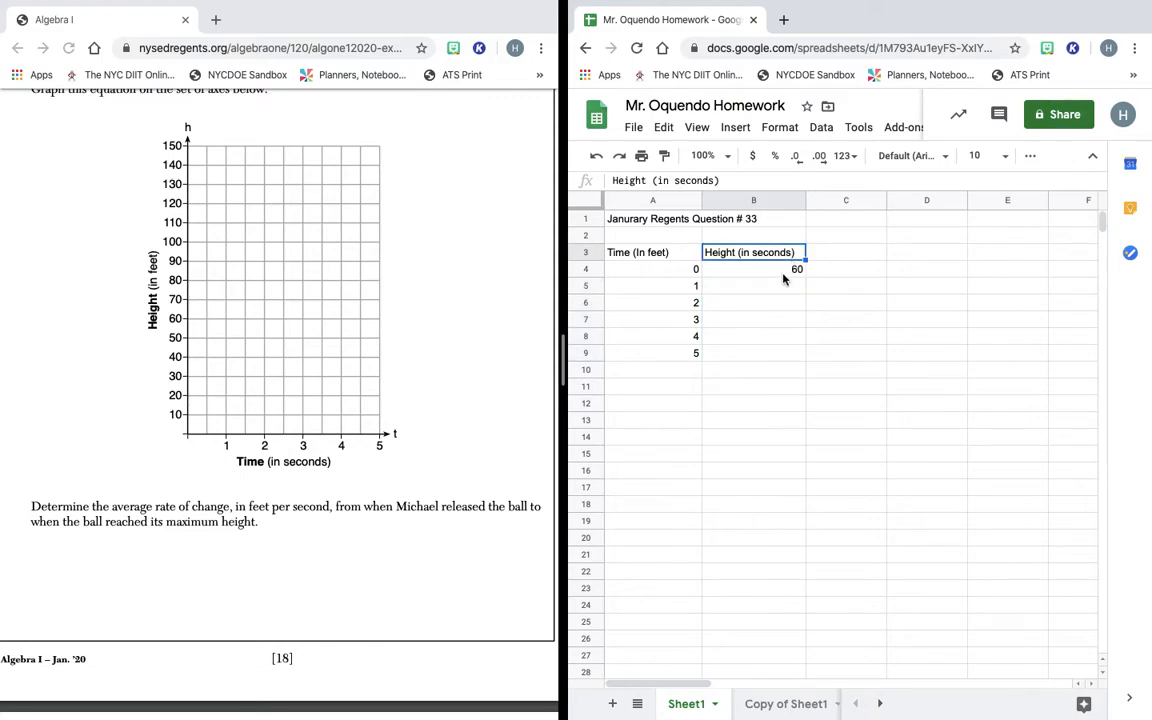
pyautogui.click(797, 270)
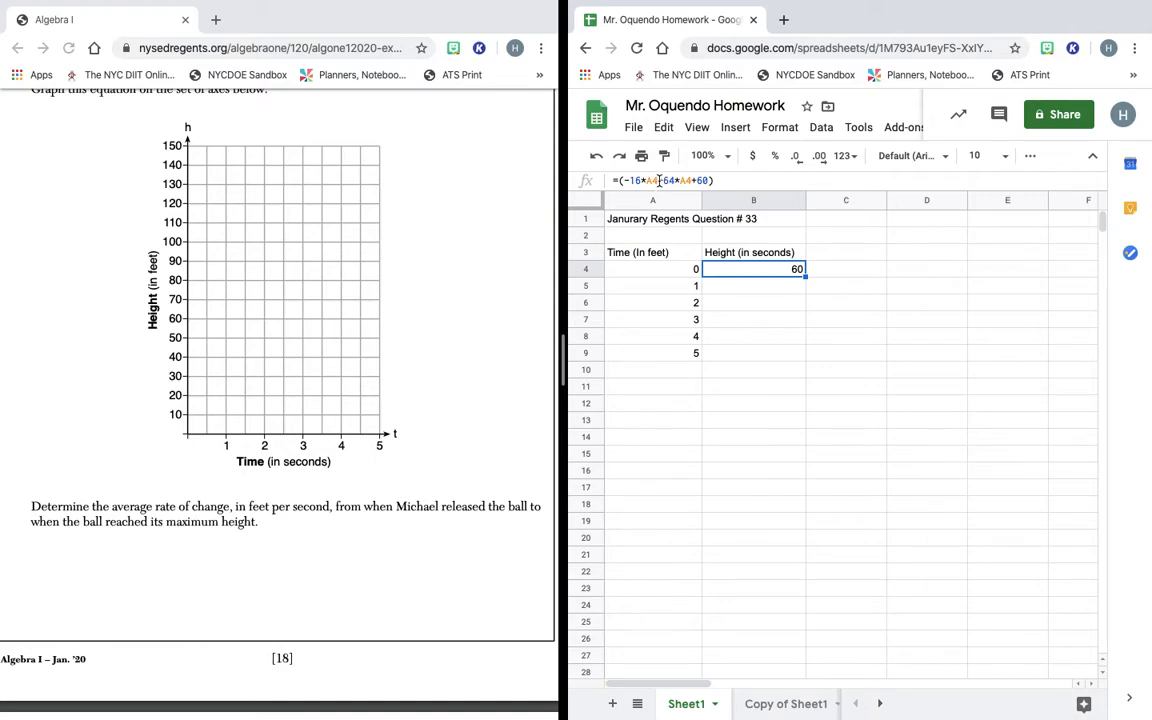
pyautogui.click(659, 181)
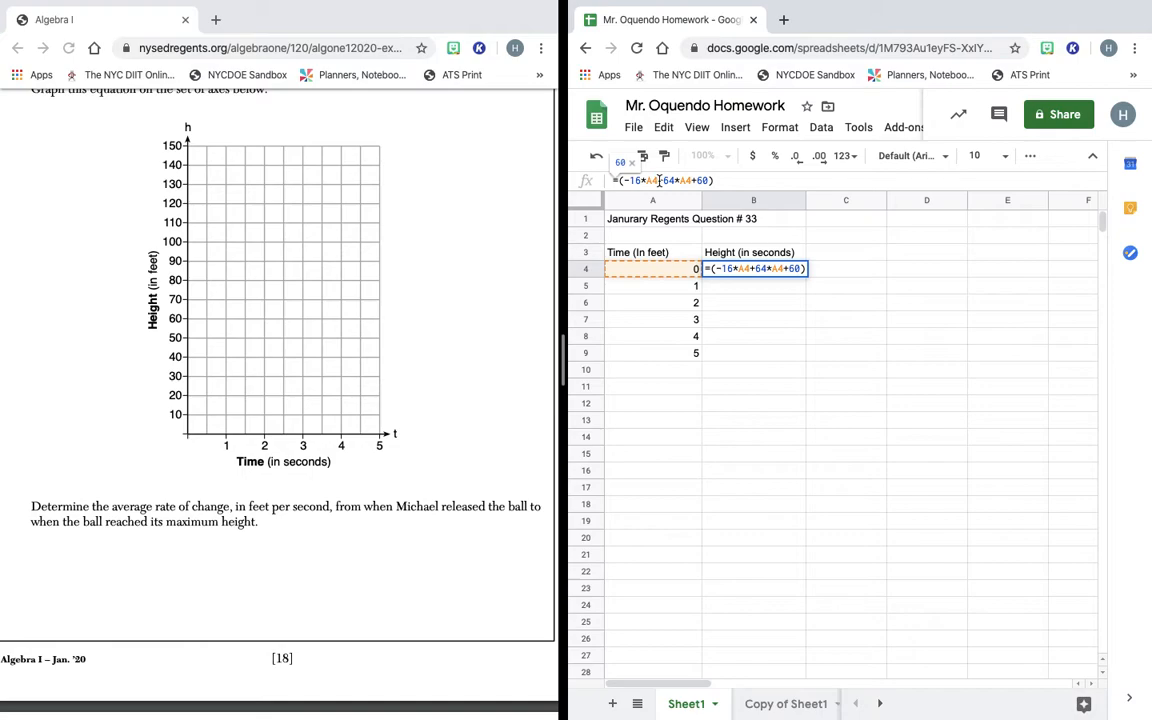
pyautogui.write('^')
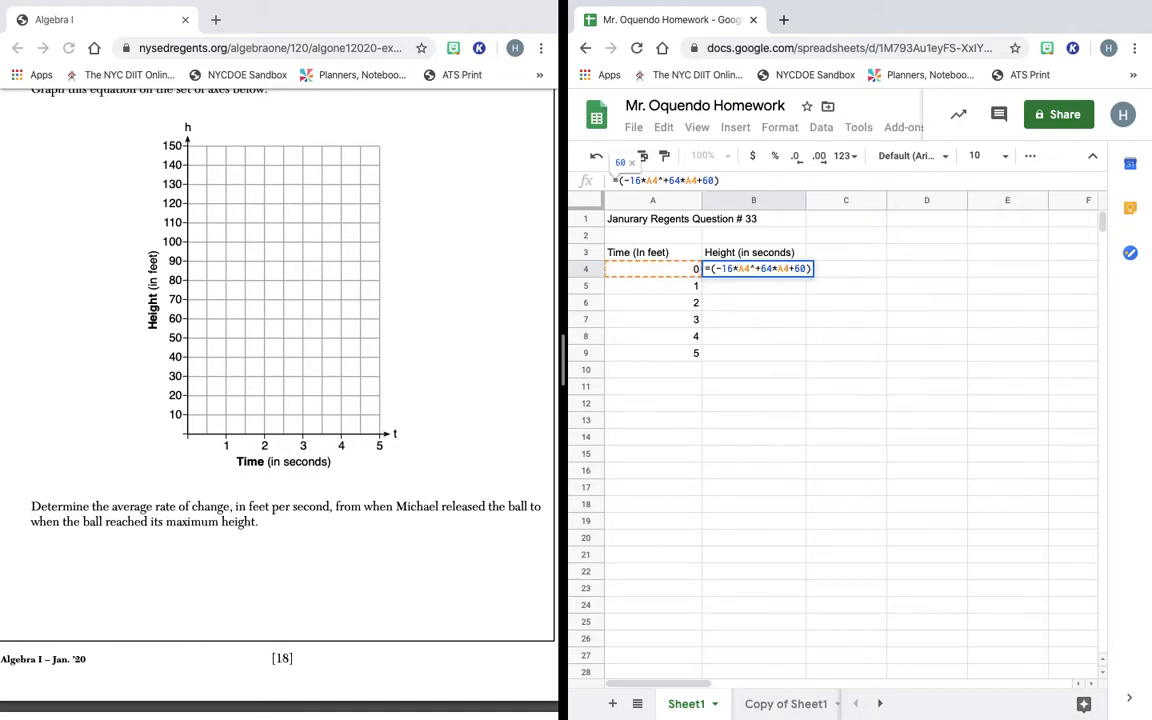
pyautogui.write('2')
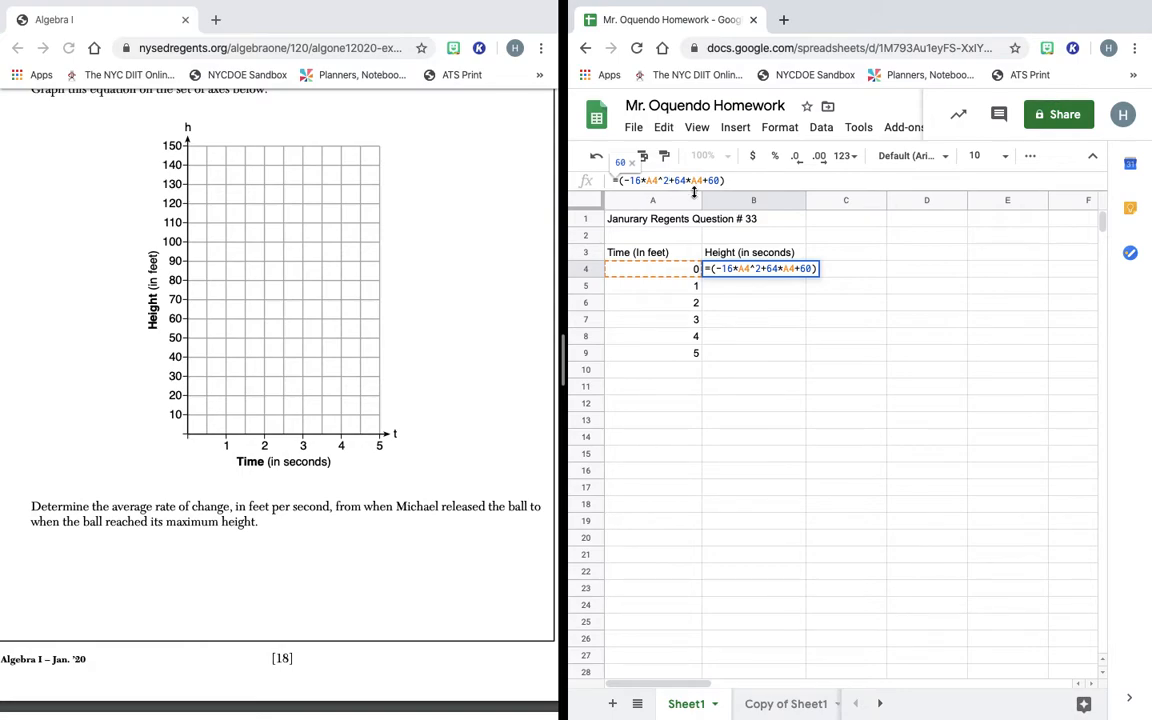
pyautogui.click(844, 272)
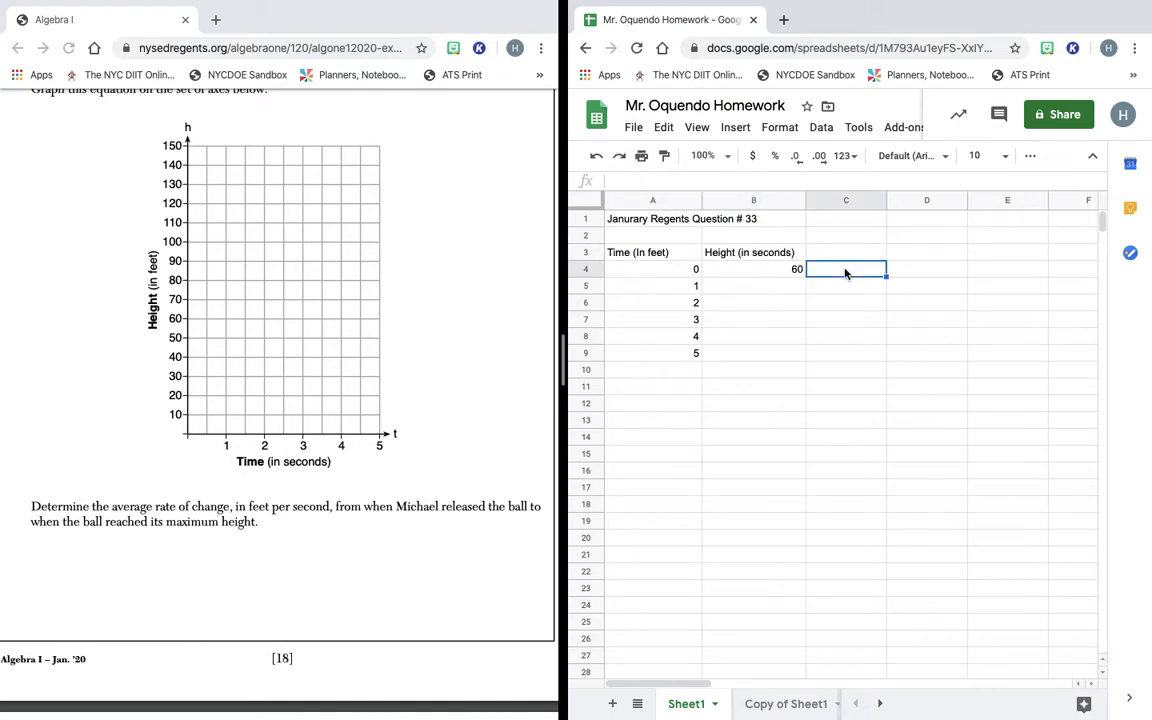
# Copy the corrected B4 formula to B9, giving heights 60, 108, 124, 108, 60, -20.
pyautogui.click(797, 271)
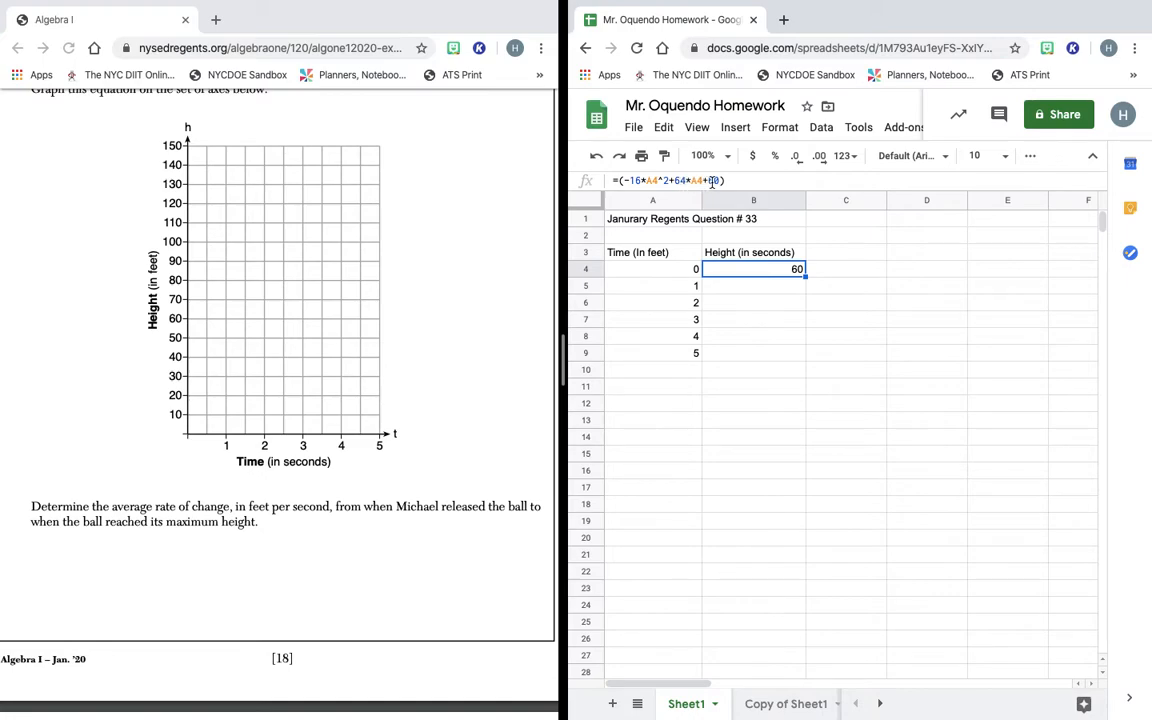
pyautogui.click(850, 273)
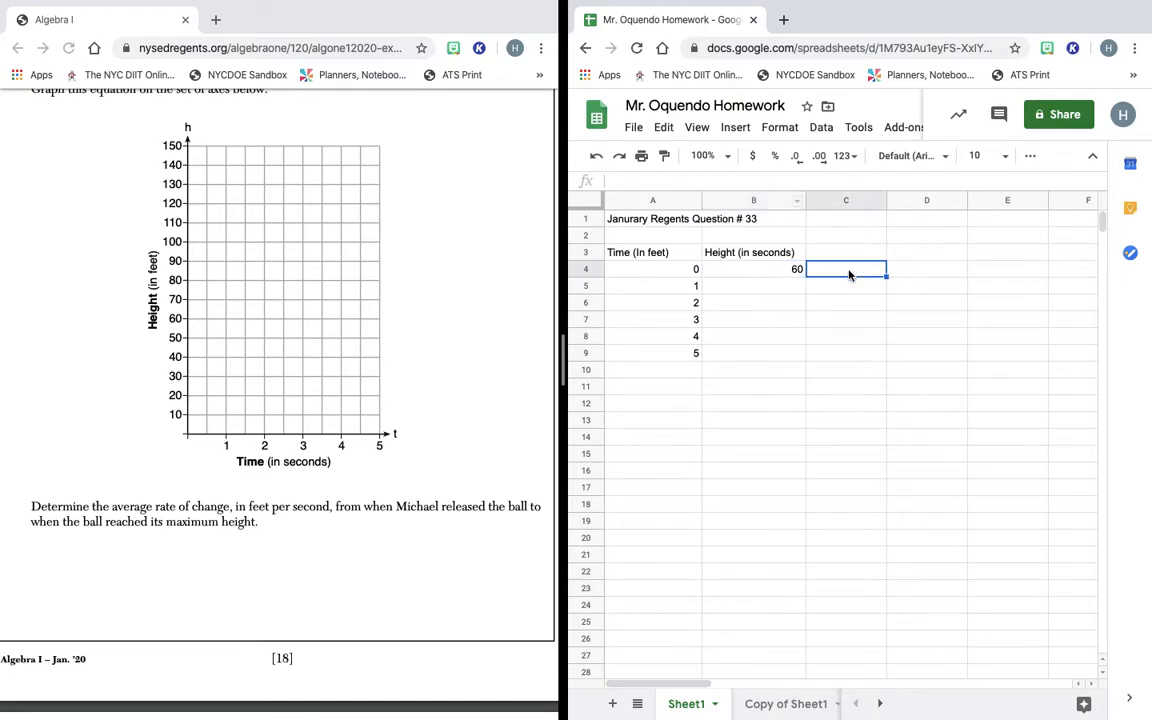
pyautogui.click(789, 273)
pyautogui.moveTo(804, 278); pyautogui.dragTo(808, 352)
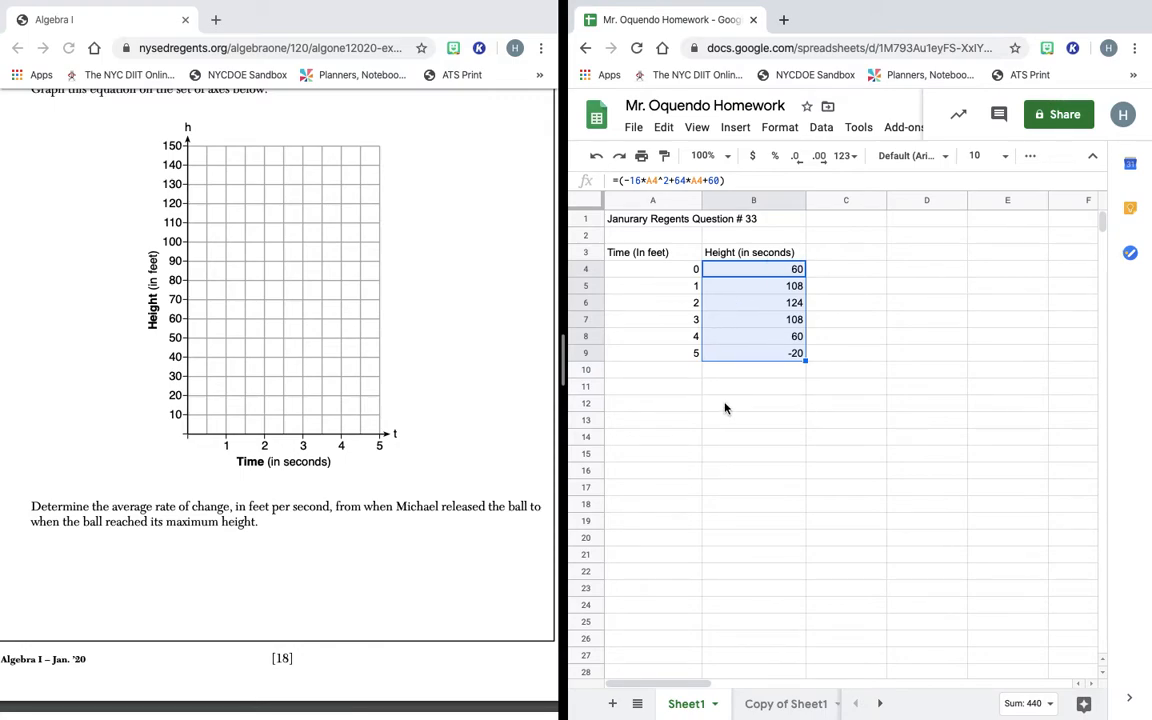
pyautogui.click(693, 442)
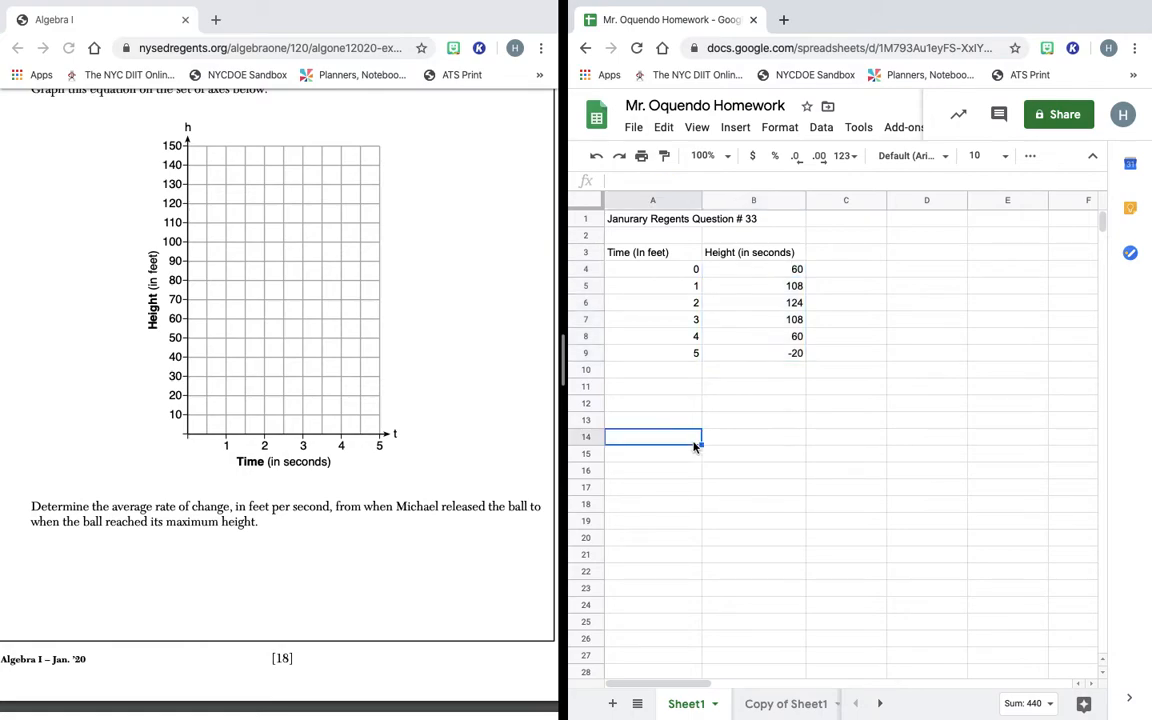
pyautogui.click(655, 288)
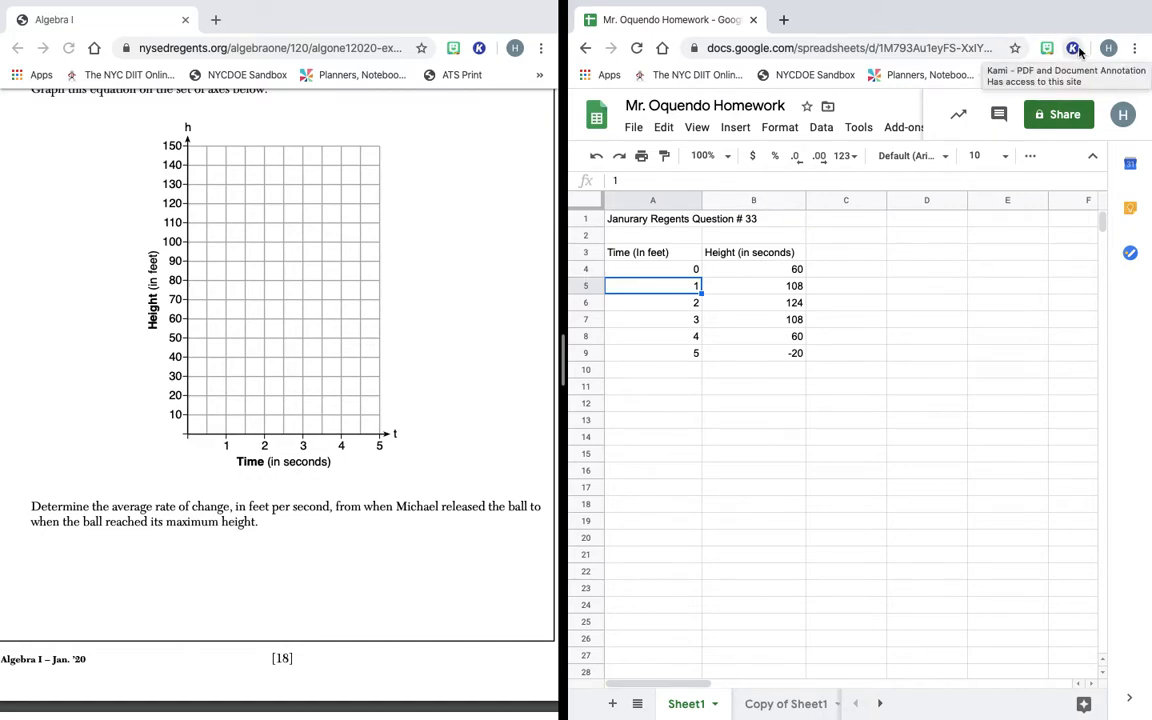
# Open Kami in a new tab, then return to the homework spreadsheet tab.
pyautogui.click(1073, 48)
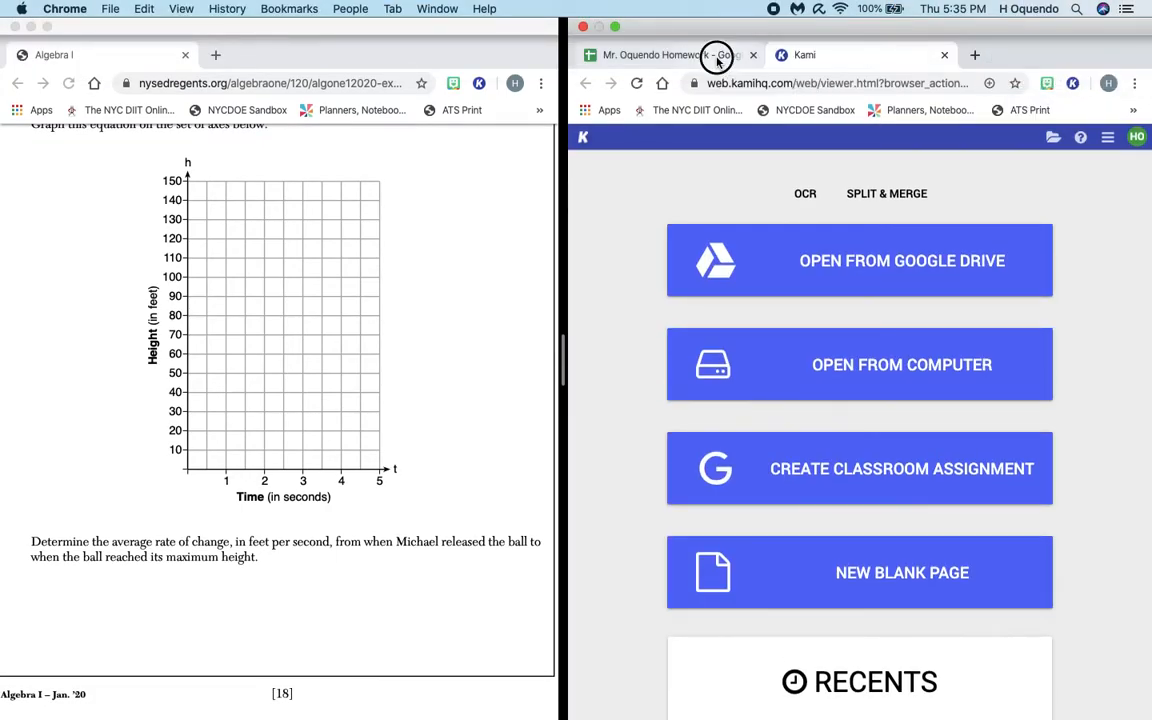
pyautogui.click(717, 55)
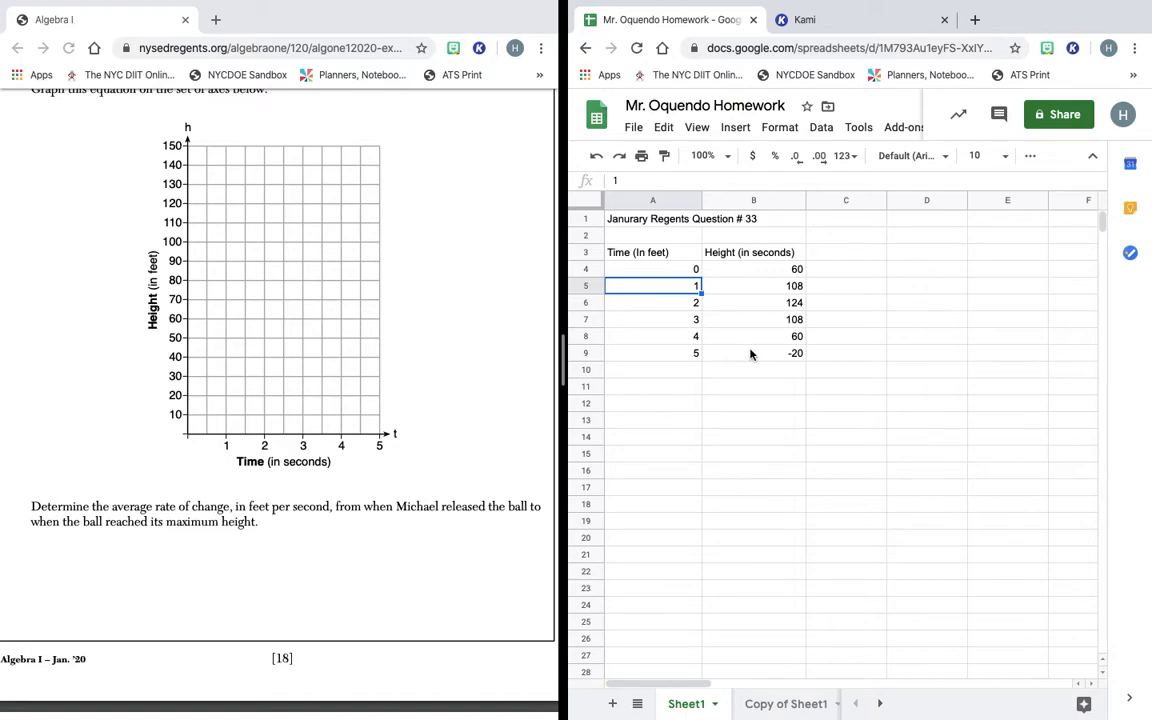
pyautogui.moveTo(332, 6)
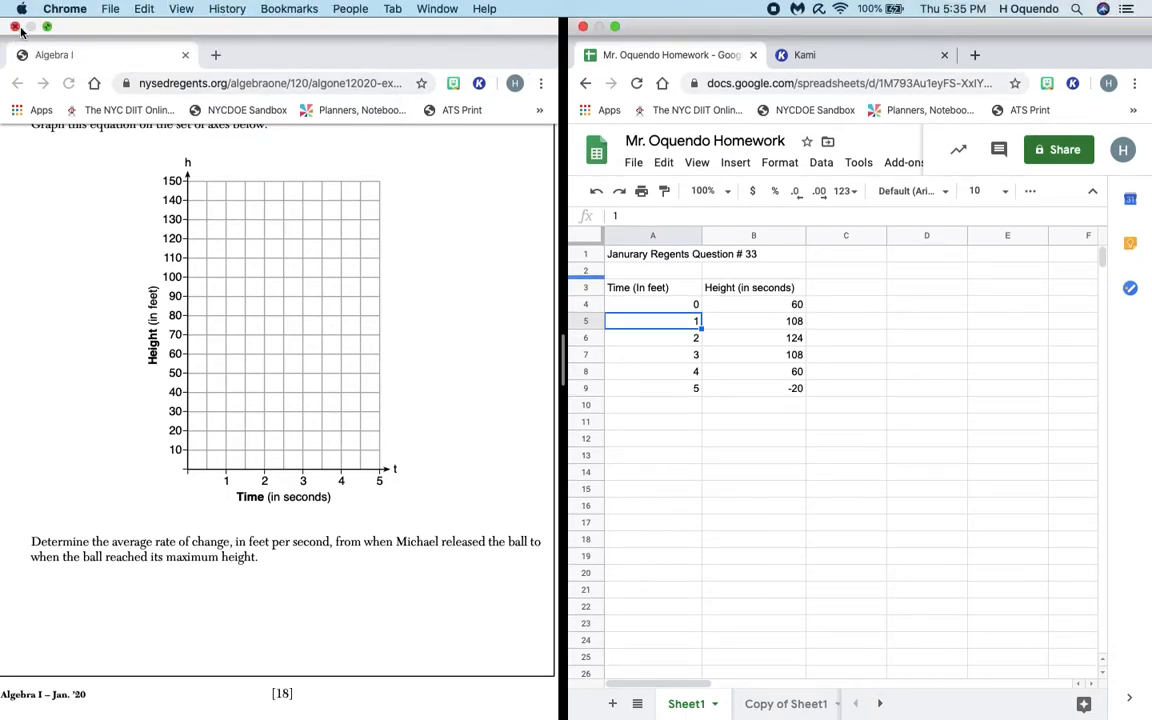
# Close the Regents question window and insert a chart of the Time/Height table in A3:B9.
pyautogui.click(15, 27)
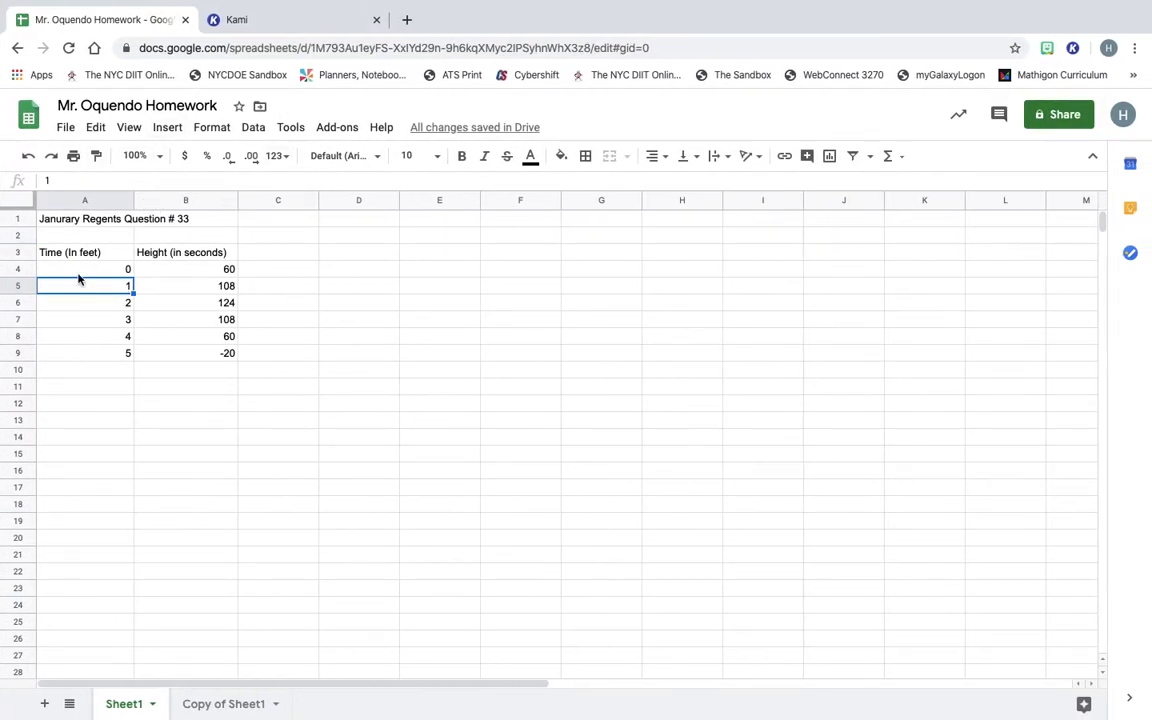
pyautogui.click(56, 239)
pyautogui.click(52, 255)
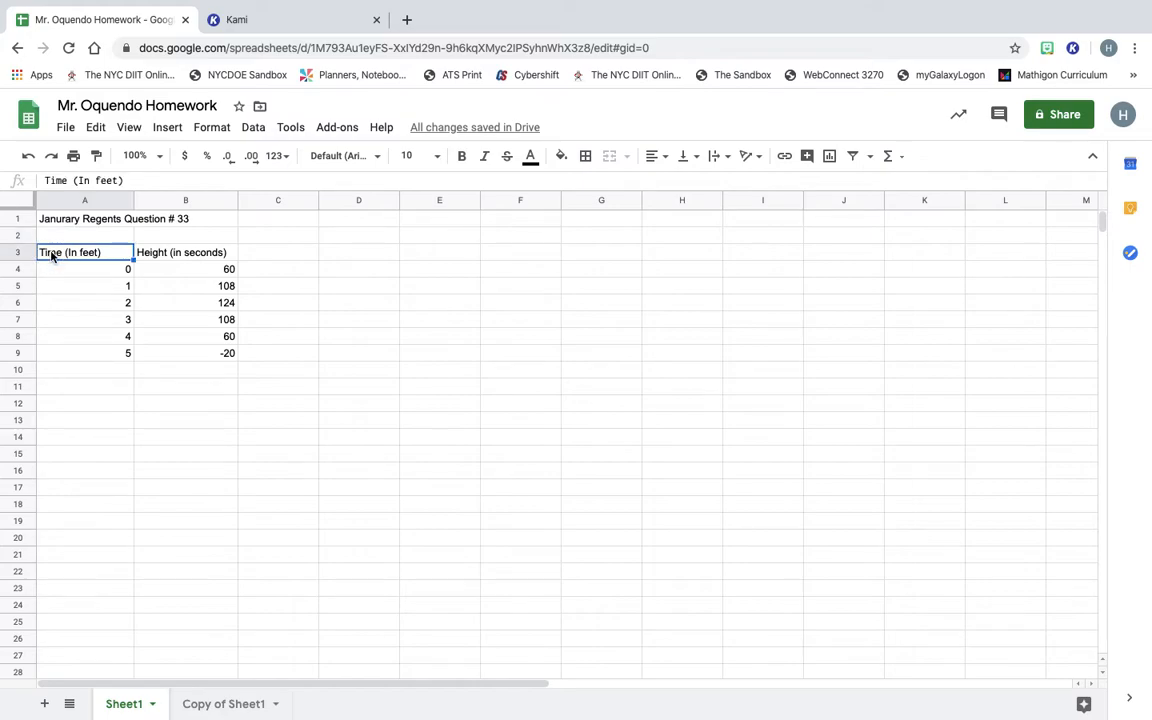
pyautogui.hotkey('shift', 'Right')
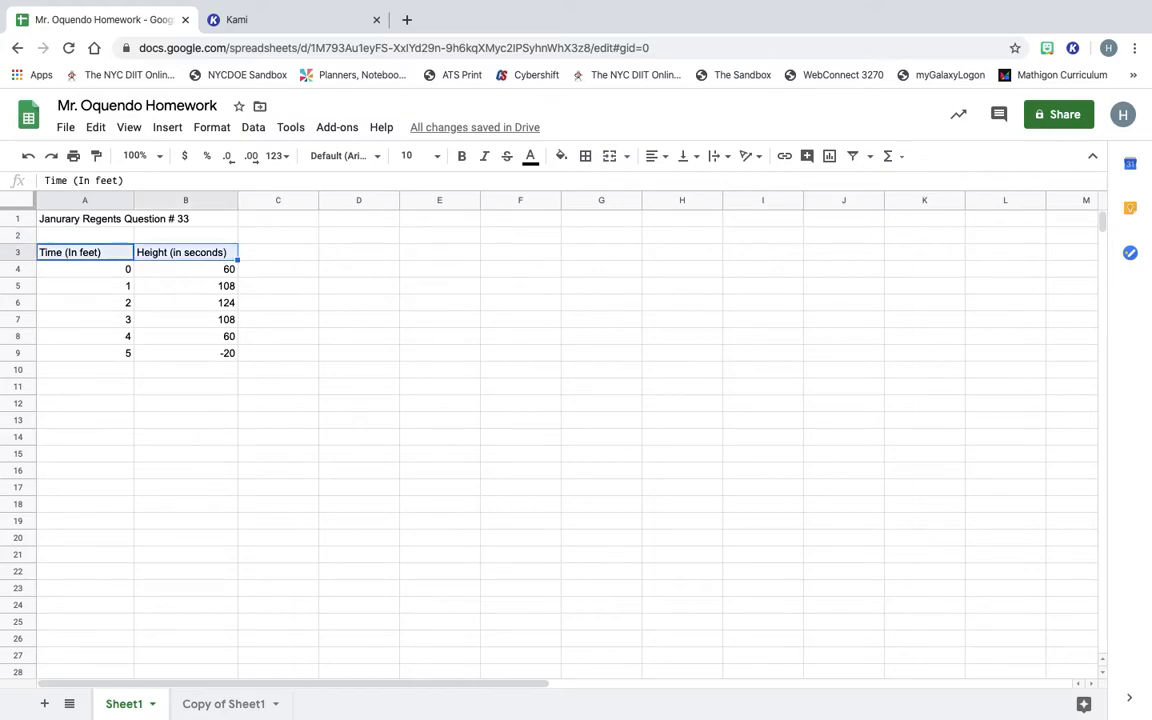
pyautogui.hotkey('shift', 'Down')
pyautogui.hotkey('shift', 'Down')
pyautogui.hotkey('shift', 'Down')
pyautogui.hotkey('shift', 'Down')
pyautogui.hotkey('shift', 'Down')
pyautogui.hotkey('shift', 'Down')
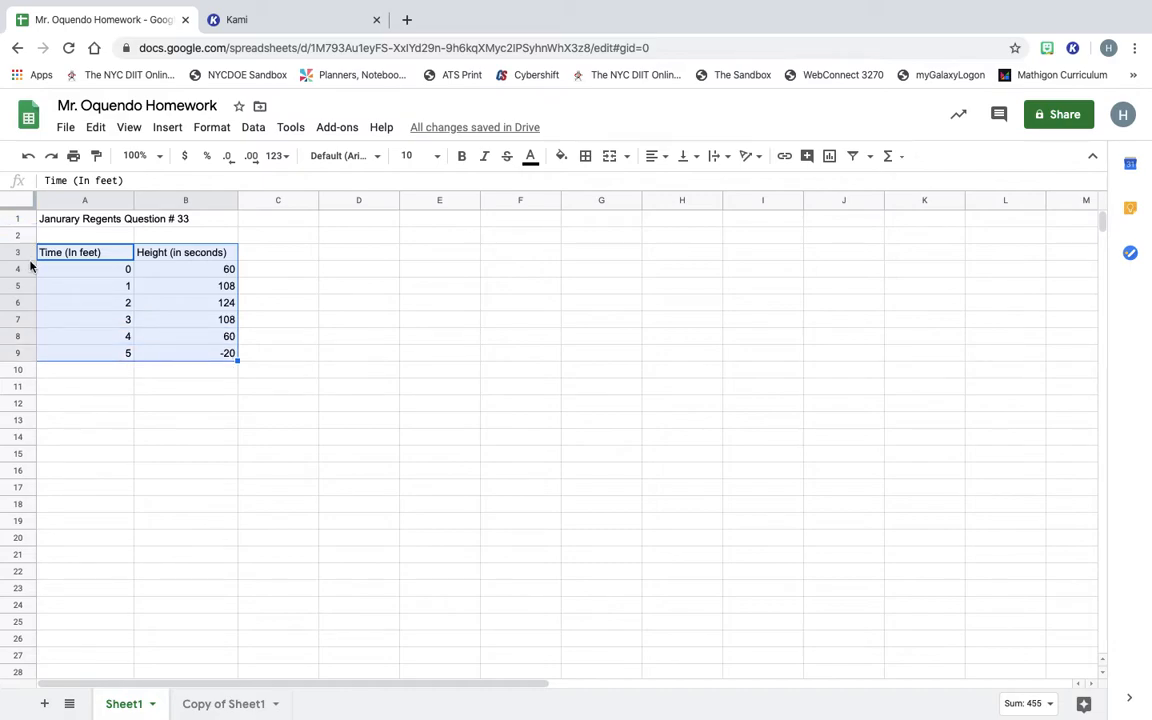
pyautogui.click(168, 129)
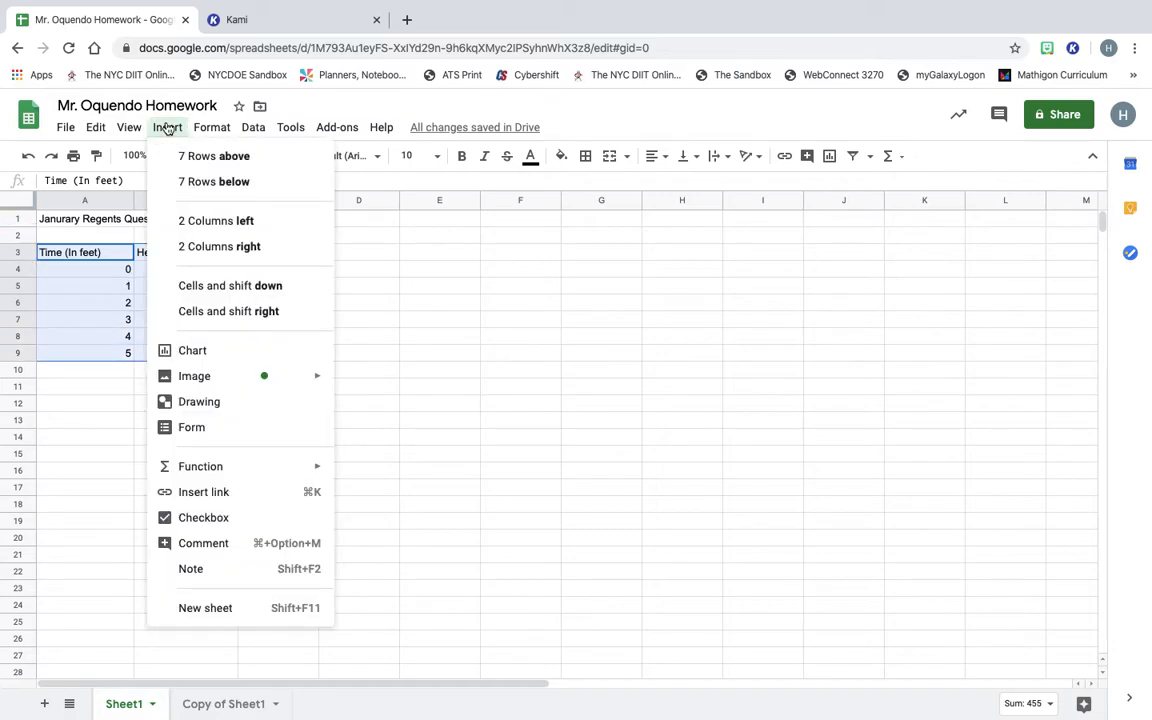
pyautogui.click(204, 350)
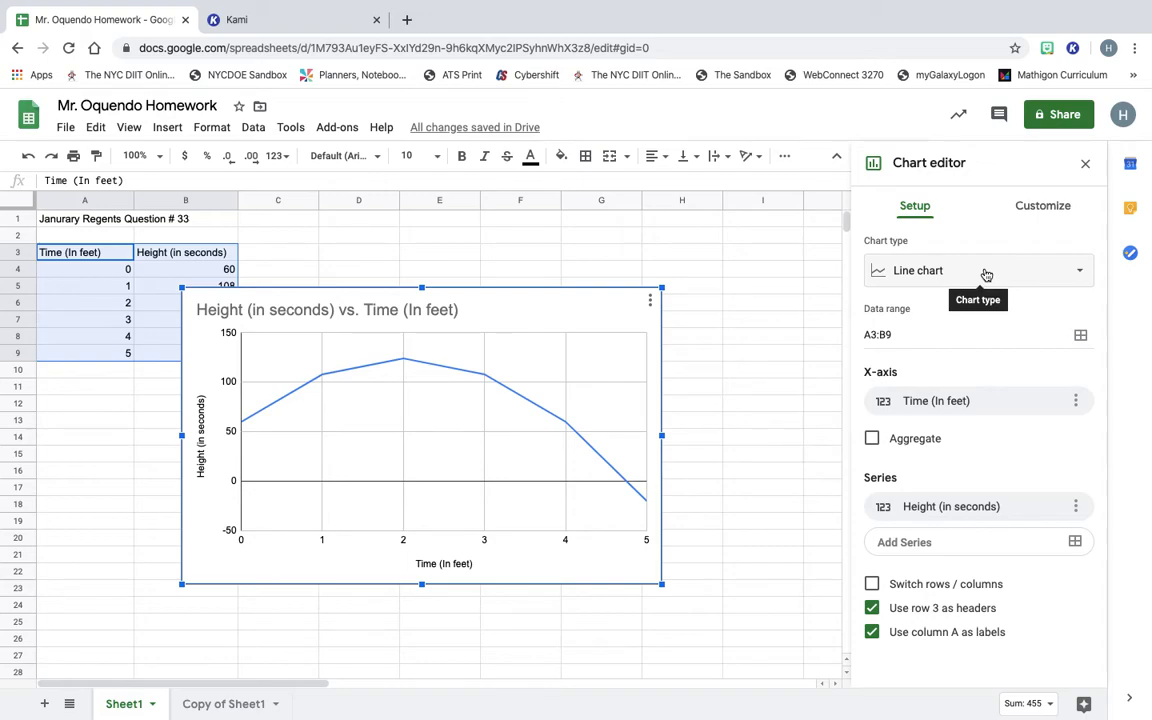
# Change the chart type to Smooth line chart.
pyautogui.click(1079, 271)
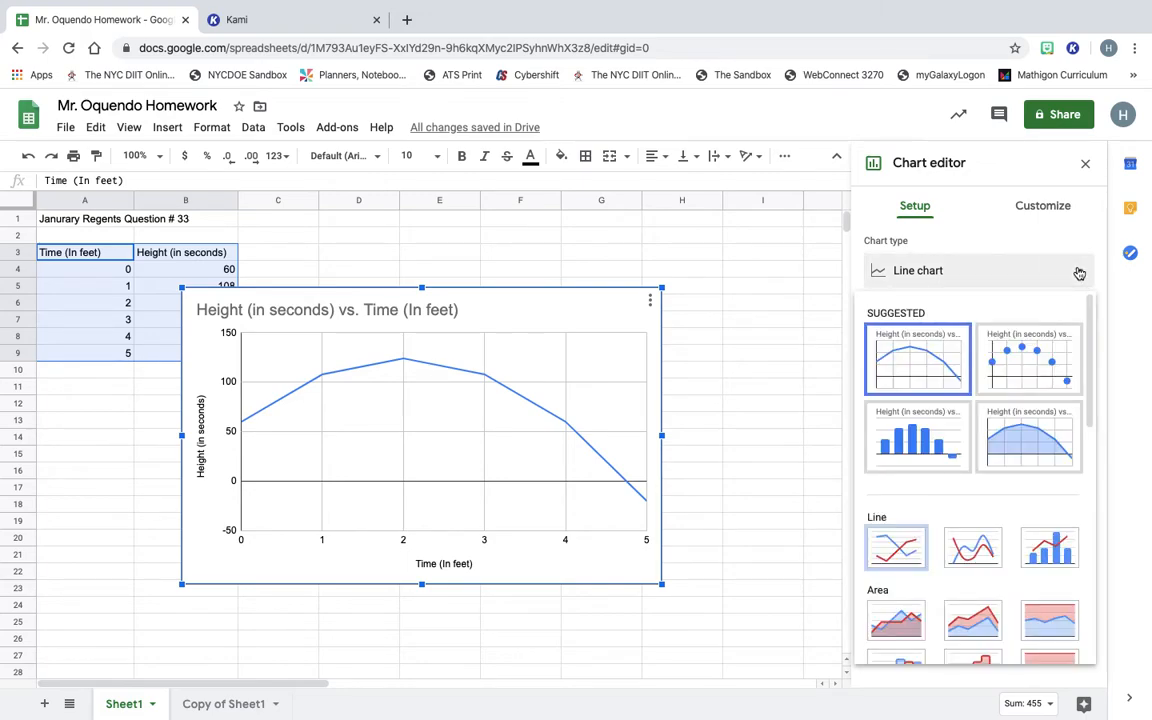
pyautogui.scroll(-2, 967, 560)
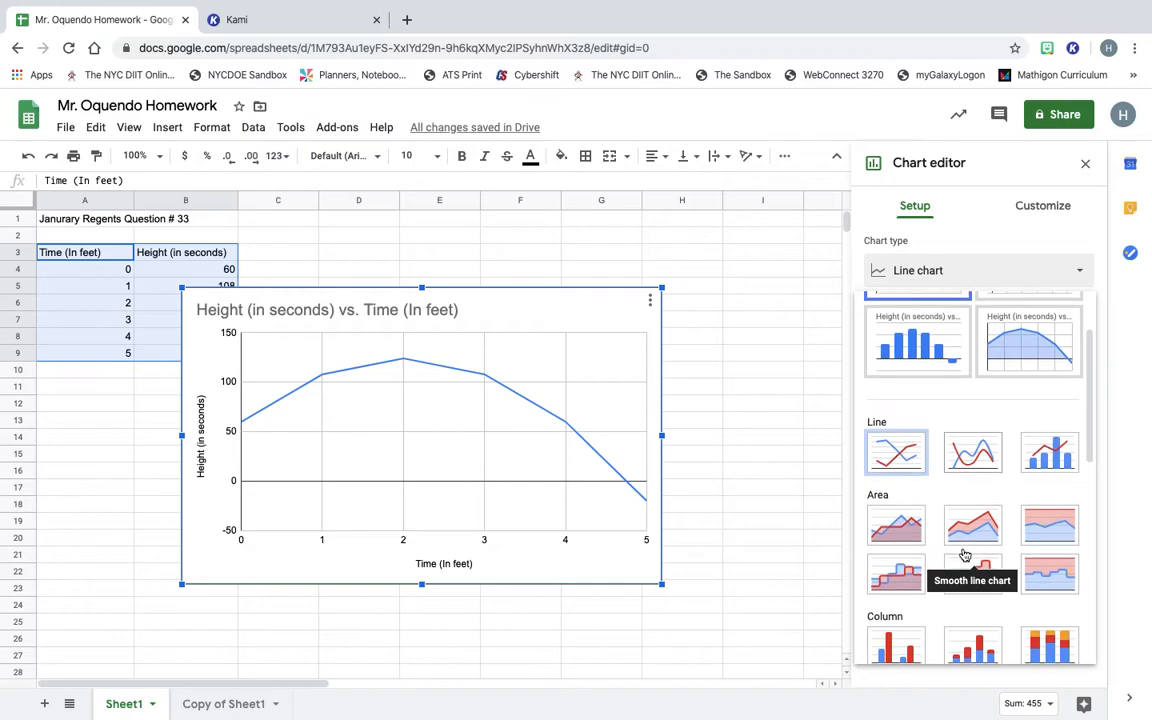
pyautogui.scroll(1, 964, 540)
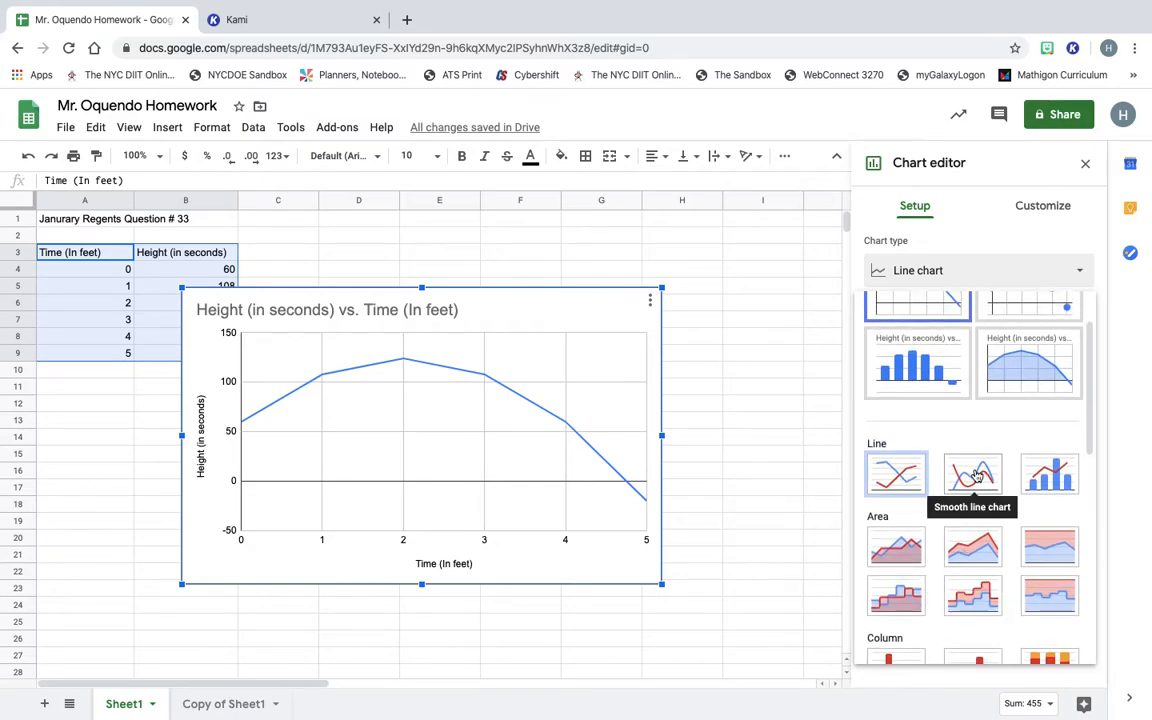
pyautogui.click(976, 476)
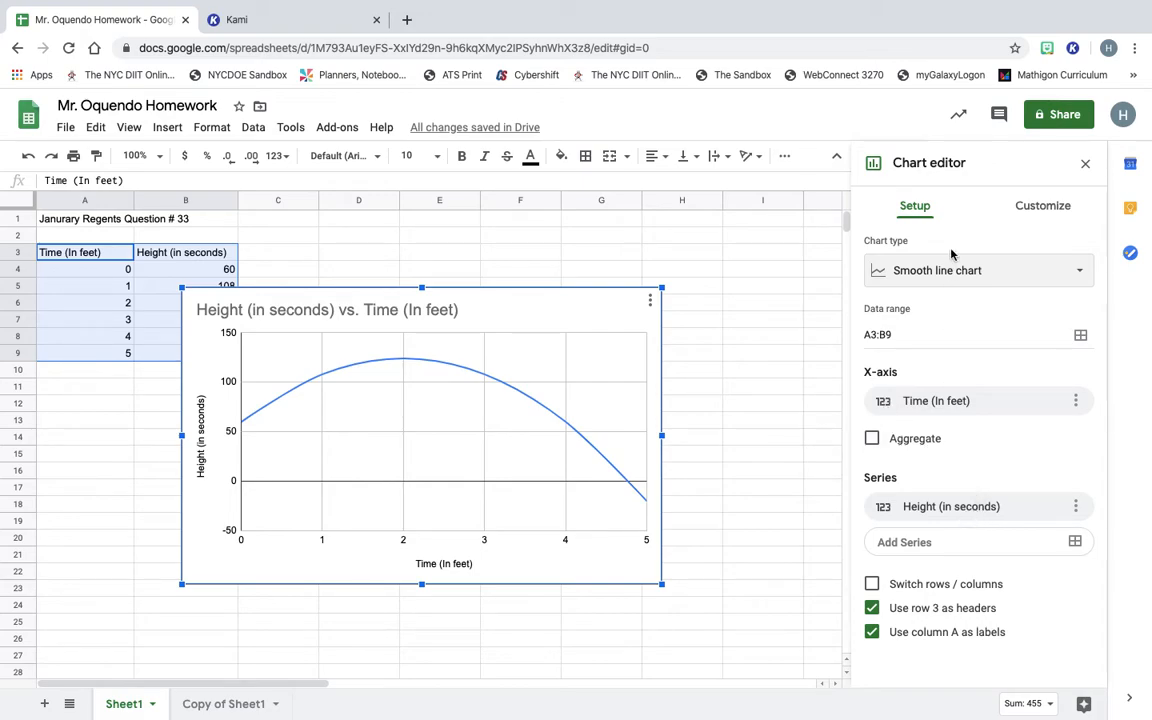
# In Chart style, give the chart a bright green background and a black border.
pyautogui.click(913, 210)
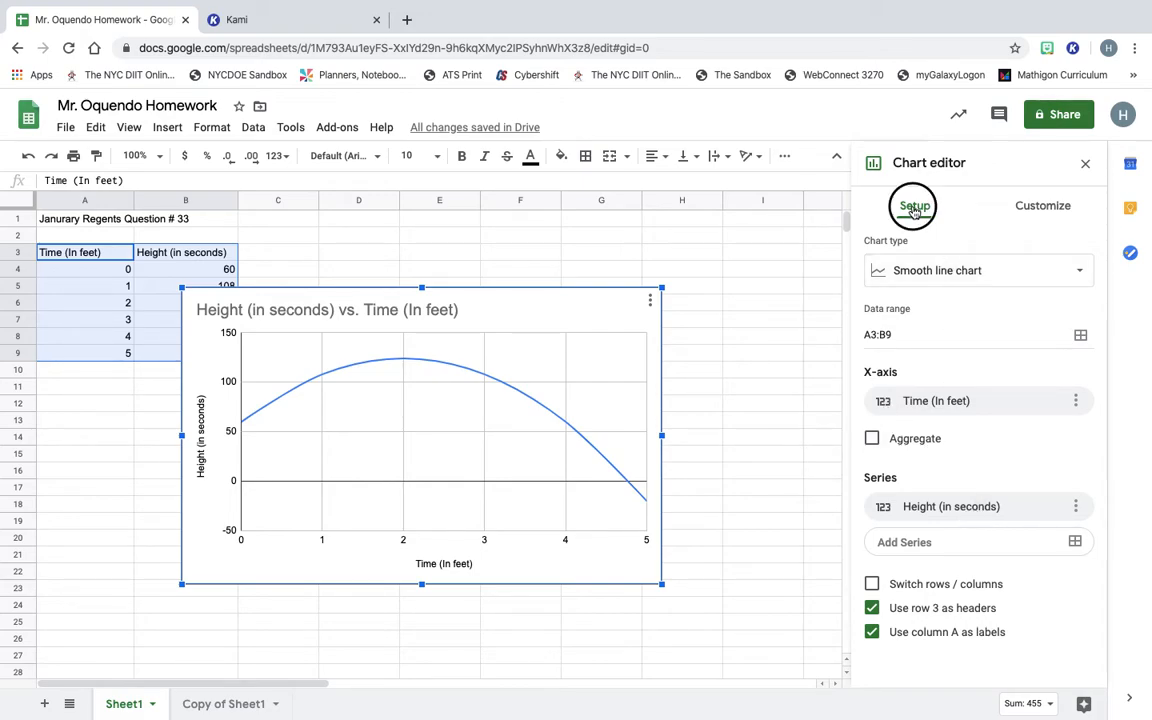
pyautogui.click(1044, 210)
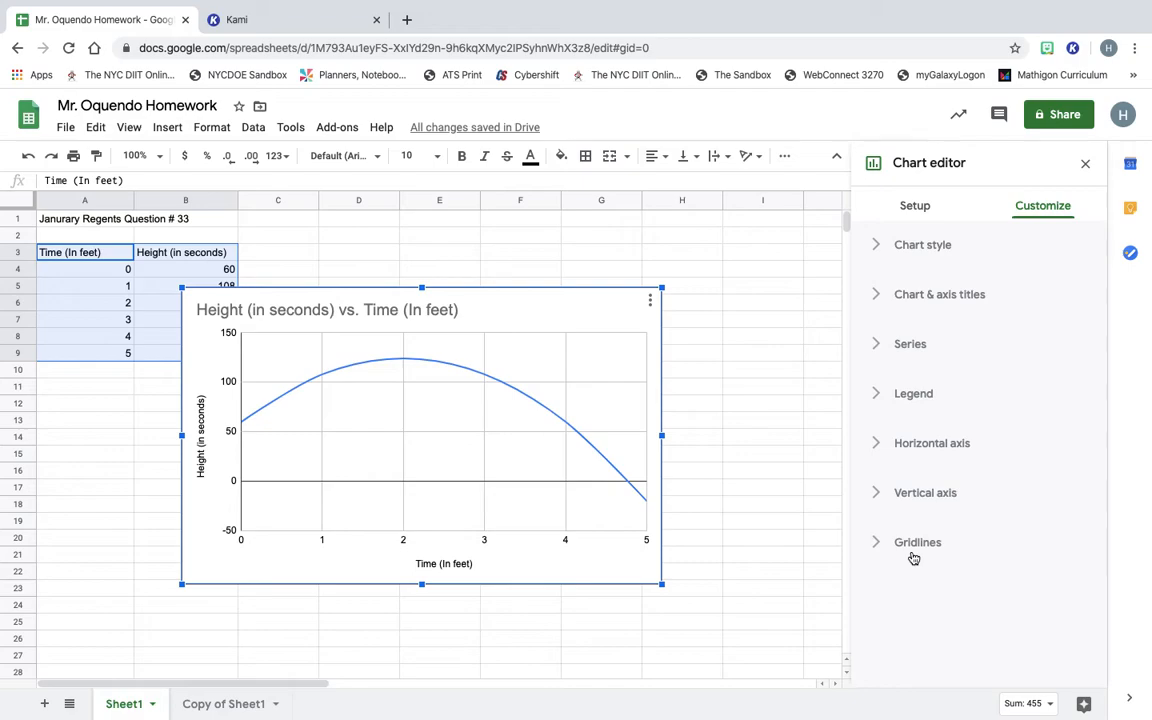
pyautogui.click(924, 247)
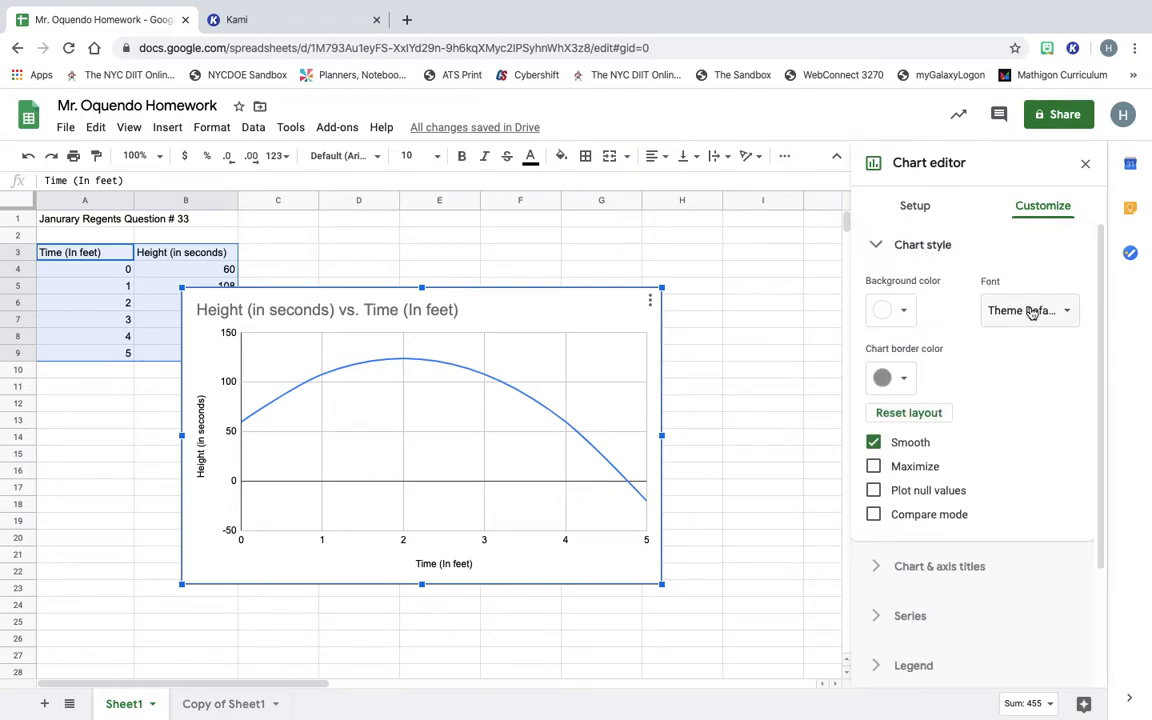
pyautogui.click(904, 314)
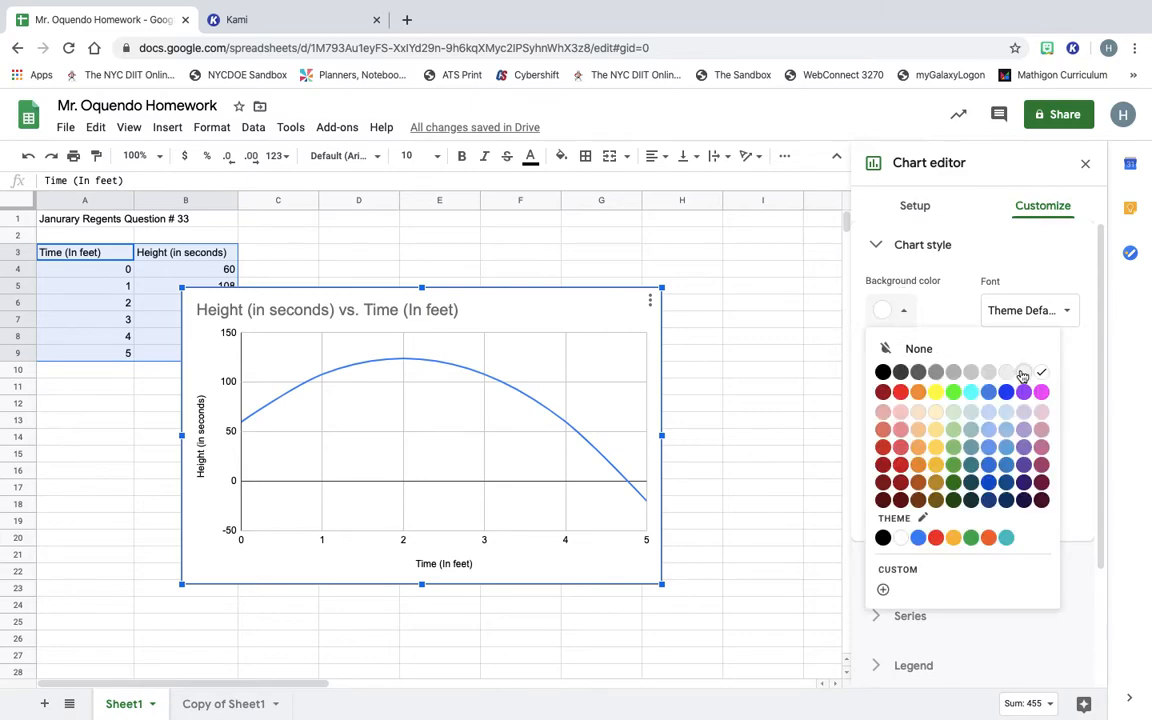
pyautogui.click(953, 392)
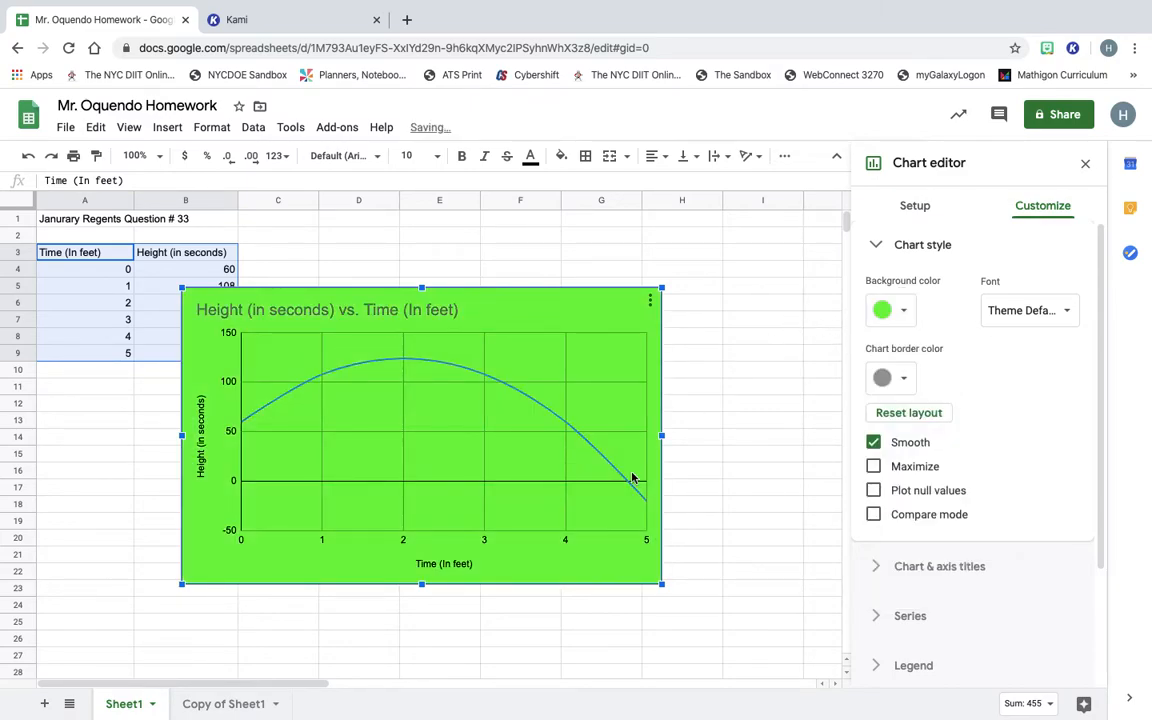
pyautogui.click(904, 378)
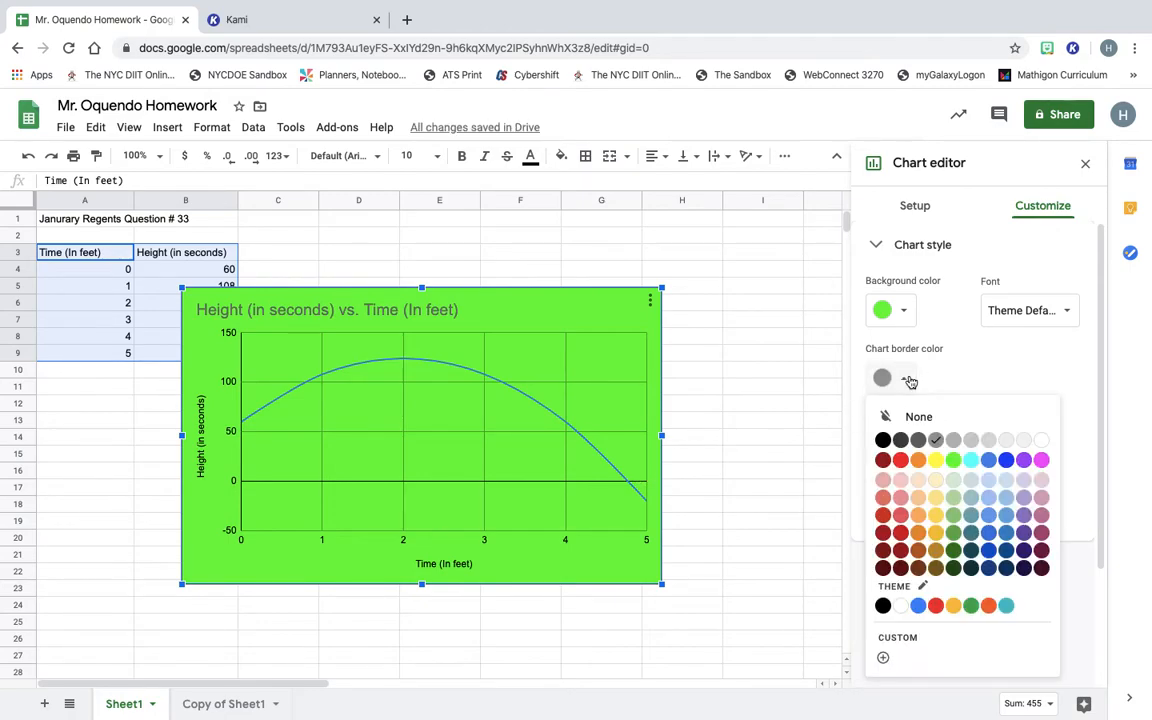
pyautogui.click(885, 440)
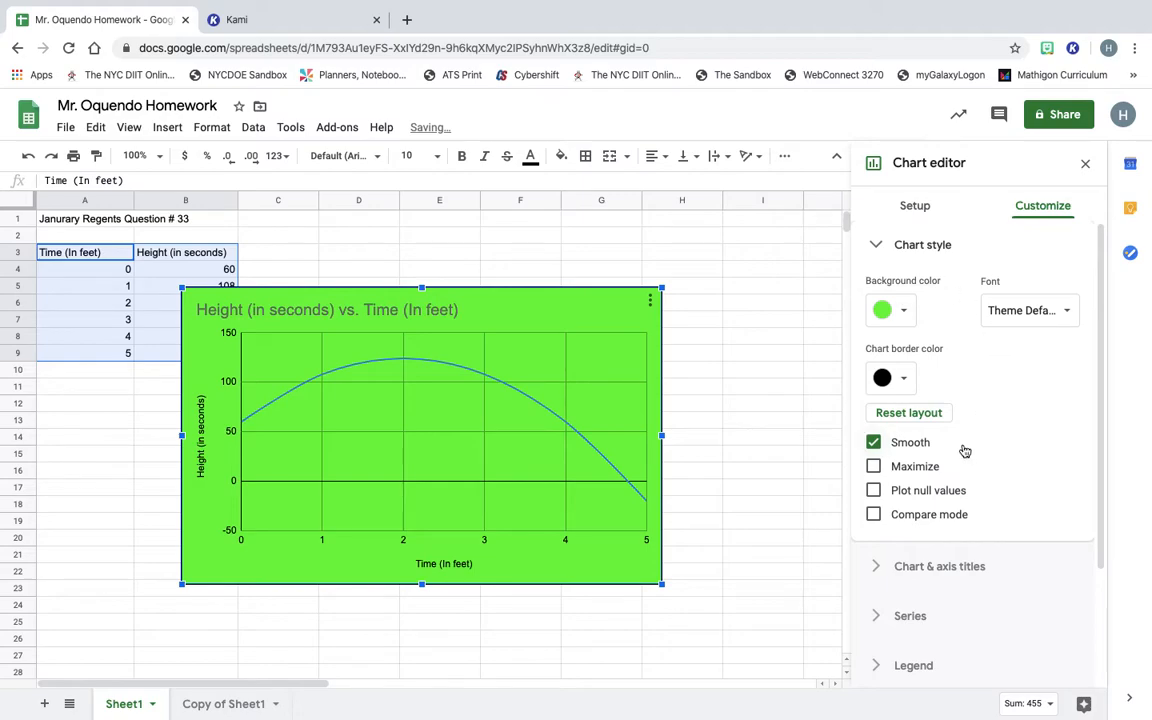
# Switch between Setup and Customize, then expand the Chart & axis titles settings.
pyautogui.scroll(-1, 964, 451)
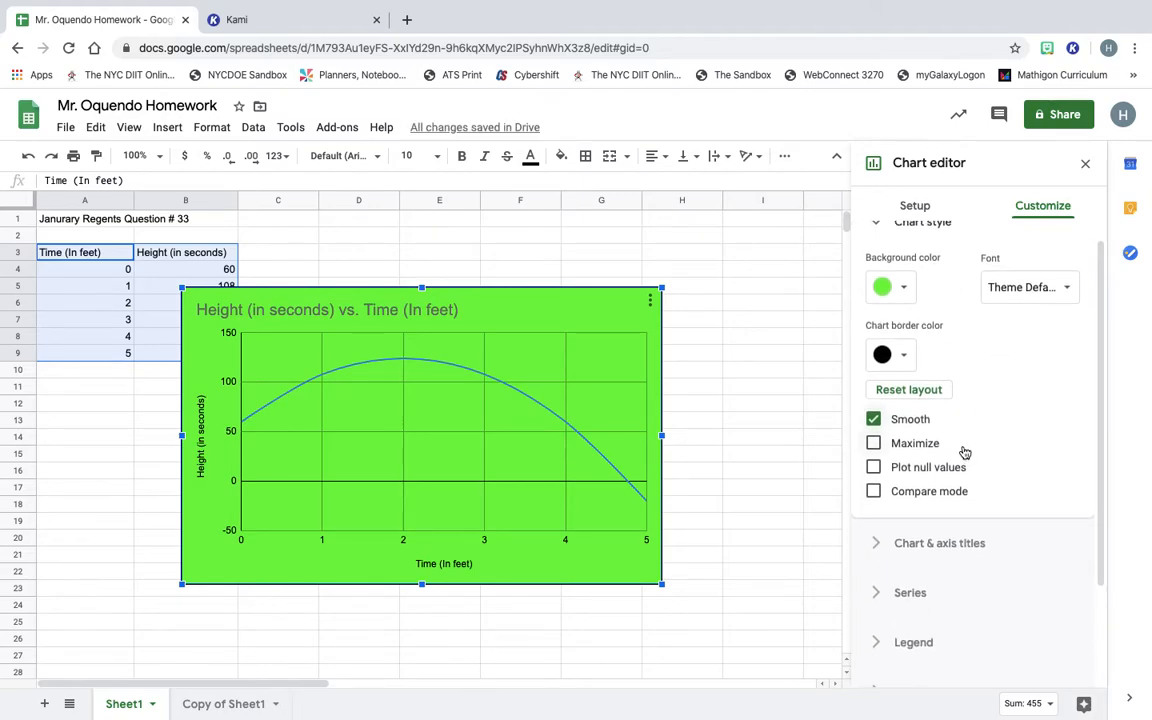
pyautogui.scroll(1, 963, 449)
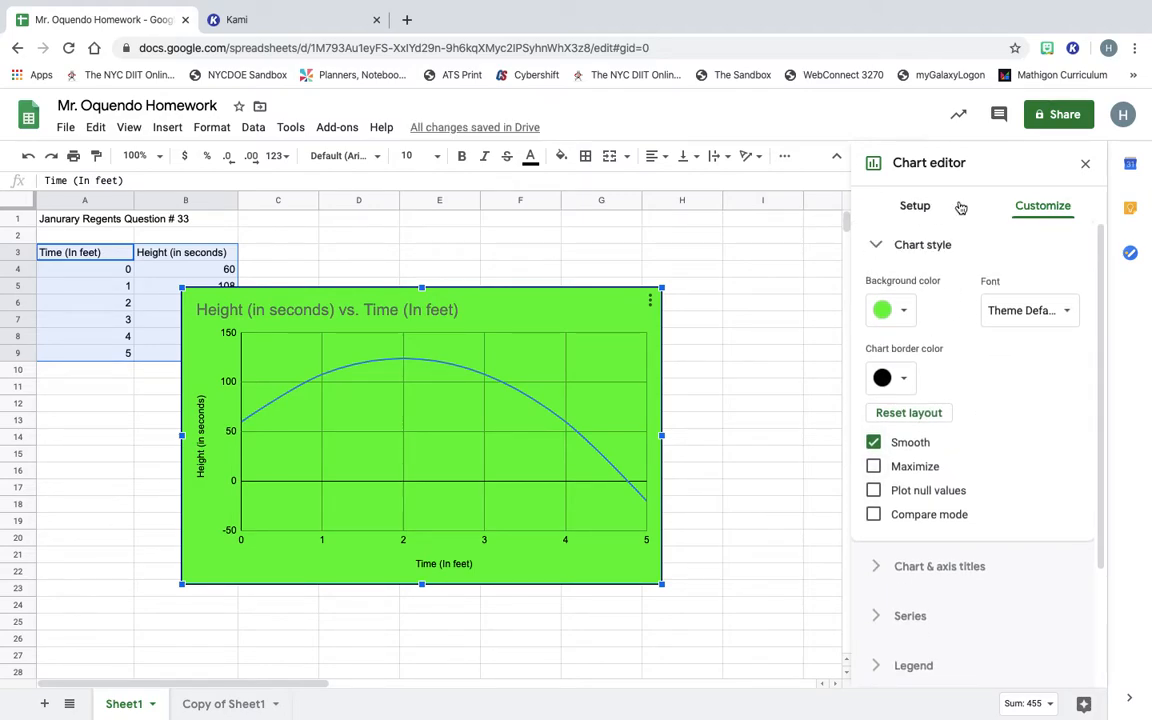
pyautogui.click(1050, 208)
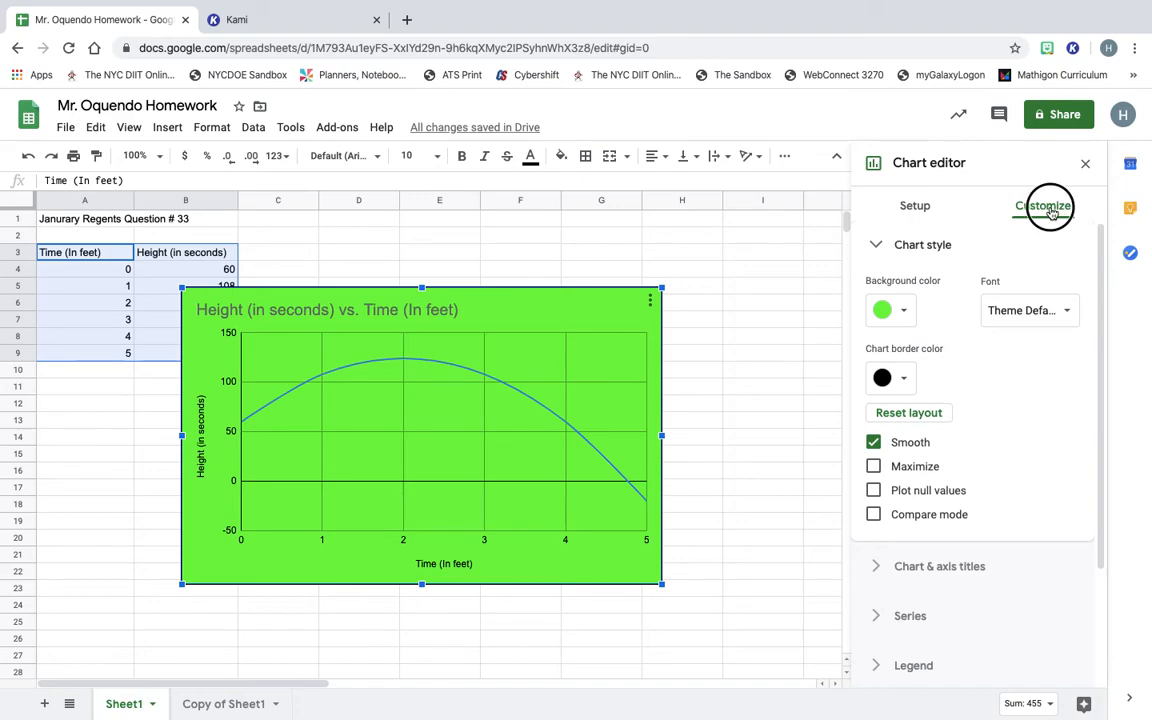
pyautogui.click(916, 210)
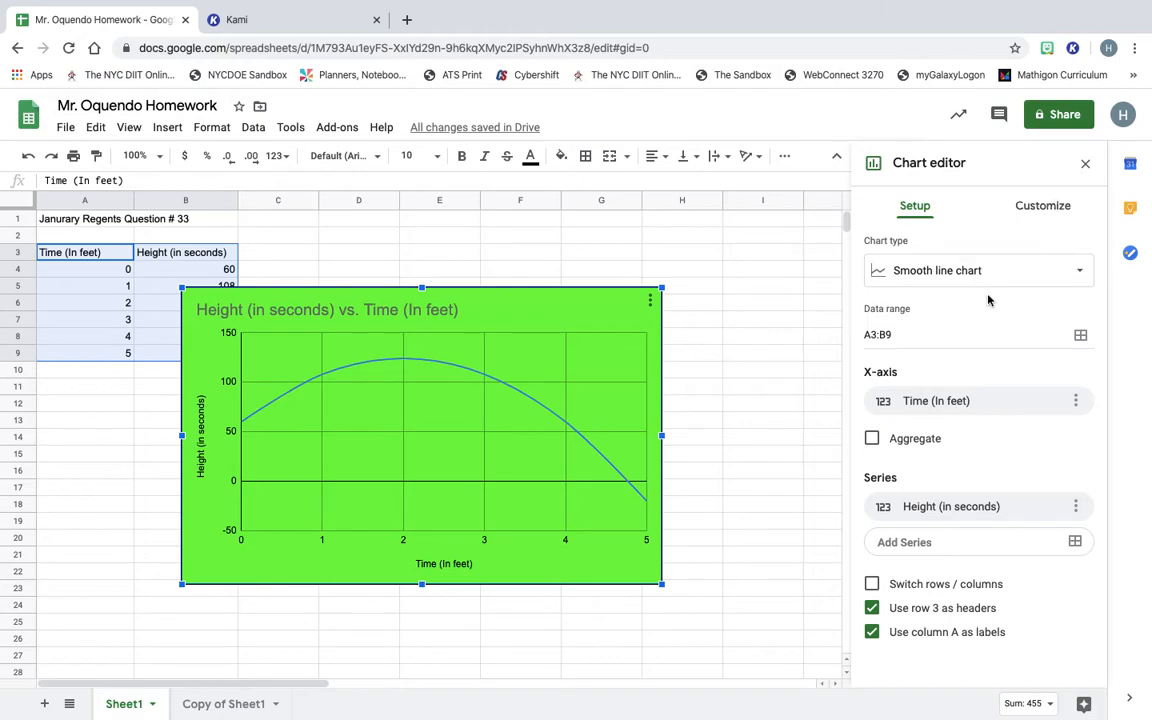
pyautogui.click(1036, 210)
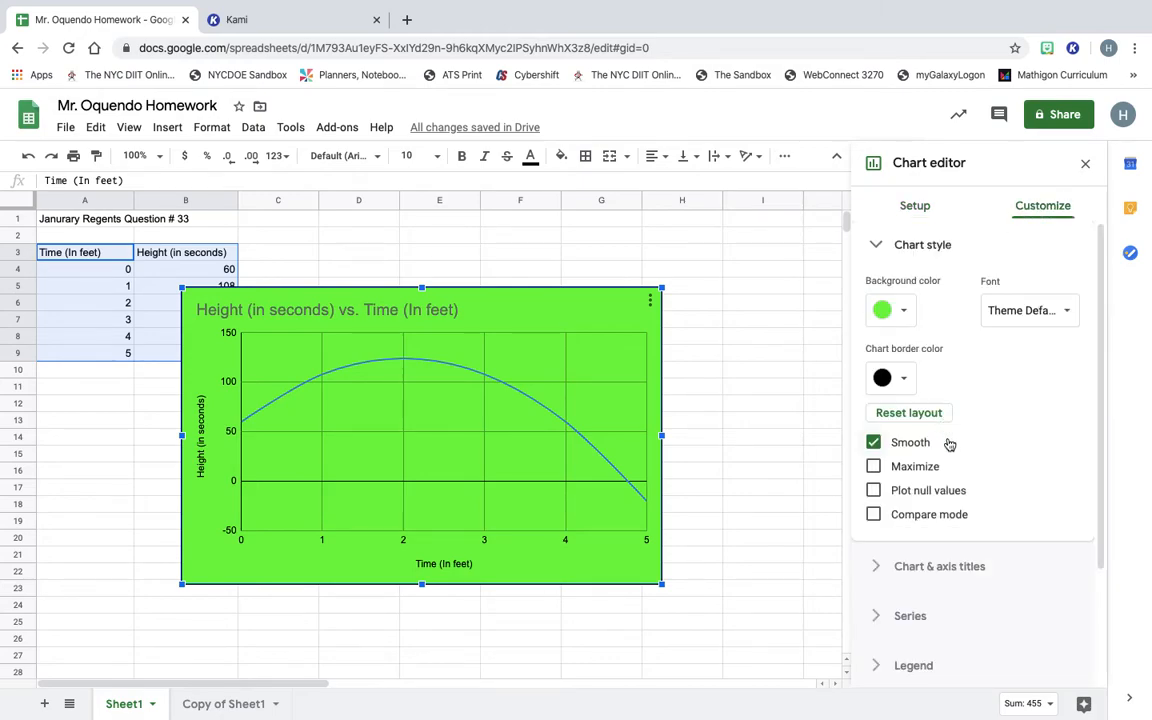
pyautogui.click(942, 568)
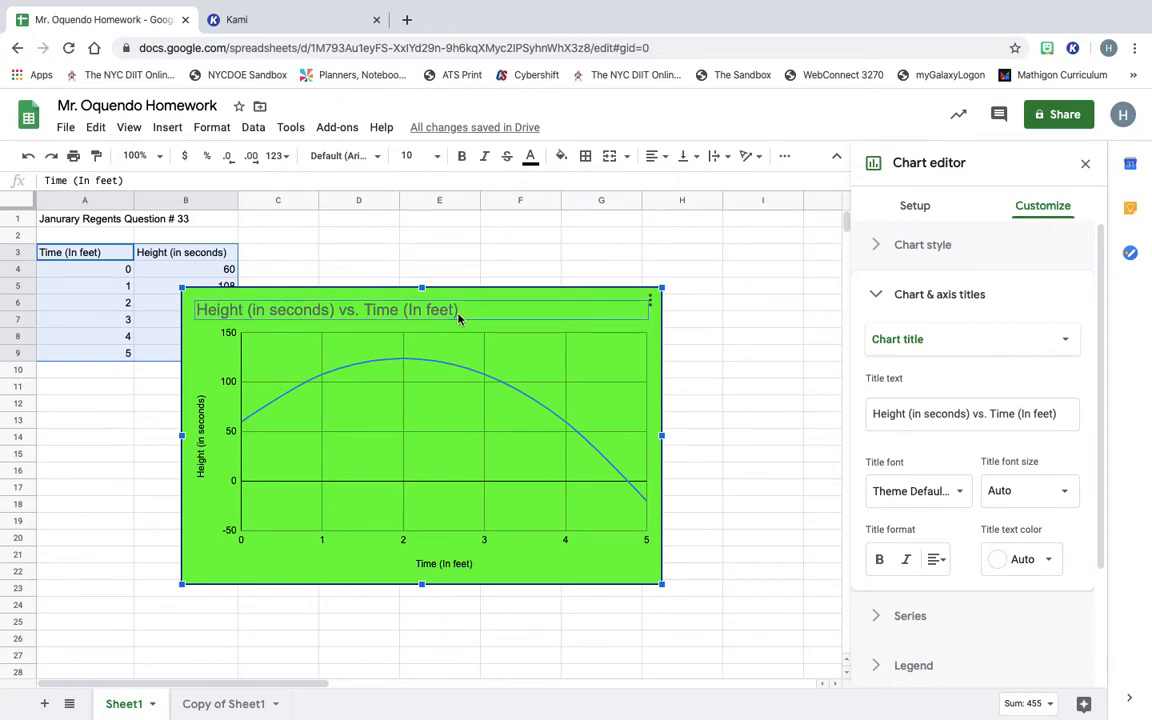
# Replace the chart title with 'Graph of function t=-16t^2+64t+', fixing typos along the way.
pyautogui.moveTo(1062, 414); pyautogui.dragTo(851, 403)
pyautogui.write('Grao')
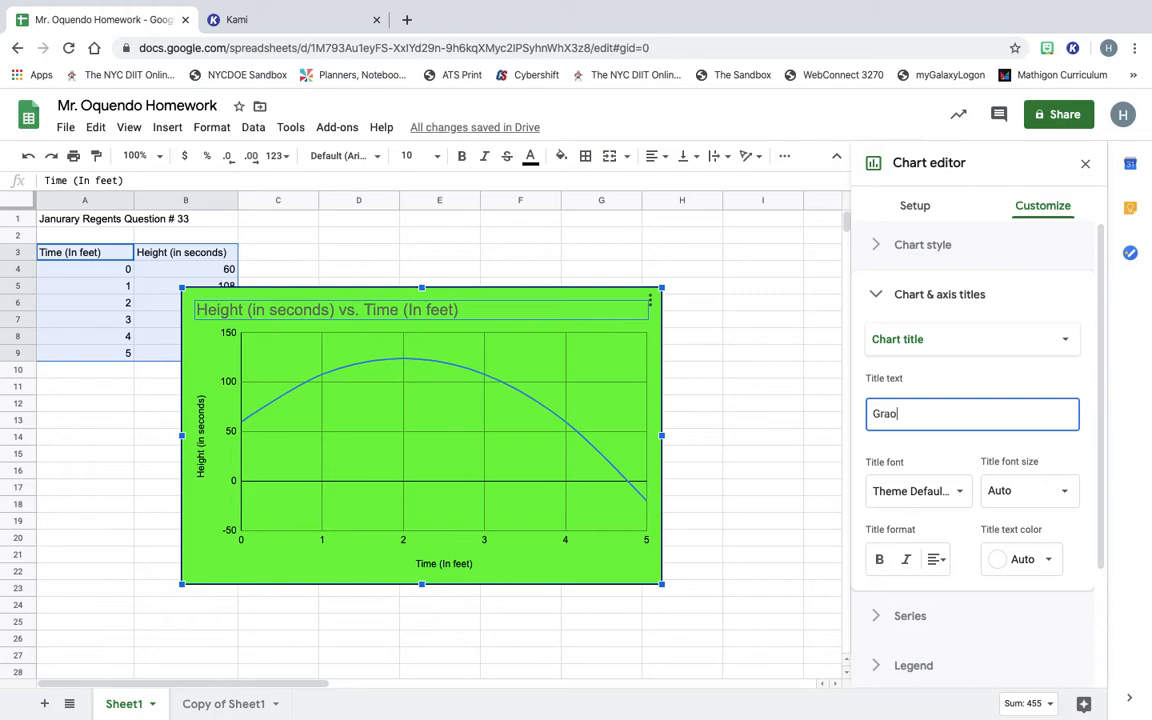
pyautogui.press('BackSpace')
pyautogui.write('ph o')
pyautogui.write('g')
pyautogui.press('BackSpace')
pyautogui.write('og th')
pyautogui.press('BackSpace')
pyautogui.press('BackSpace')
pyautogui.press('BackSpace')
pyautogui.write('f the')
pyautogui.press('BackSpace')
pyautogui.press('BackSpace')
pyautogui.press('BackSpace')
pyautogui.press('BackSpace')
pyautogui.press('BackSpace')
pyautogui.press('BackSpace')
pyautogui.press('BackSpace')
pyautogui.write('f function')
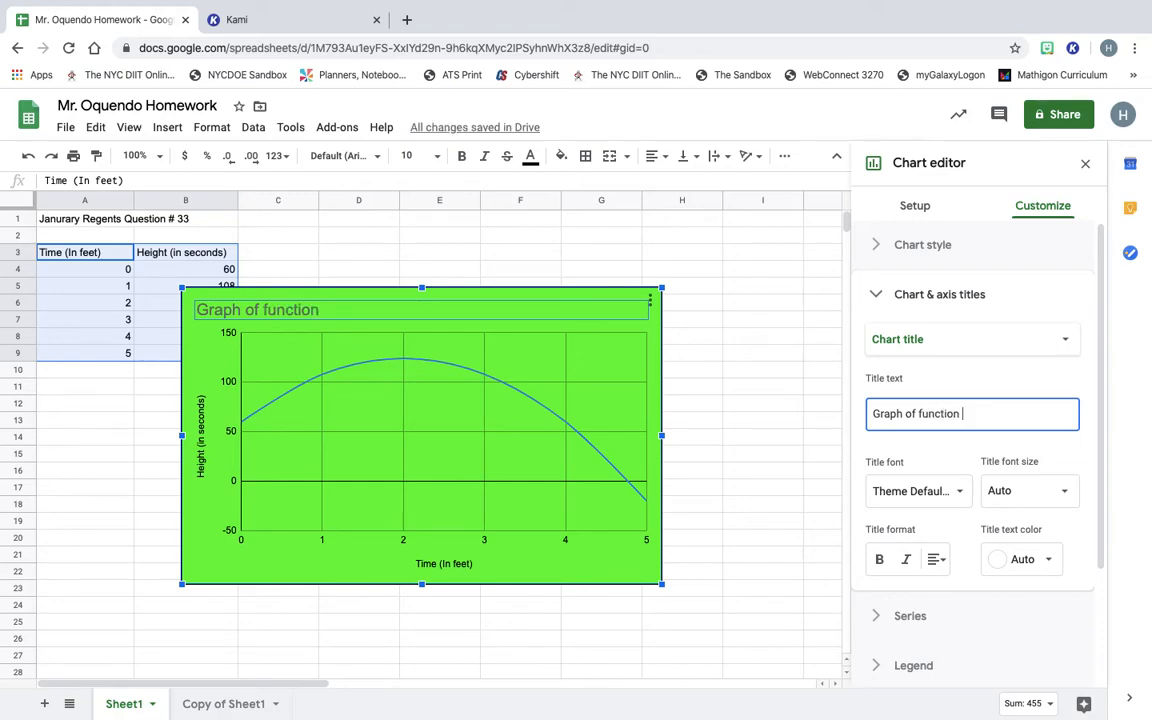
pyautogui.write(' y')
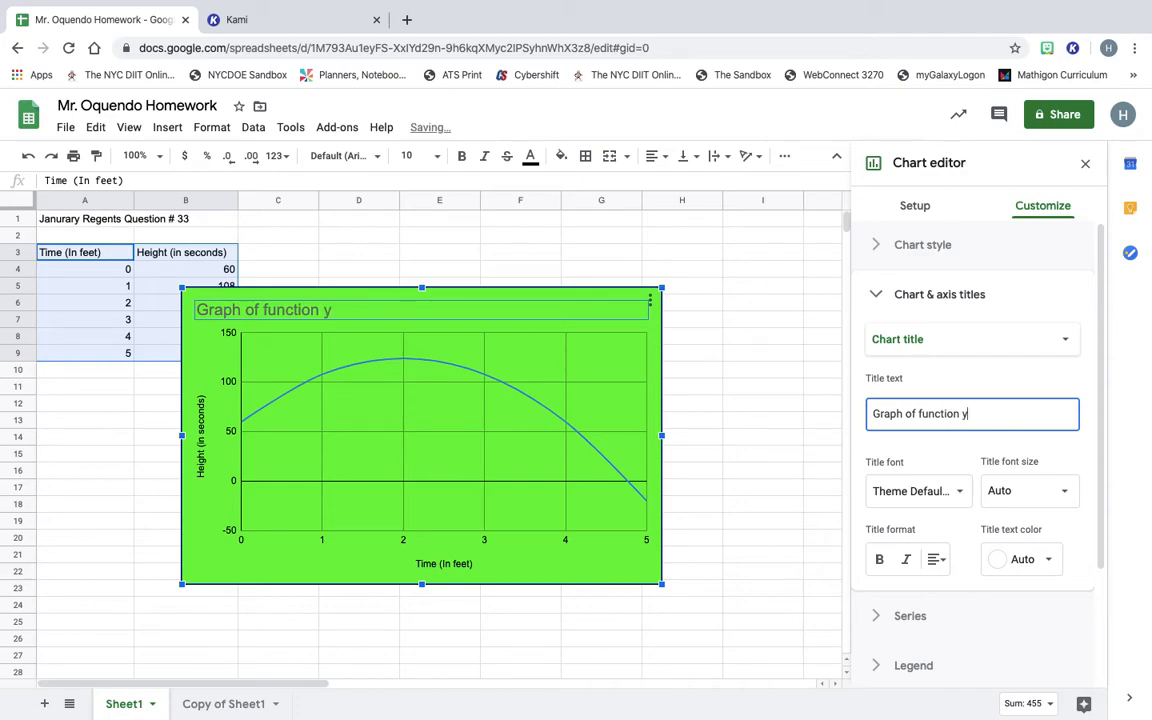
pyautogui.write('=')
pyautogui.press('BackSpace')
pyautogui.press('BackSpace')
pyautogui.write('t=-16t^2')
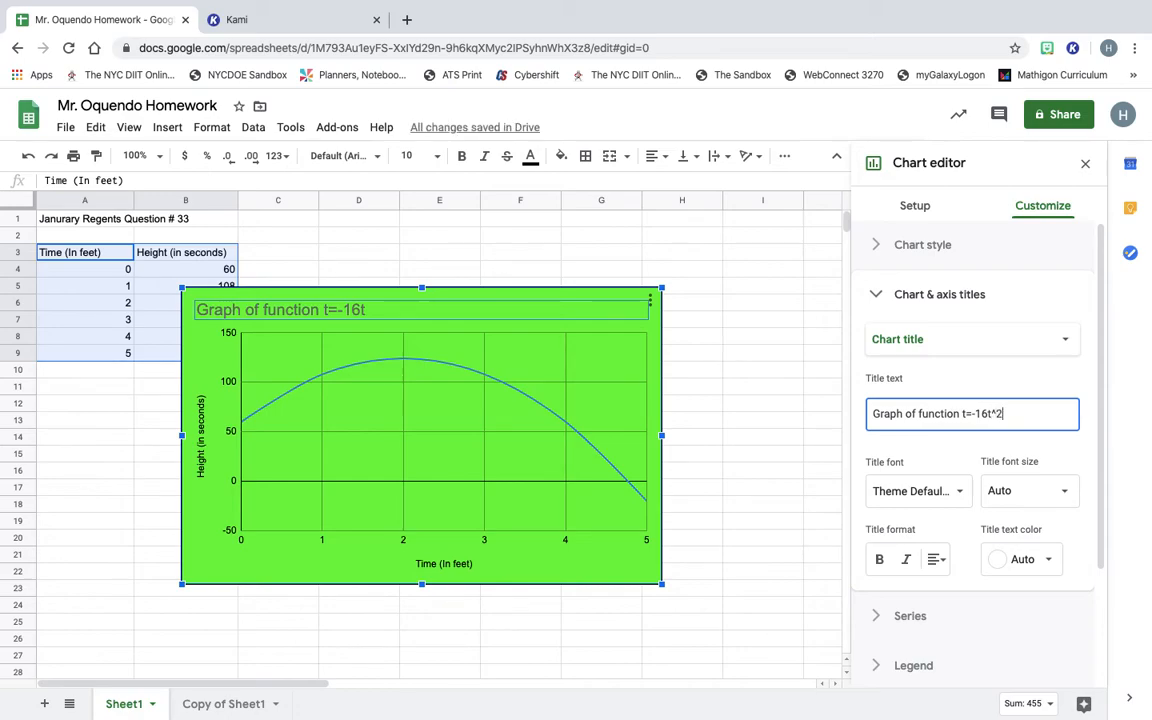
pyautogui.write('=')
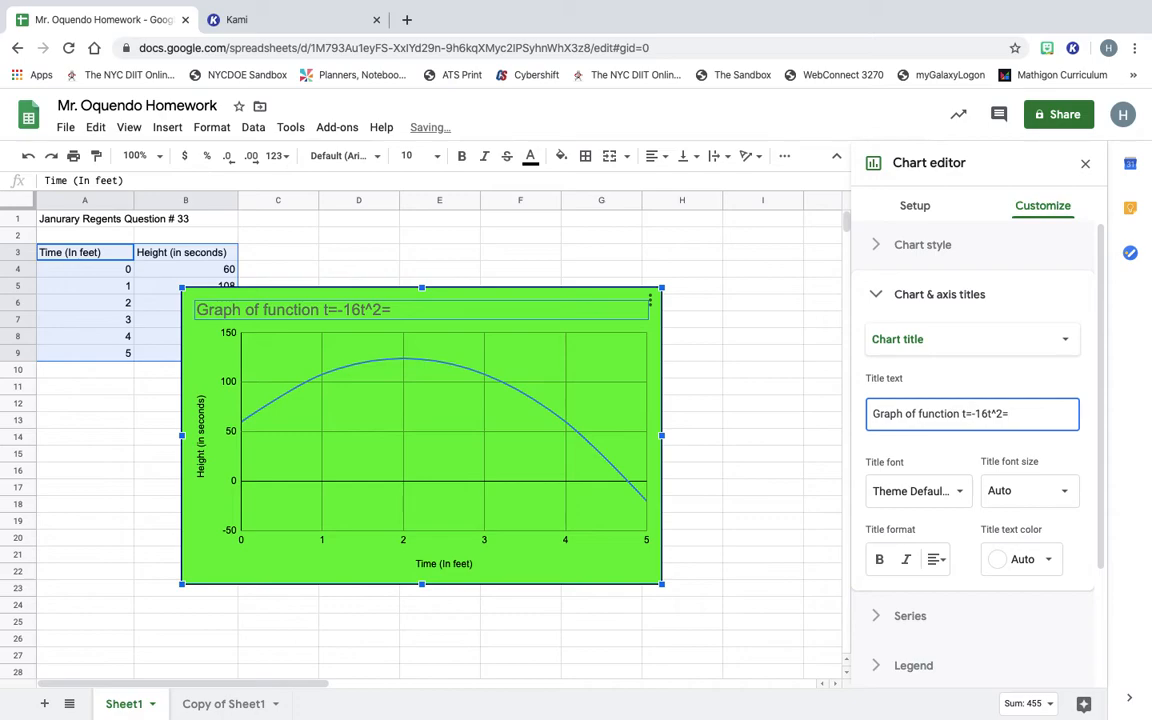
pyautogui.write('64')
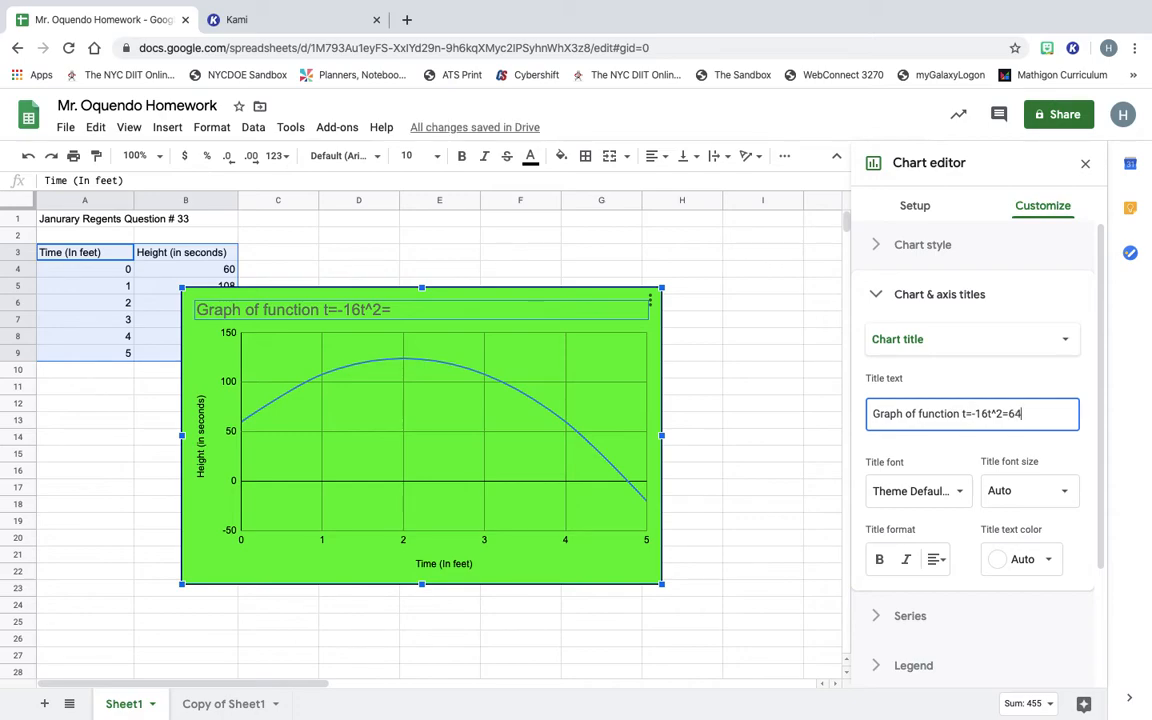
pyautogui.press('BackSpace')
pyautogui.press('BackSpace')
pyautogui.press('BackSpace')
pyautogui.write('+4')
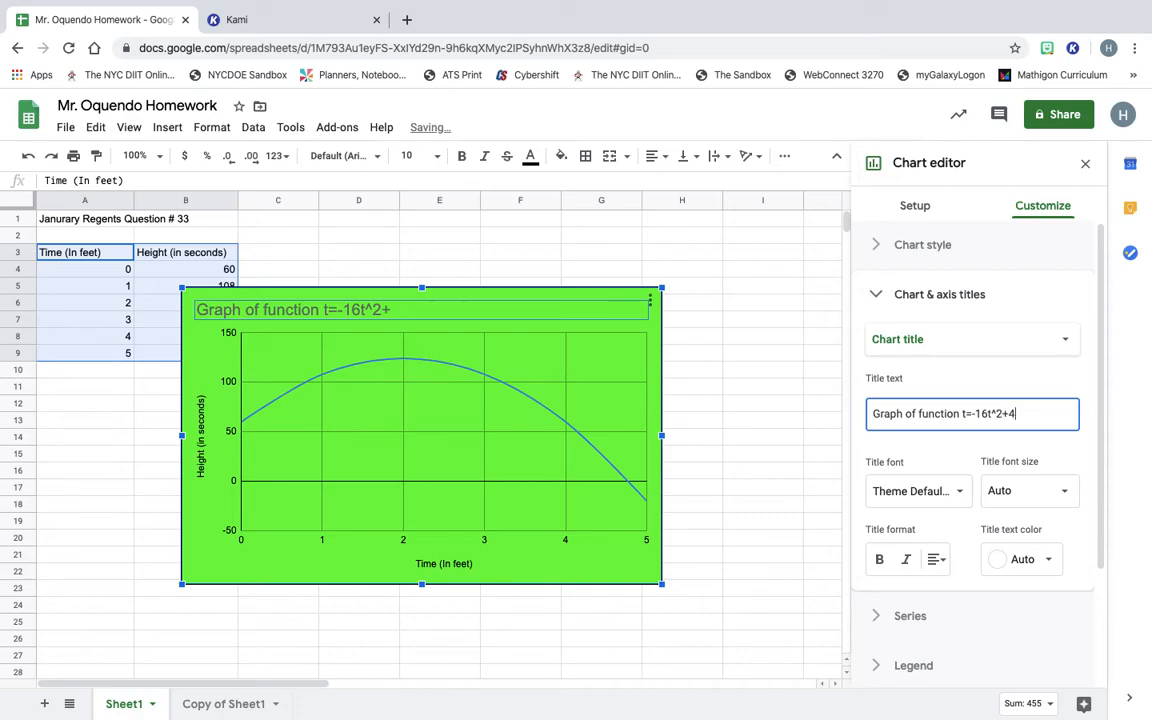
pyautogui.write('t')
pyautogui.write('+')
pyautogui.press('BackSpace')
pyautogui.press('BackSpace')
pyautogui.press('BackSpace')
pyautogui.write('64')
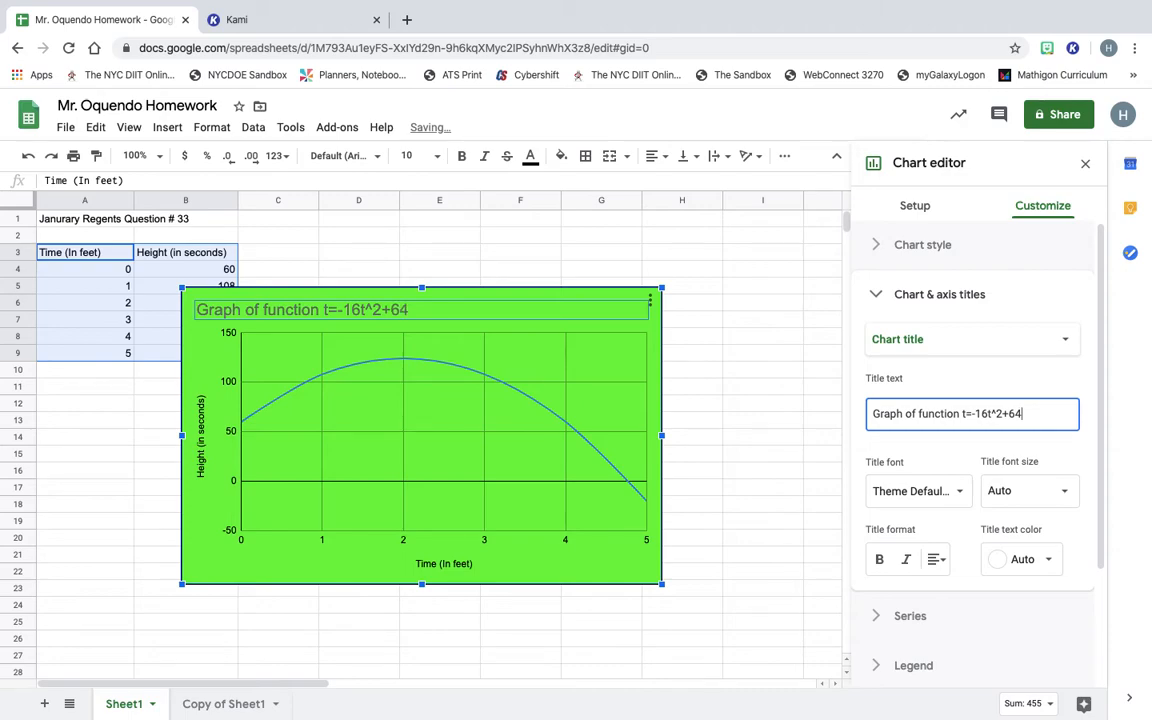
pyautogui.write('t+')
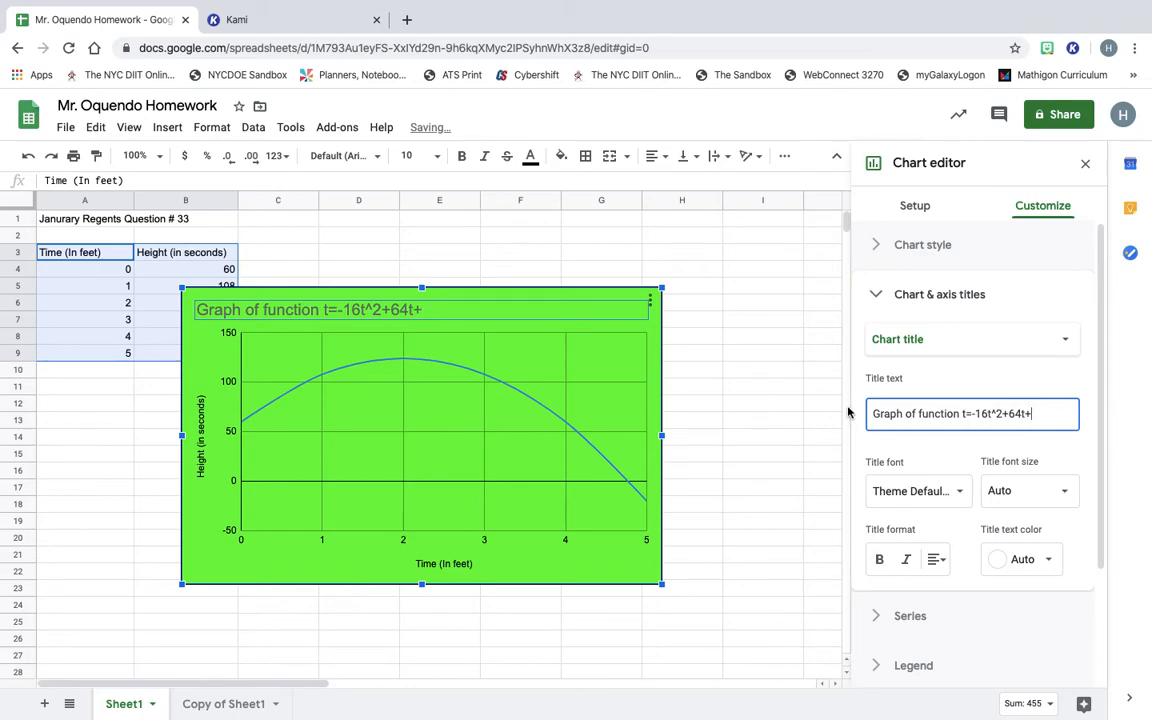
# Check the height formula, then complete the title by appending 60.
pyautogui.click(181, 270)
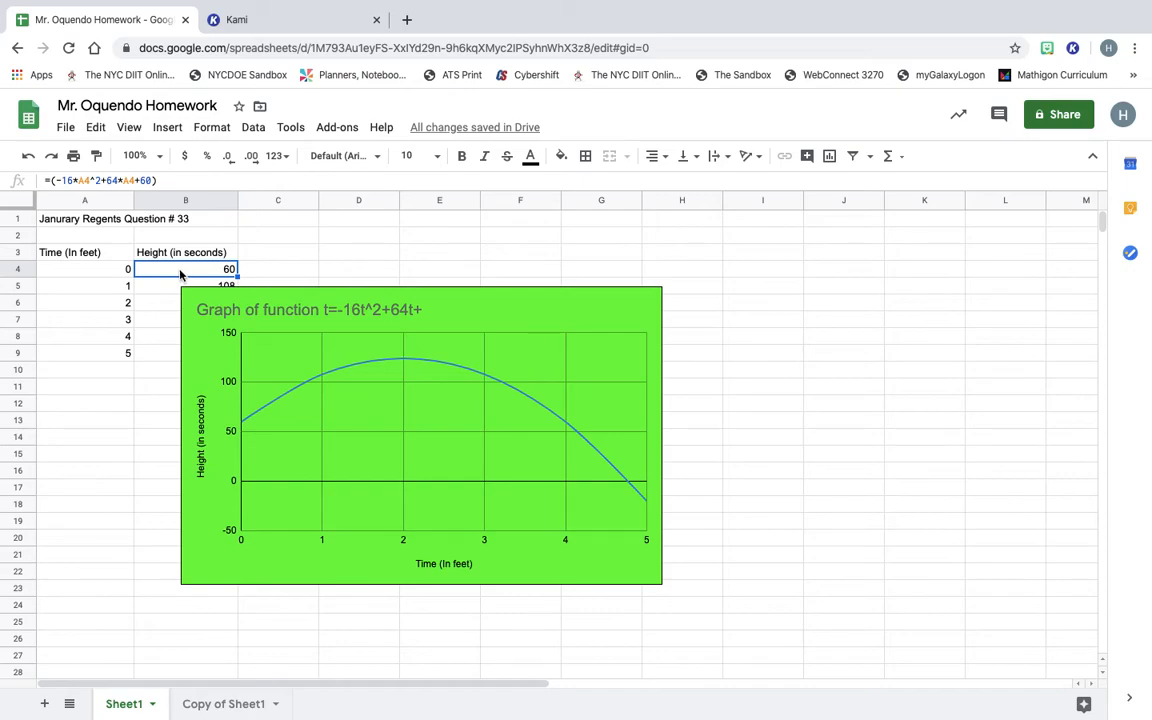
pyautogui.click(350, 313)
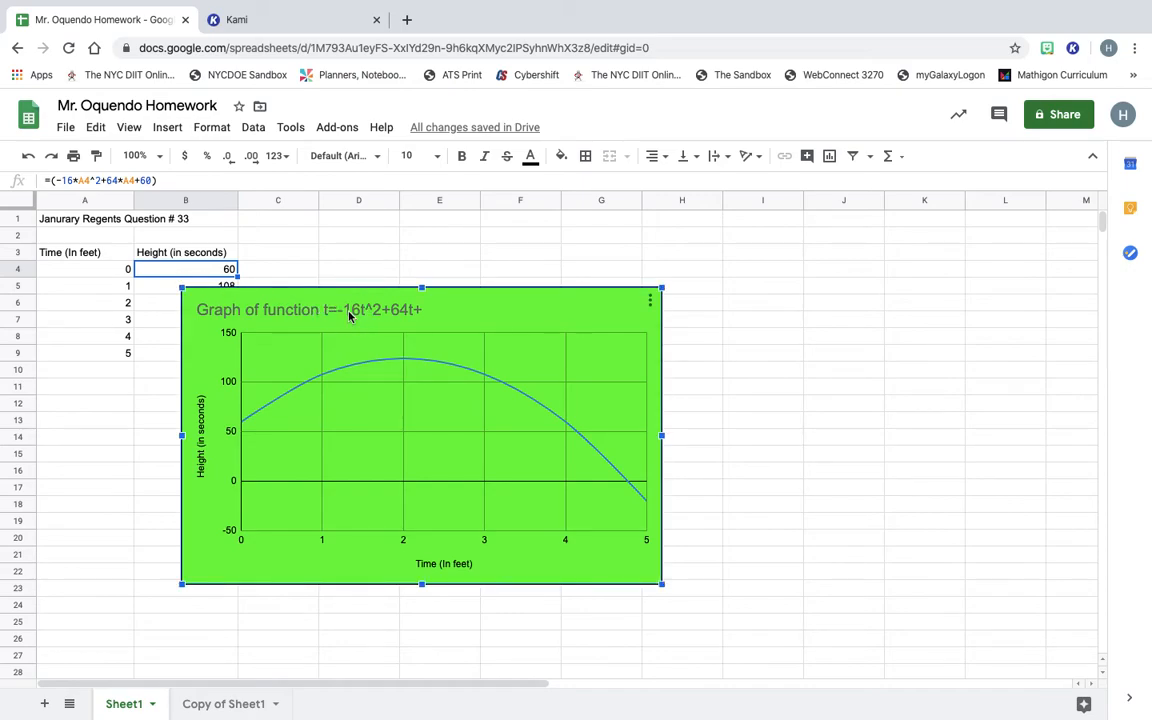
pyautogui.doubleClick(349, 312)
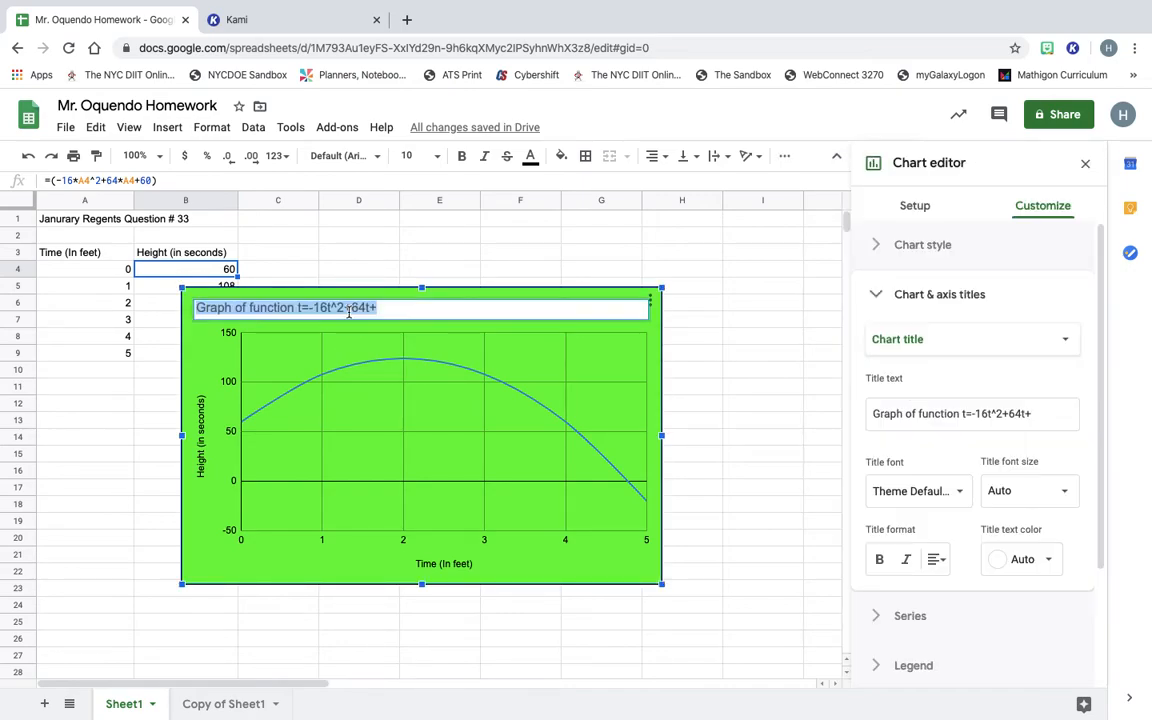
pyautogui.click(1039, 419)
pyautogui.write('60')
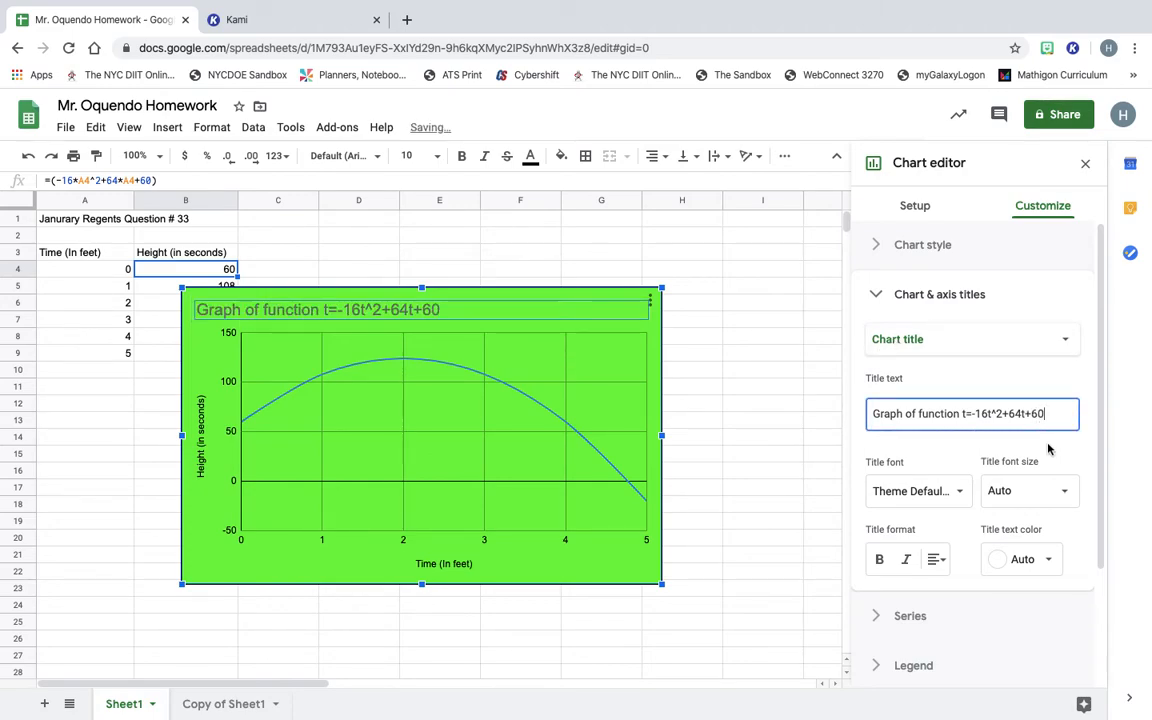
# Make the chart title text black and centre-aligned, then deselect the chart.
pyautogui.scroll(-2, 983, 449)
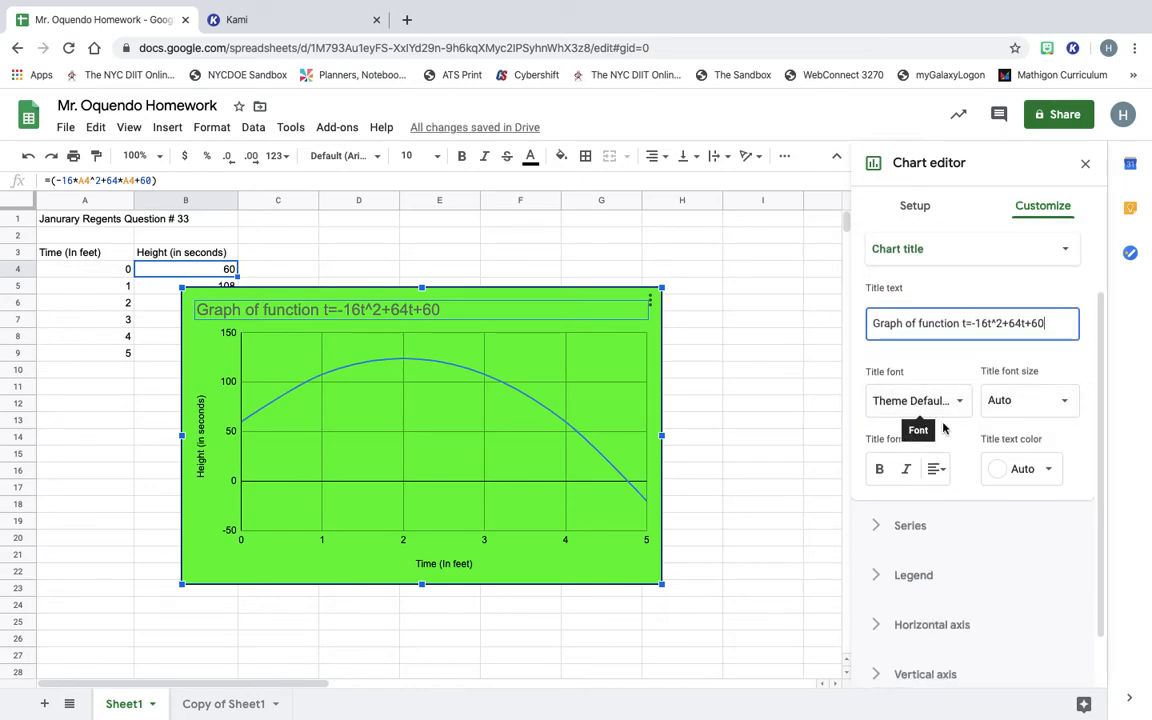
pyautogui.click(1047, 469)
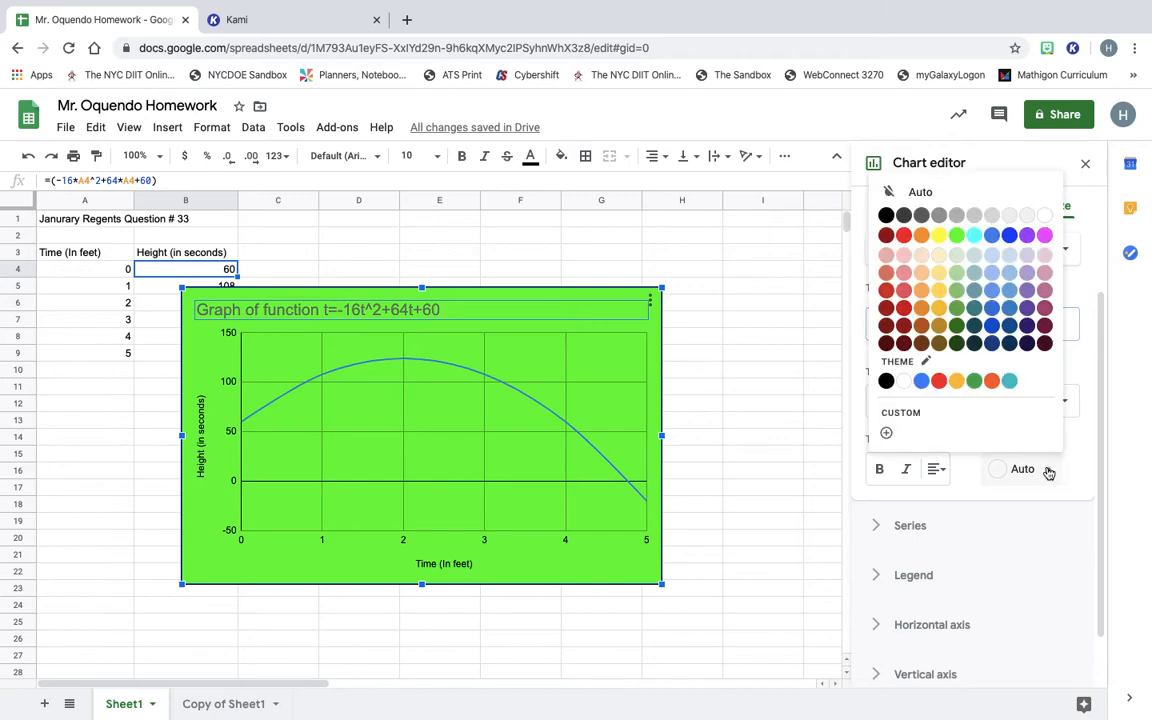
pyautogui.click(887, 216)
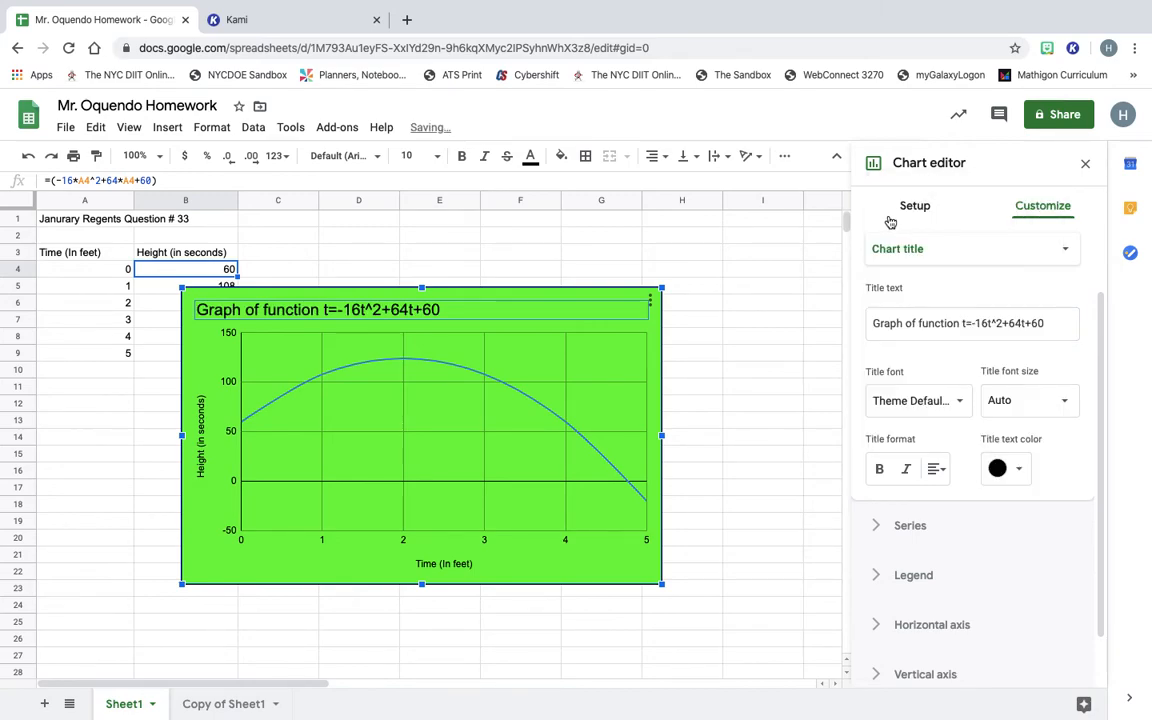
pyautogui.click(943, 477)
pyautogui.click(958, 502)
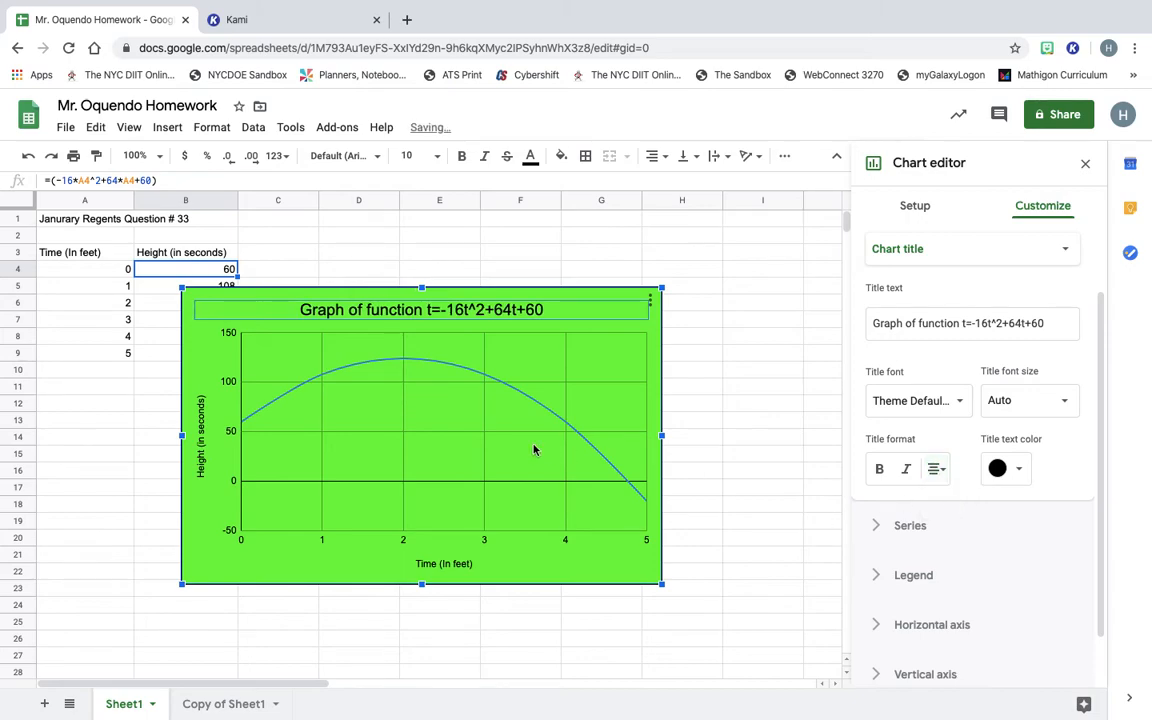
pyautogui.click(732, 542)
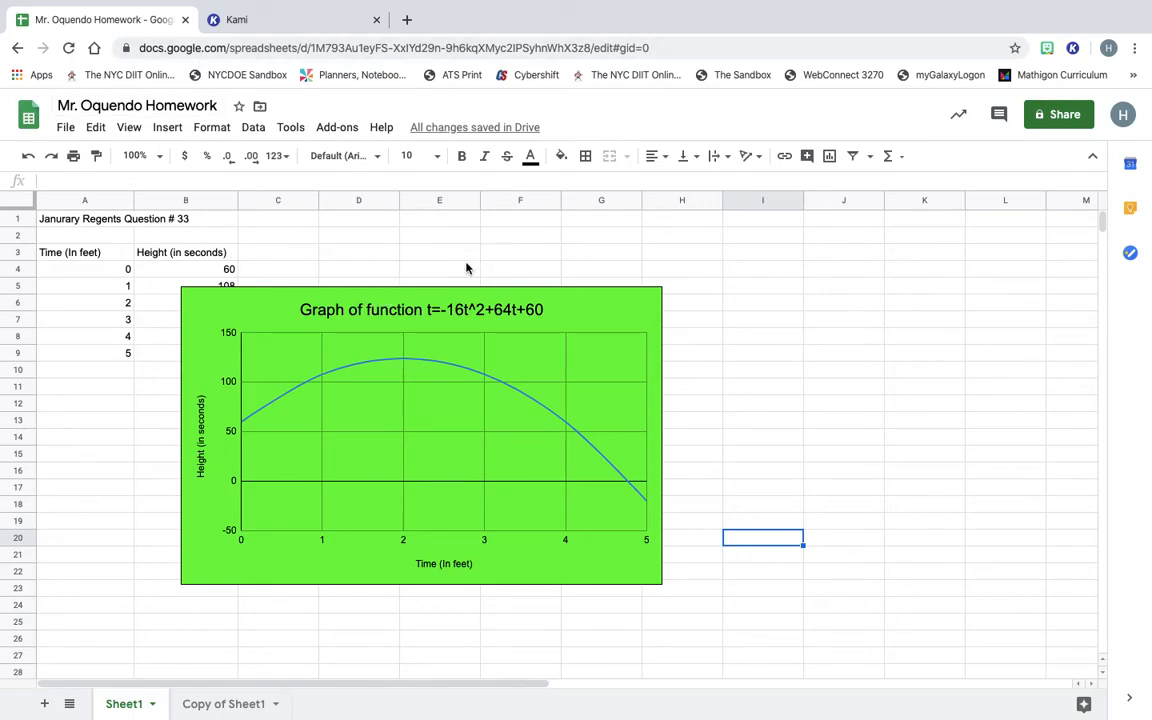
# Drag the chart up beside the data table so it spans columns D–I.
pyautogui.click(185, 324)
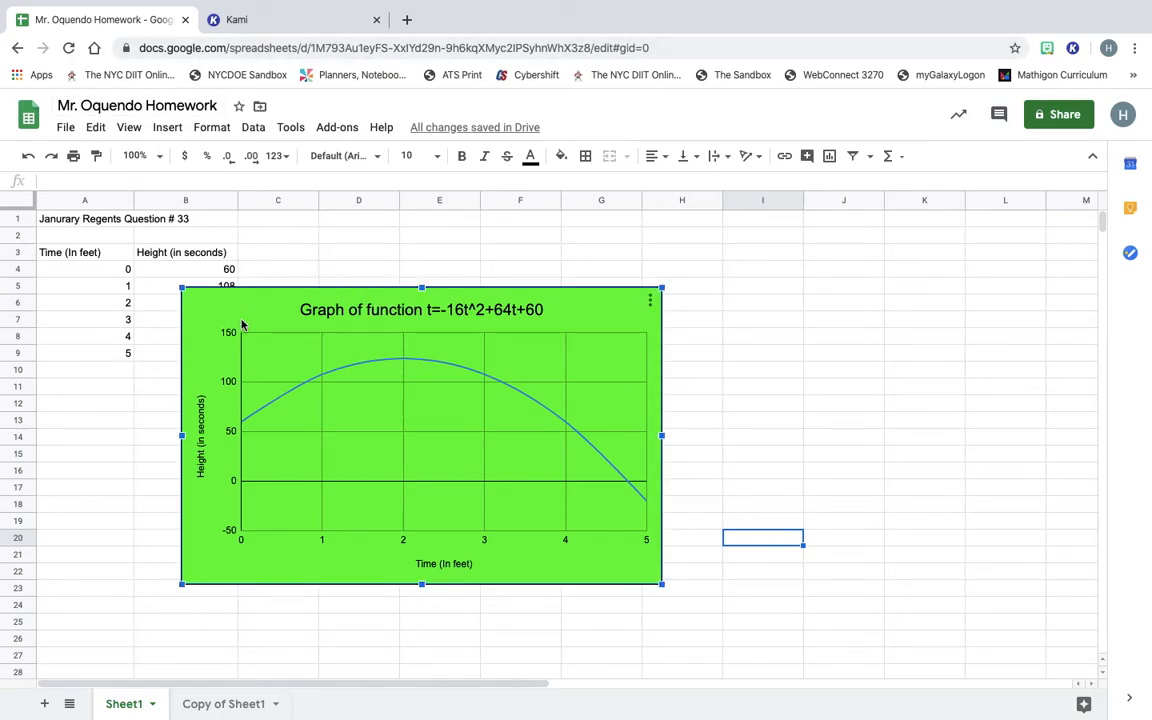
pyautogui.moveTo(276, 313); pyautogui.dragTo(431, 242)
pyautogui.click(76, 390)
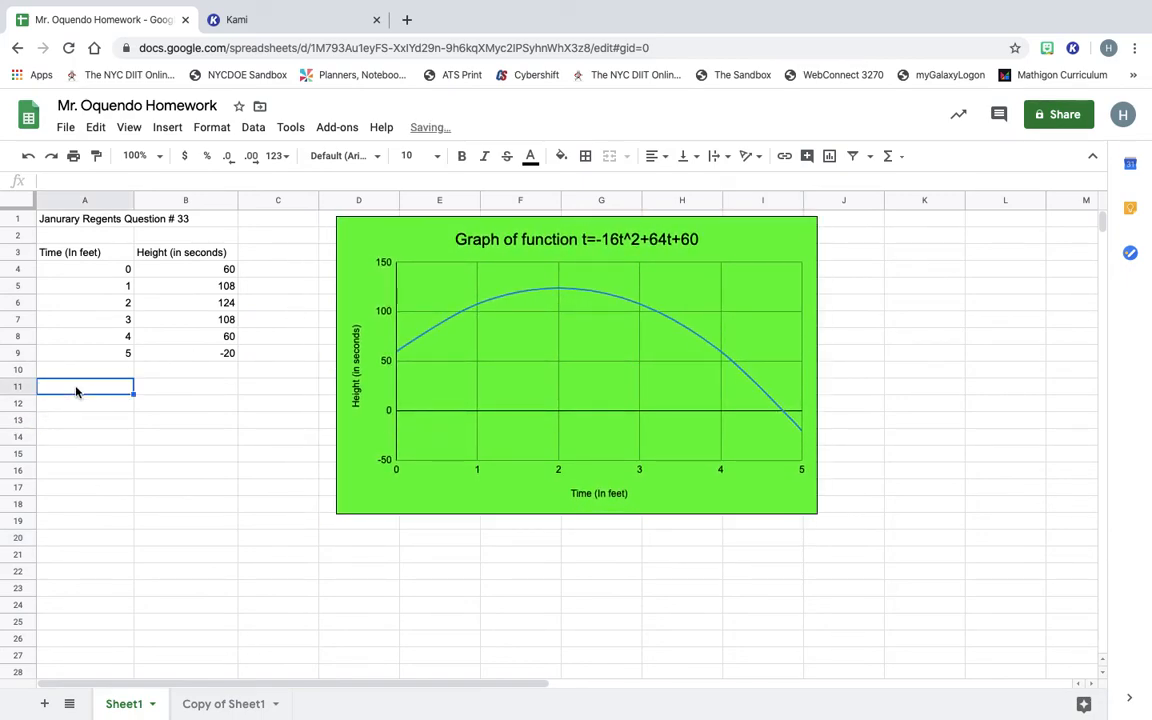
# Bring up the chart's context menu, dismiss it, and switch to the Copy of Sheet1 tab.
pyautogui.click(434, 388)
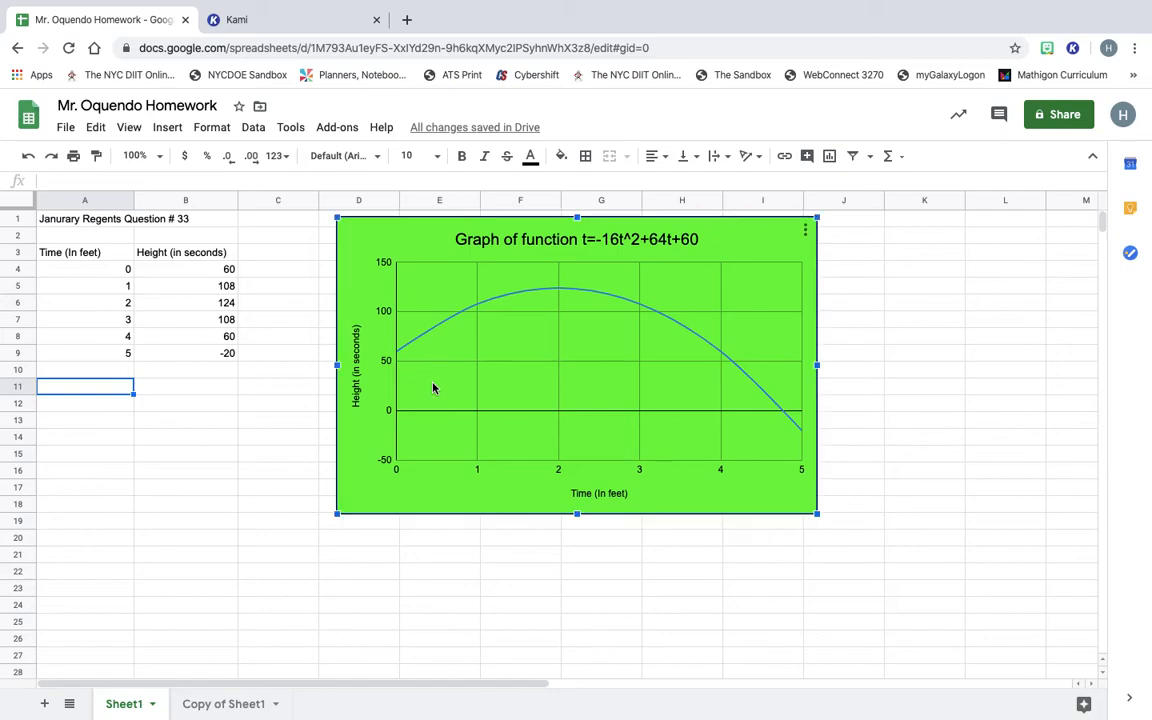
pyautogui.rightClick(433, 387)
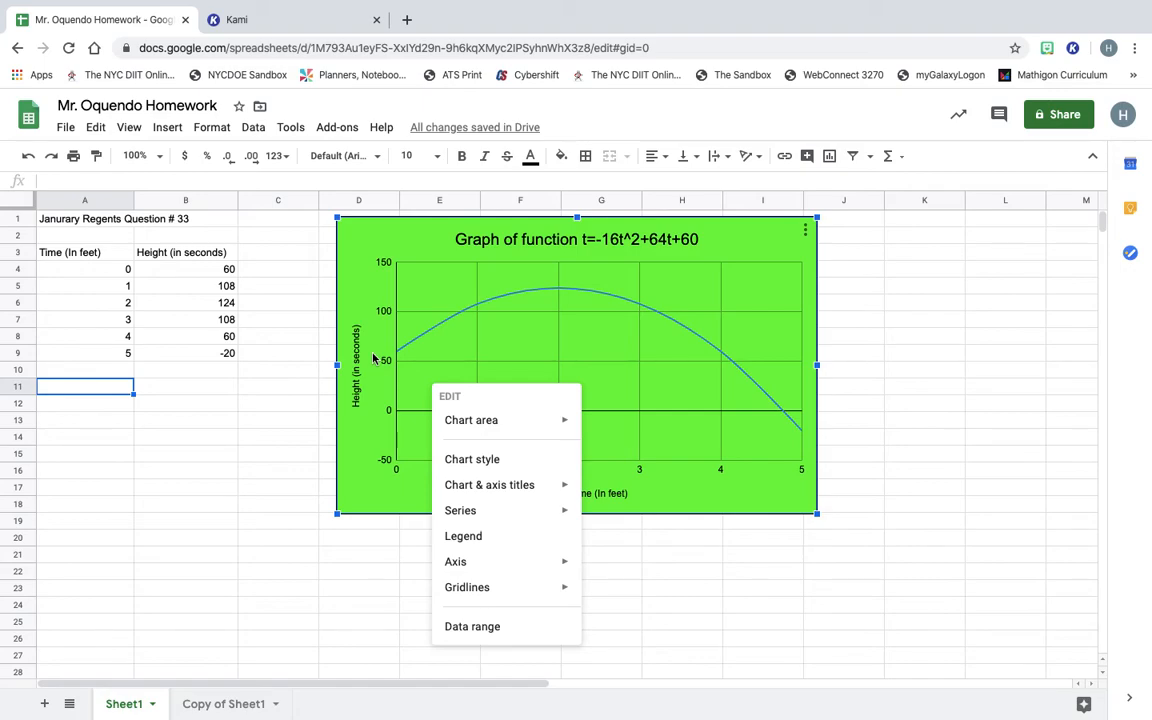
pyautogui.click(197, 221)
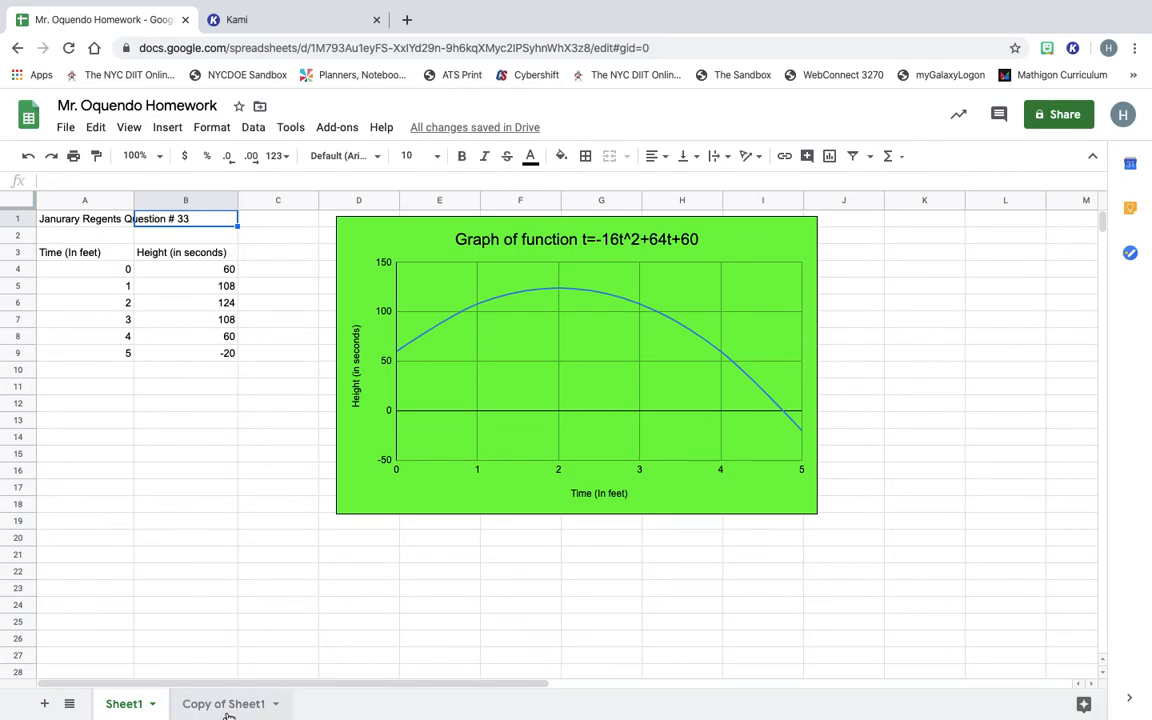
pyautogui.click(228, 708)
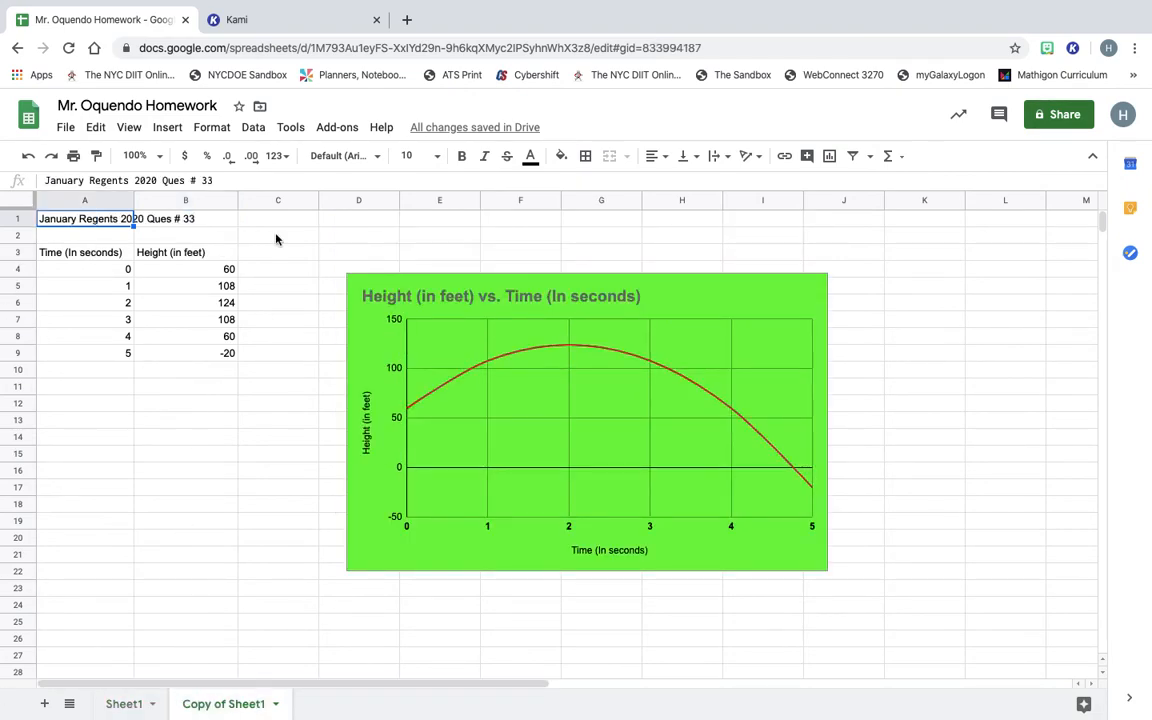
pyautogui.click(131, 701)
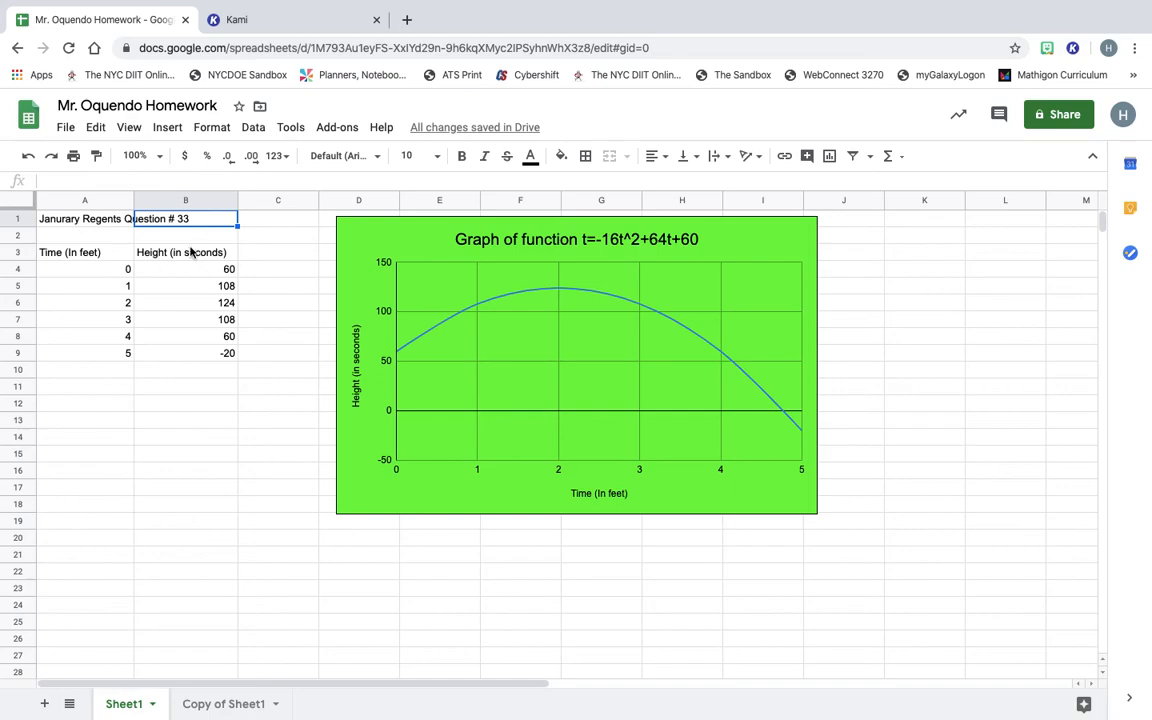
# Check the B3 and B4 height cells, then enter an e-mail address in A20.
pyautogui.click(181, 258)
pyautogui.click(170, 271)
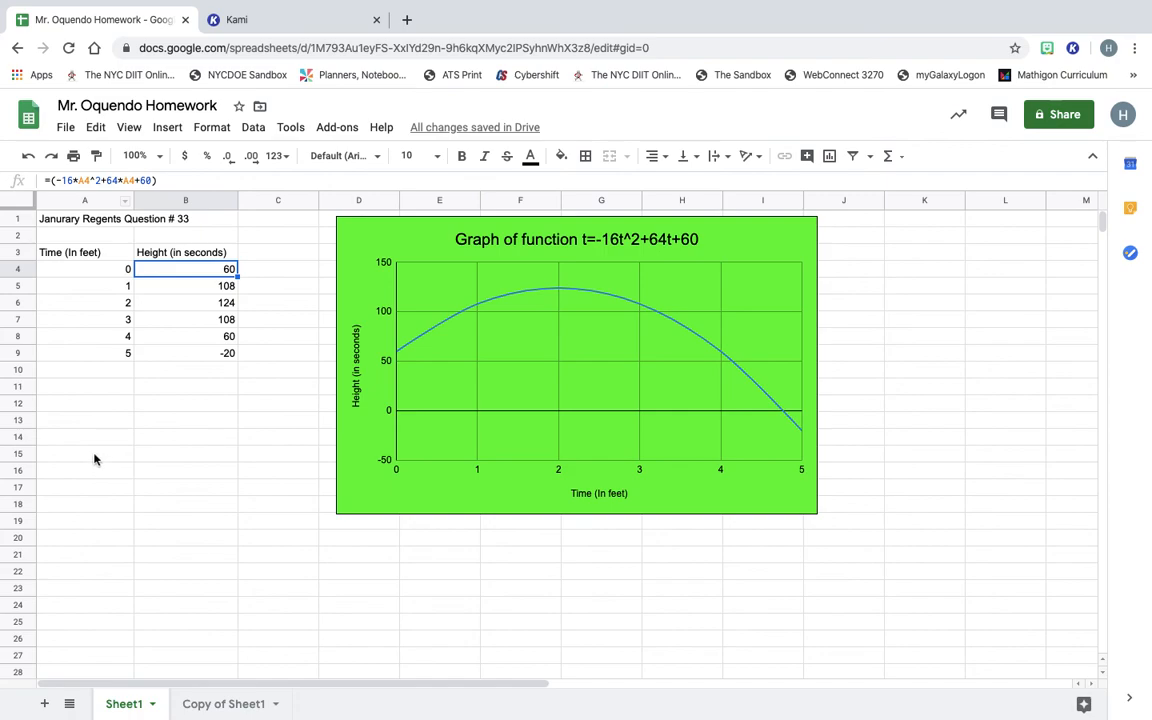
pyautogui.moveTo(87, 537); pyautogui.dragTo(231, 540)
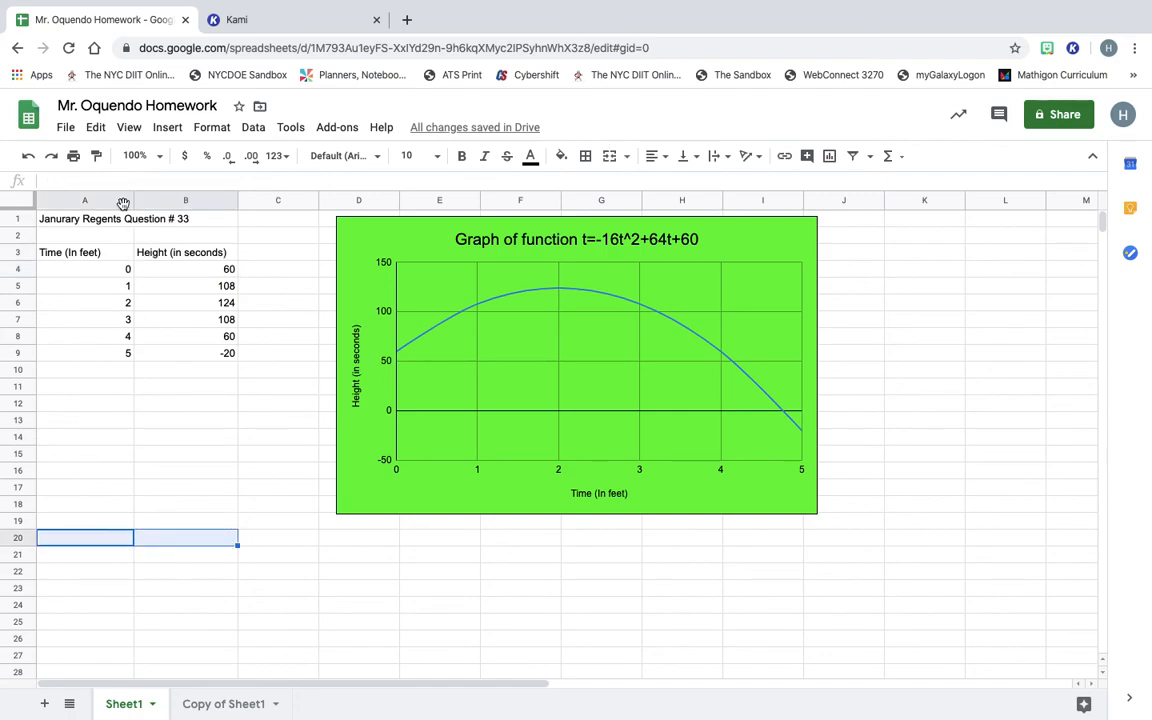
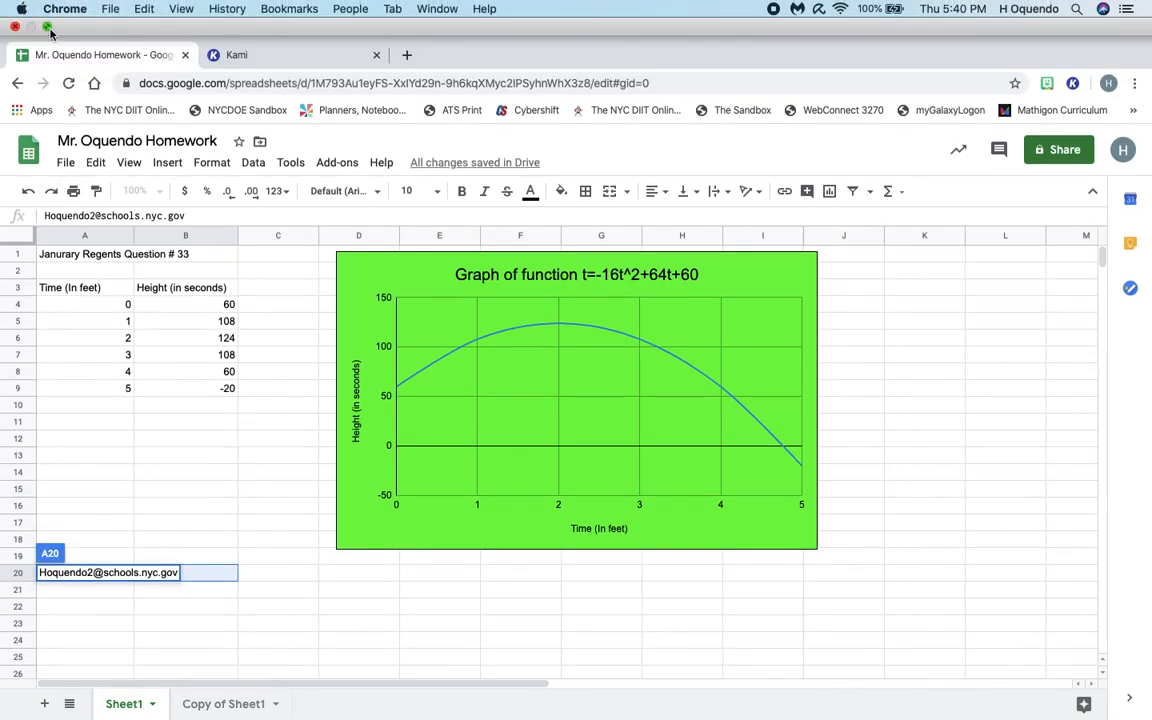
# Exit full screen, open the desktop Bitmoji folder, and drag the Genius PNG into the Chrome tab.
pyautogui.click(48, 34)
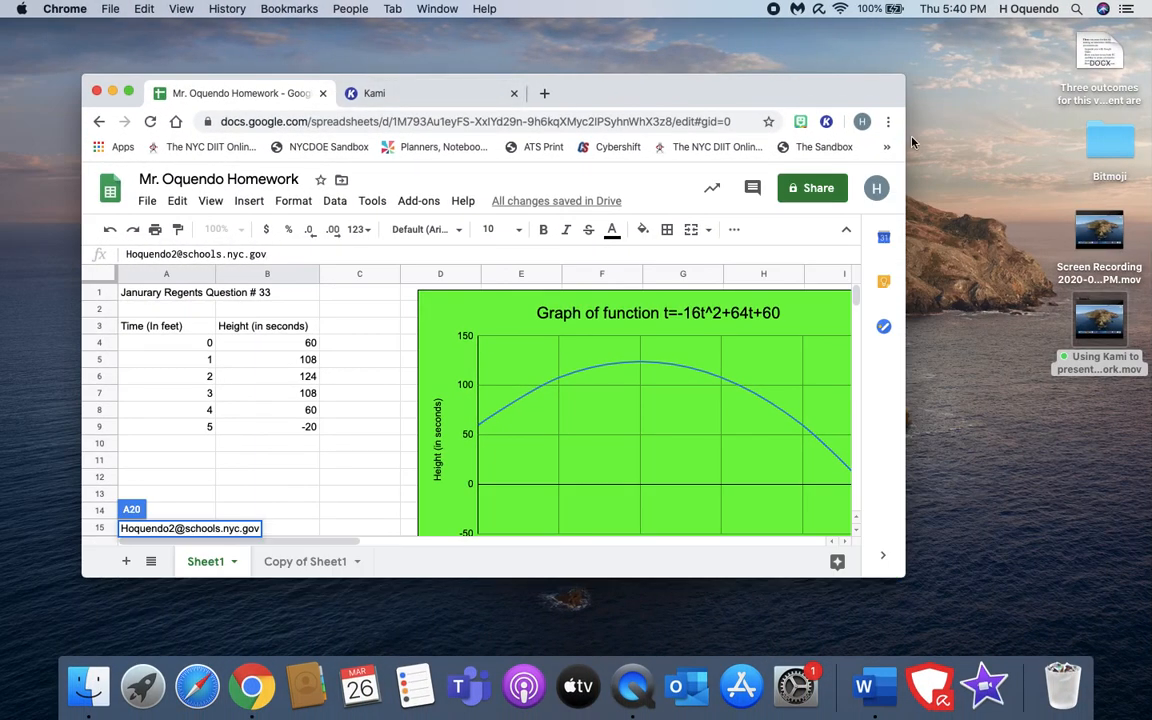
pyautogui.click(1127, 149)
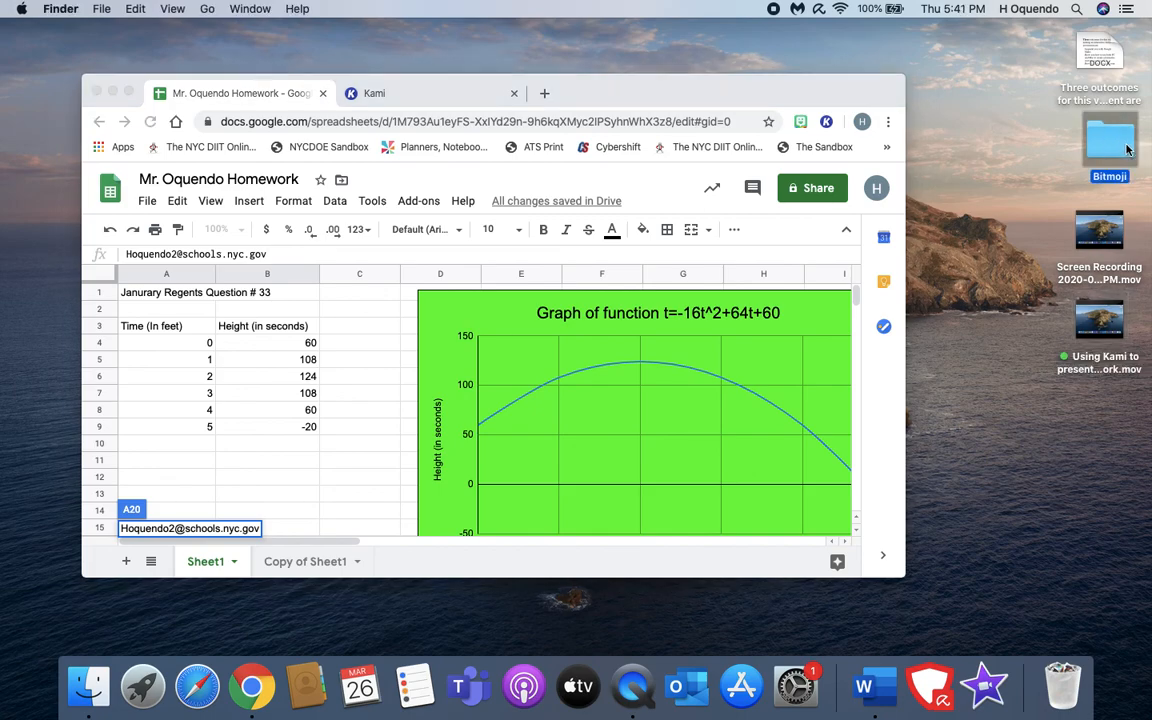
pyautogui.doubleClick(1120, 148)
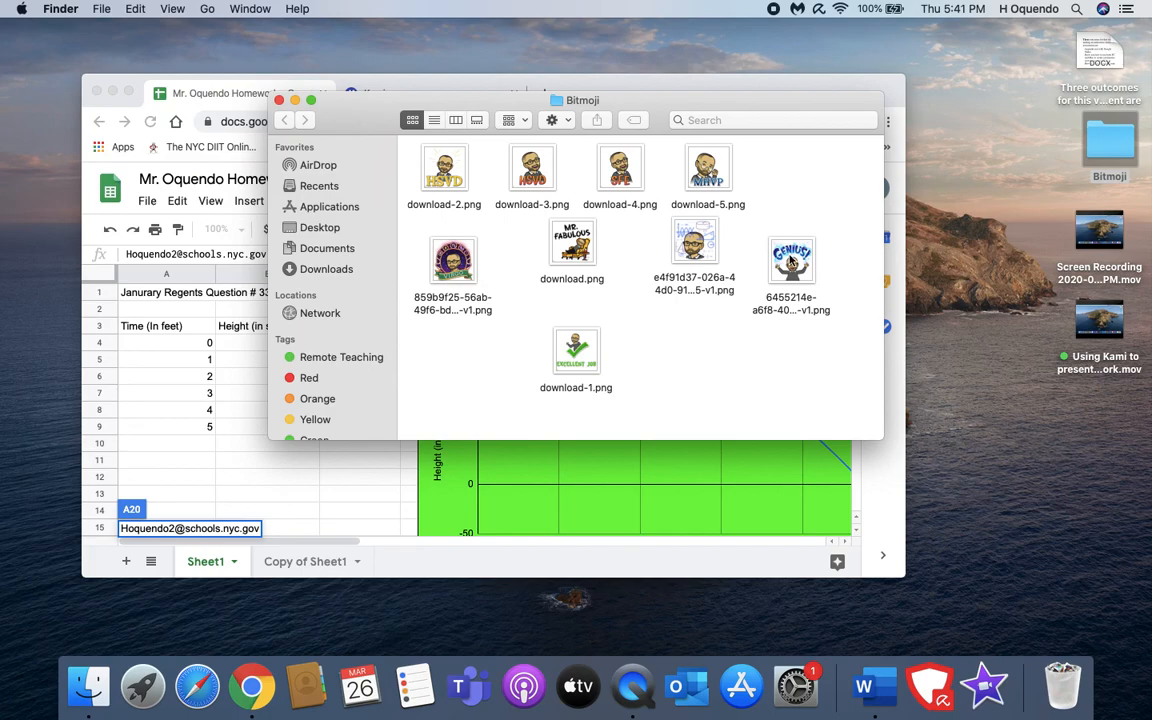
pyautogui.moveTo(790, 260); pyautogui.dragTo(273, 411)
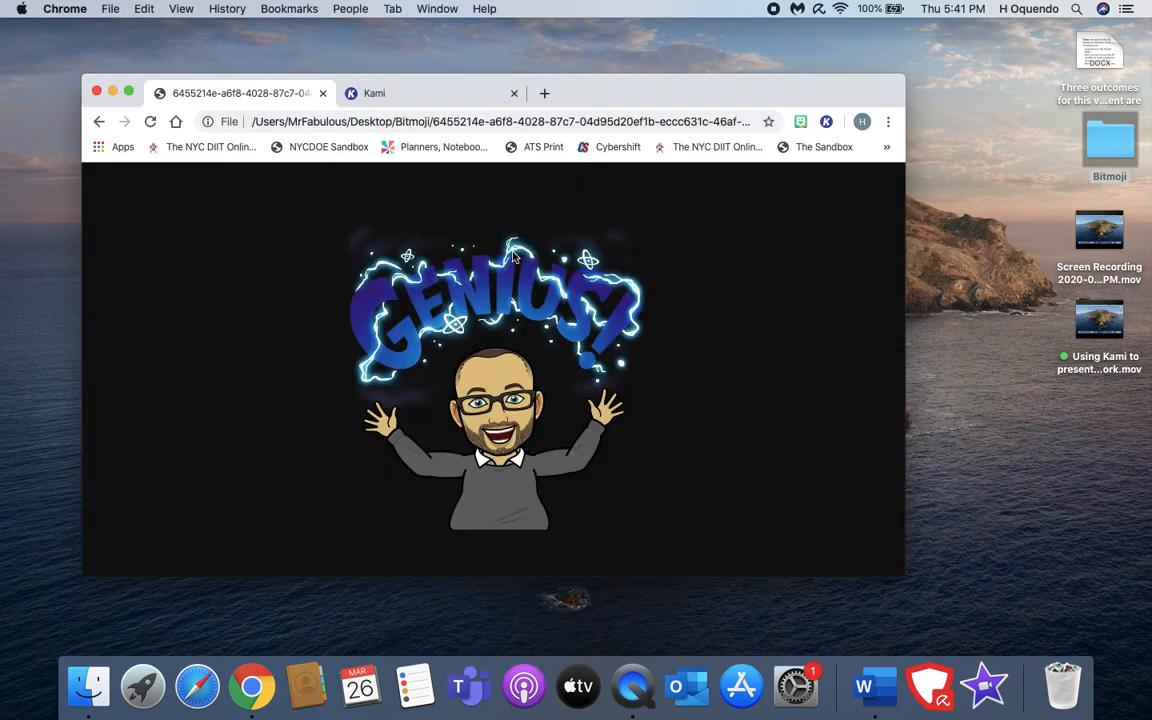